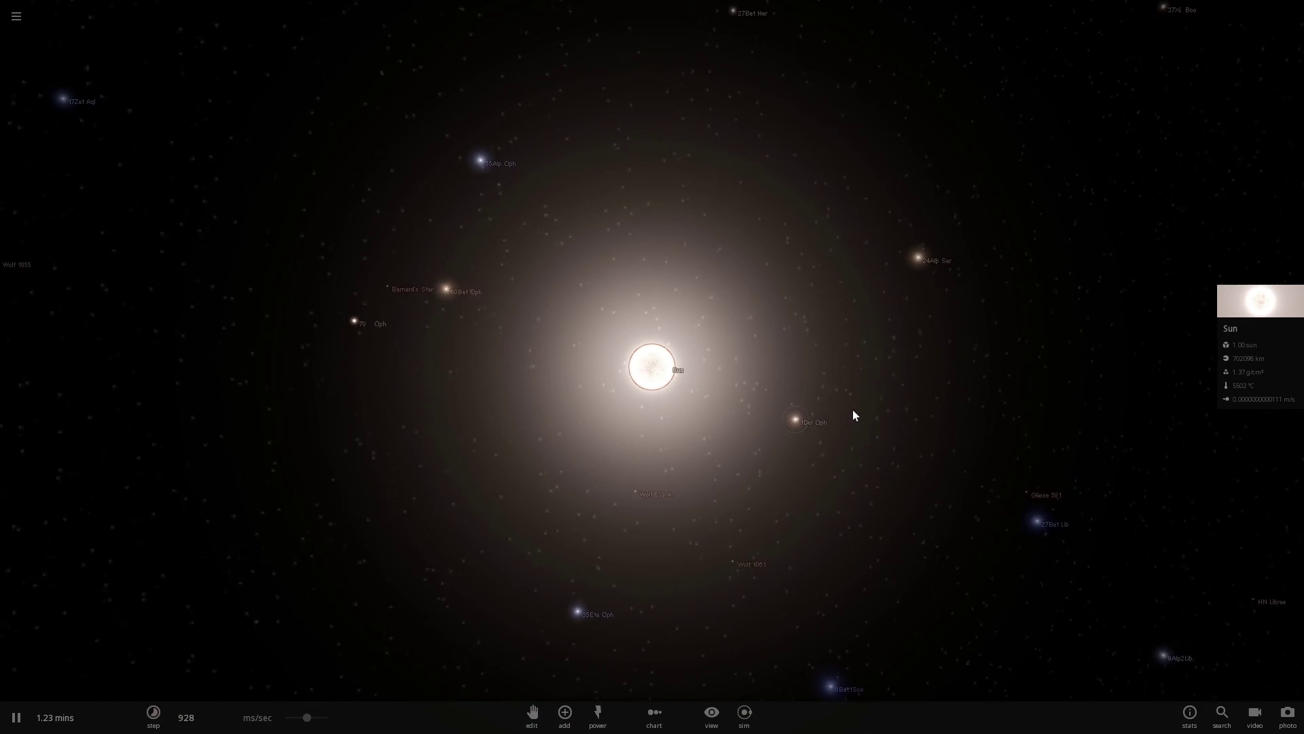
# Examine the nearby stars surrounding the Sun from far out and closer in
pyautogui.scroll(-5, 877, 420)
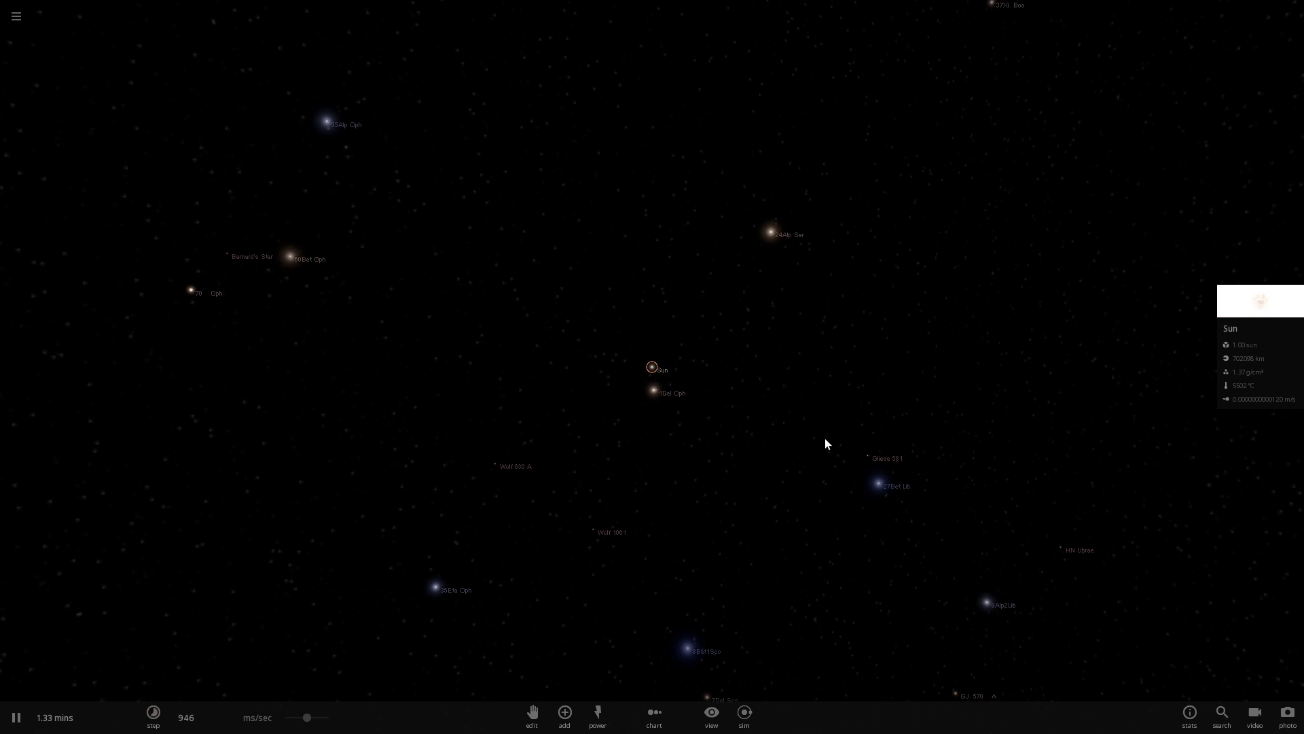
pyautogui.scroll(-5, 824, 439)
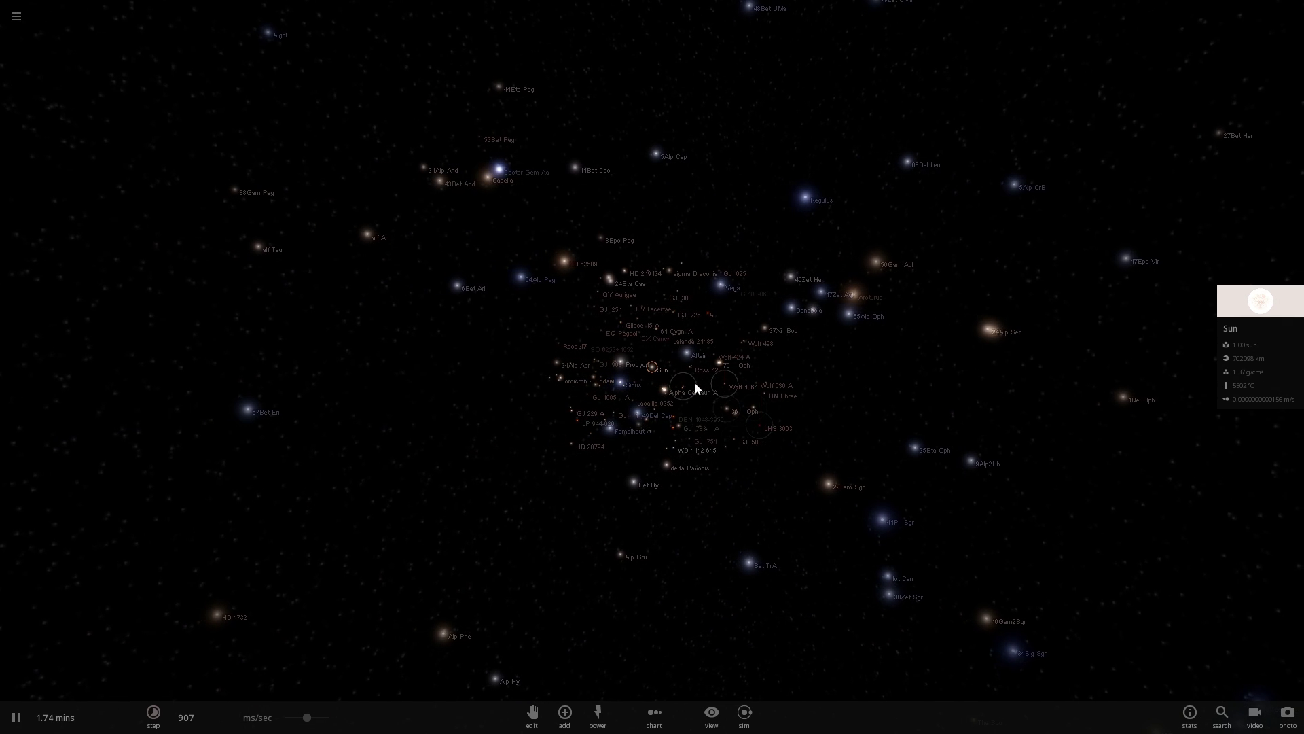
pyautogui.scroll(5, 644, 382)
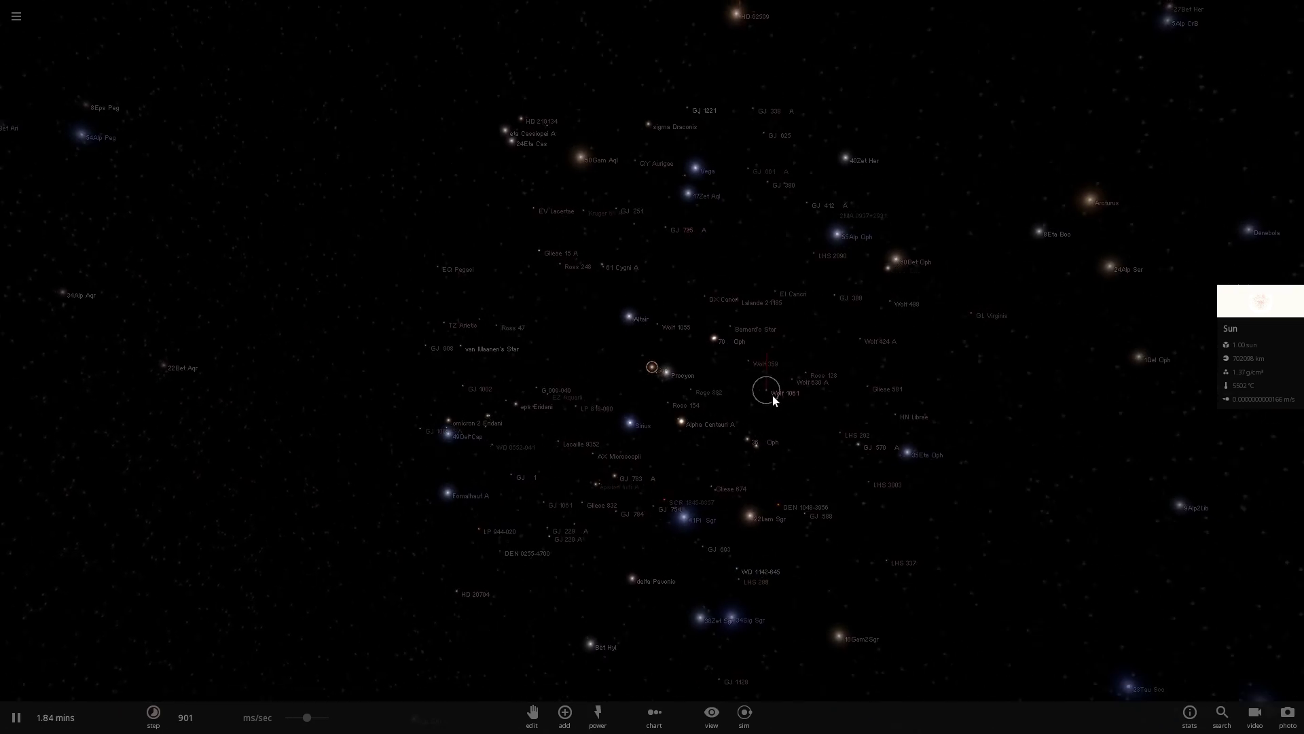
pyautogui.moveTo(690, 507); pyautogui.dragTo(730, 409)
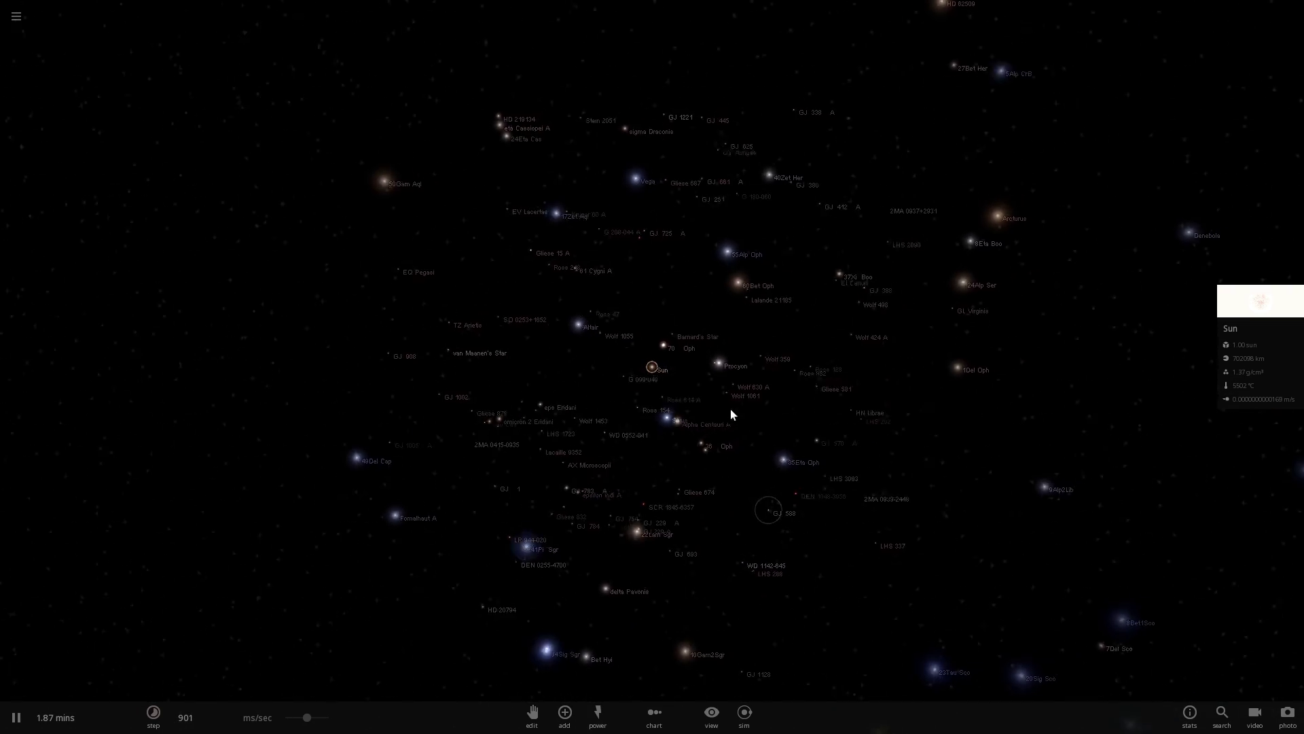
pyautogui.scroll(4, 698, 398)
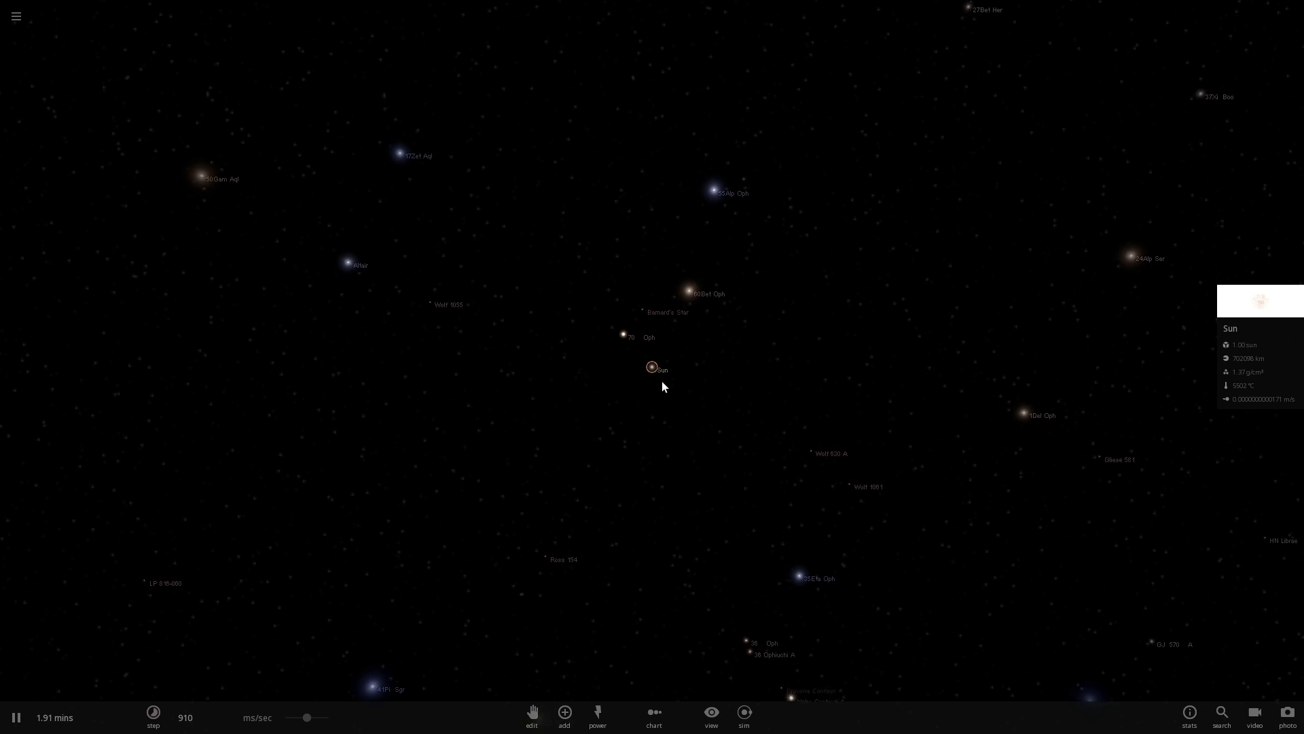
# Switch to the simulation with ALMOST A STAR and inspect the Jupiters around it
pyautogui.click(17, 17)
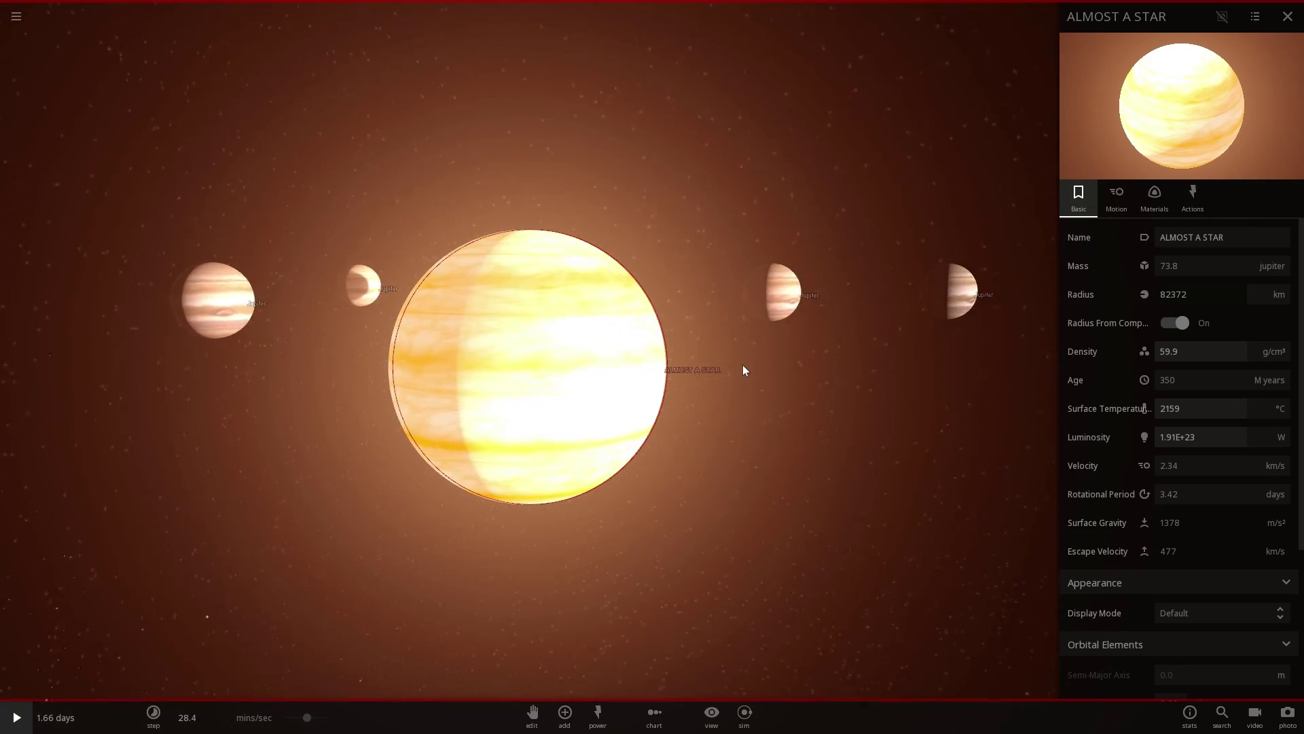
pyautogui.moveTo(709, 349); pyautogui.dragTo(530, 406)
pyautogui.scroll(-3, 530, 406)
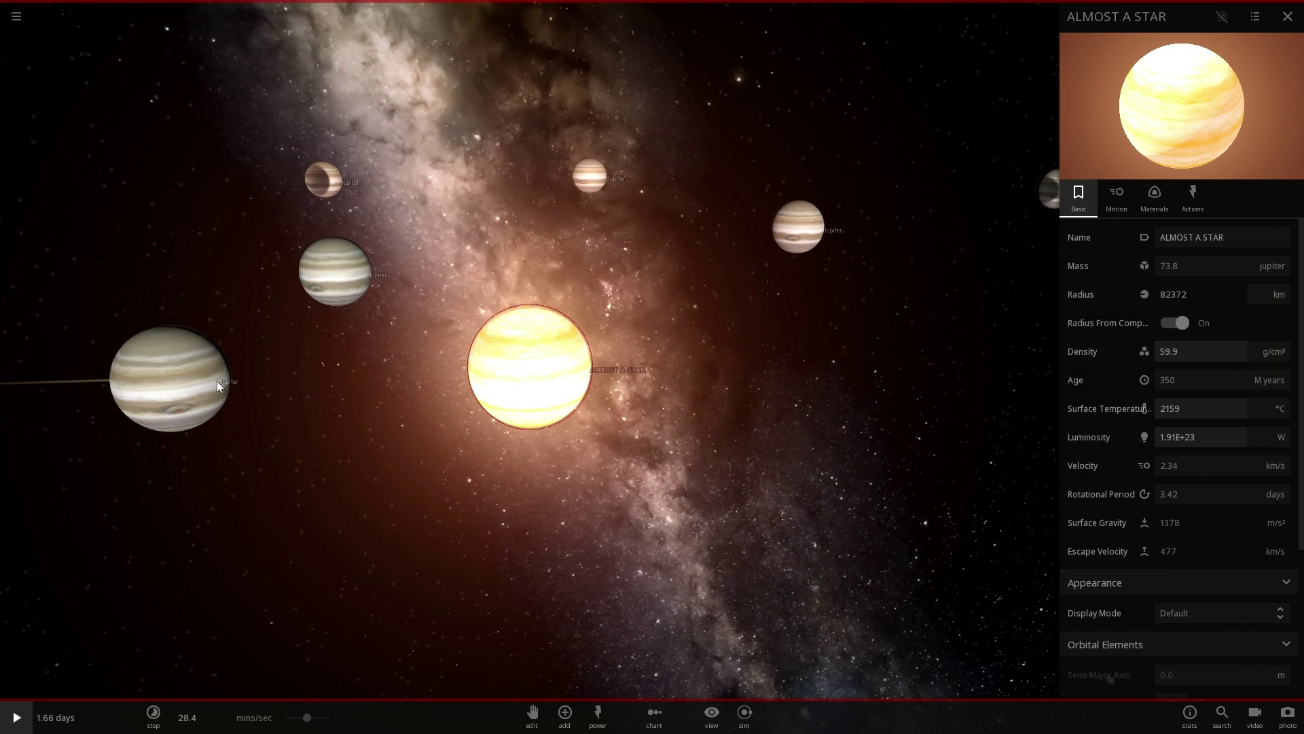
pyautogui.click(367, 280)
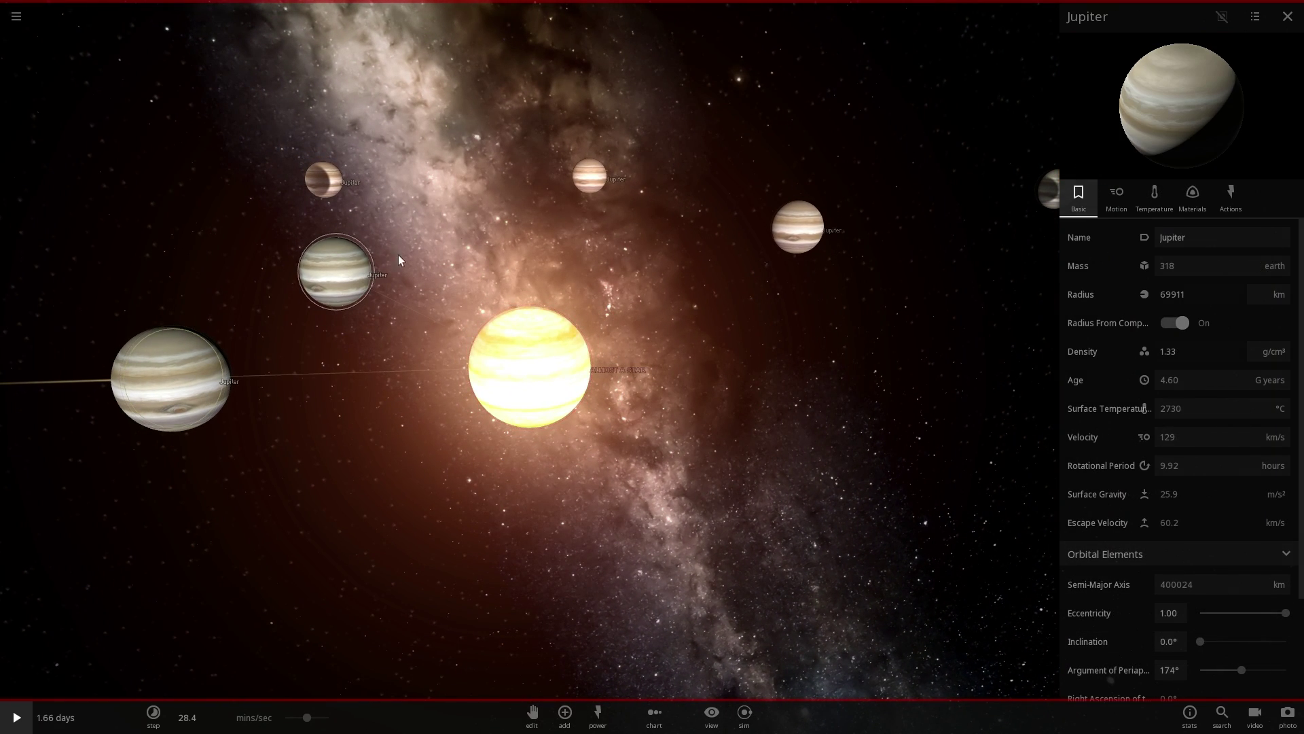
pyautogui.click(612, 191)
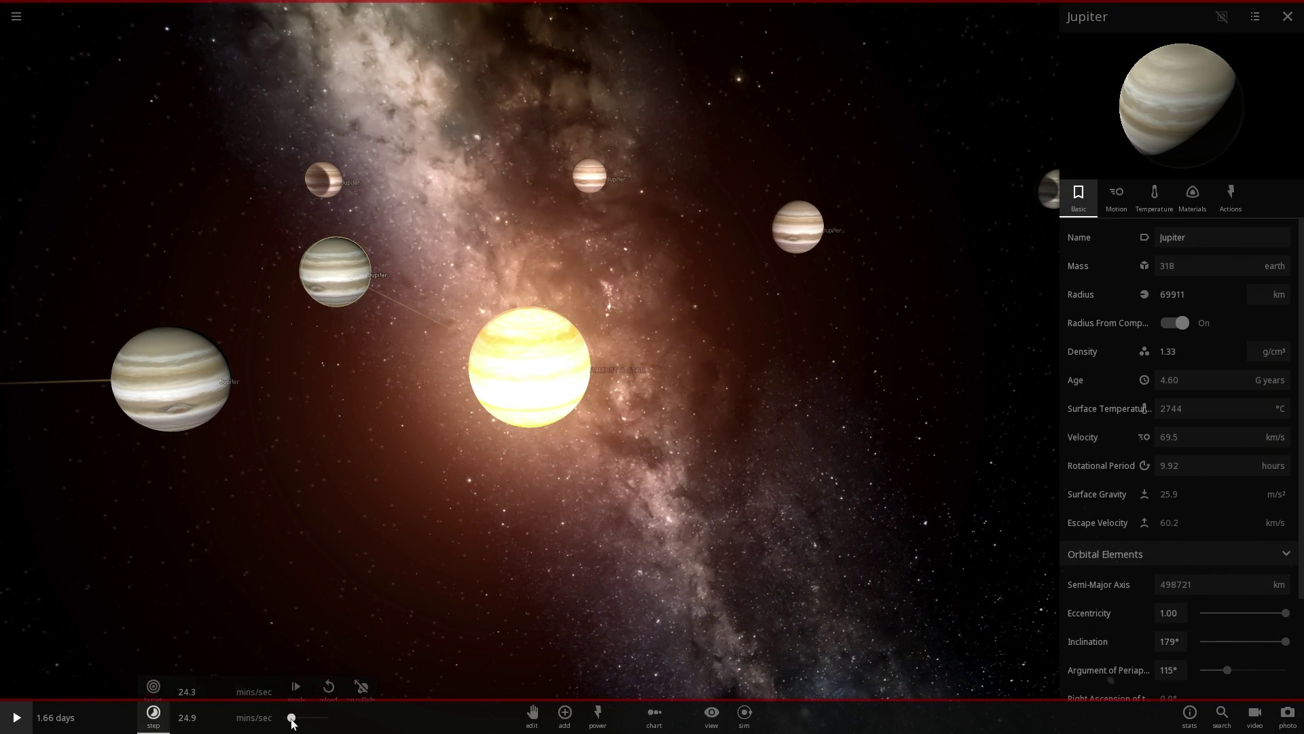
# Run the simulation at about 2.7 mins/sec and show the material composition of ALMOST A STAR
pyautogui.press('space')
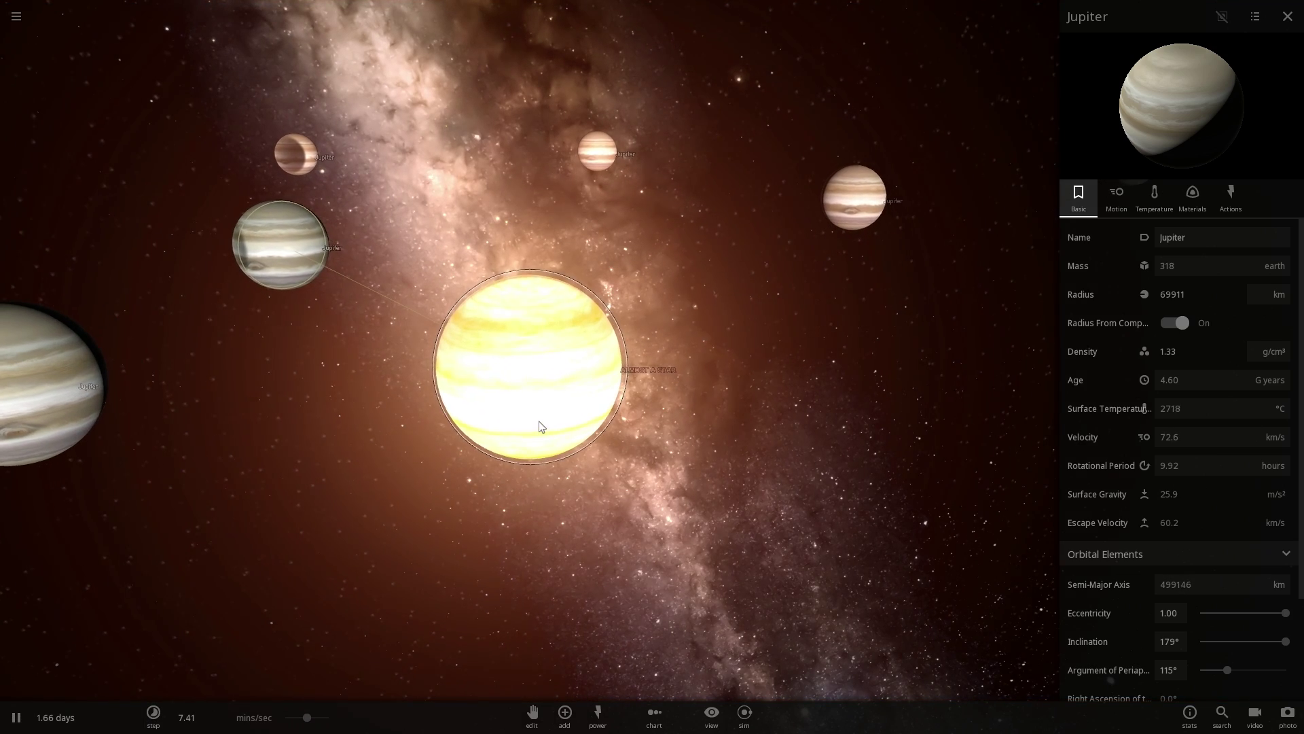
pyautogui.click(539, 421)
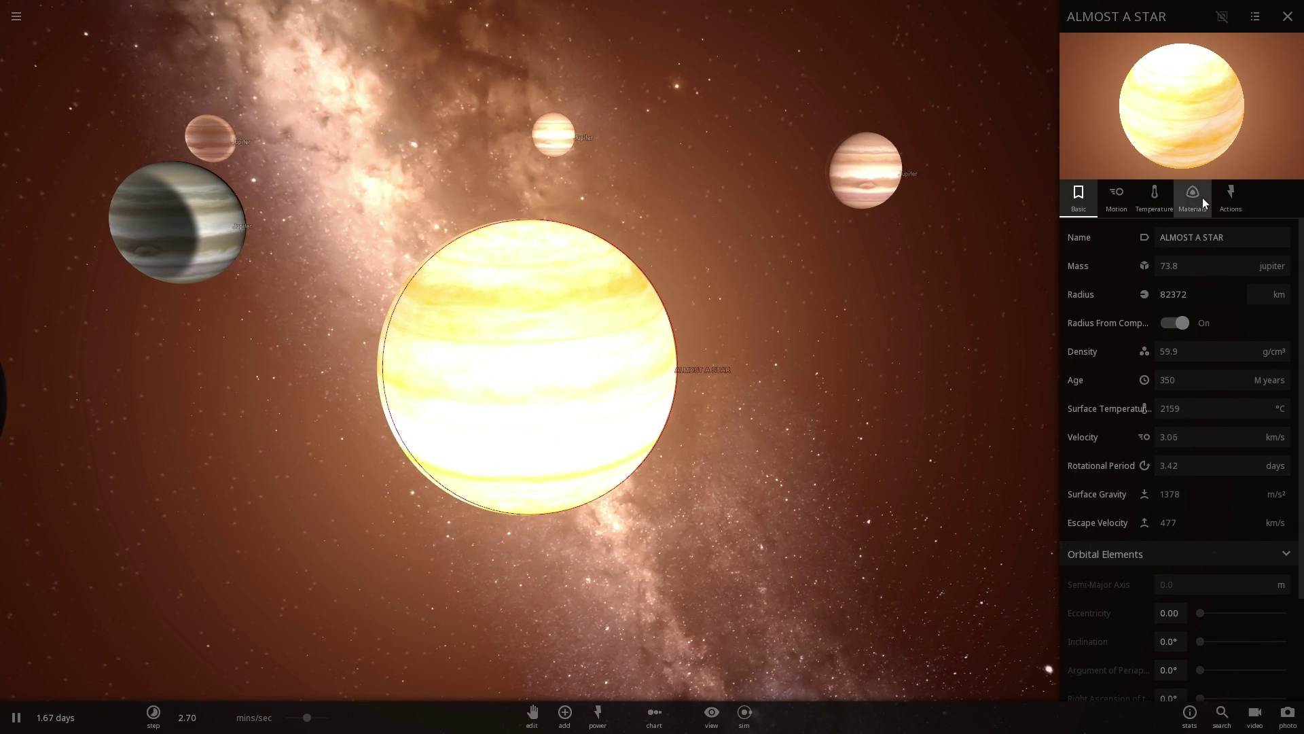
pyautogui.click(1197, 199)
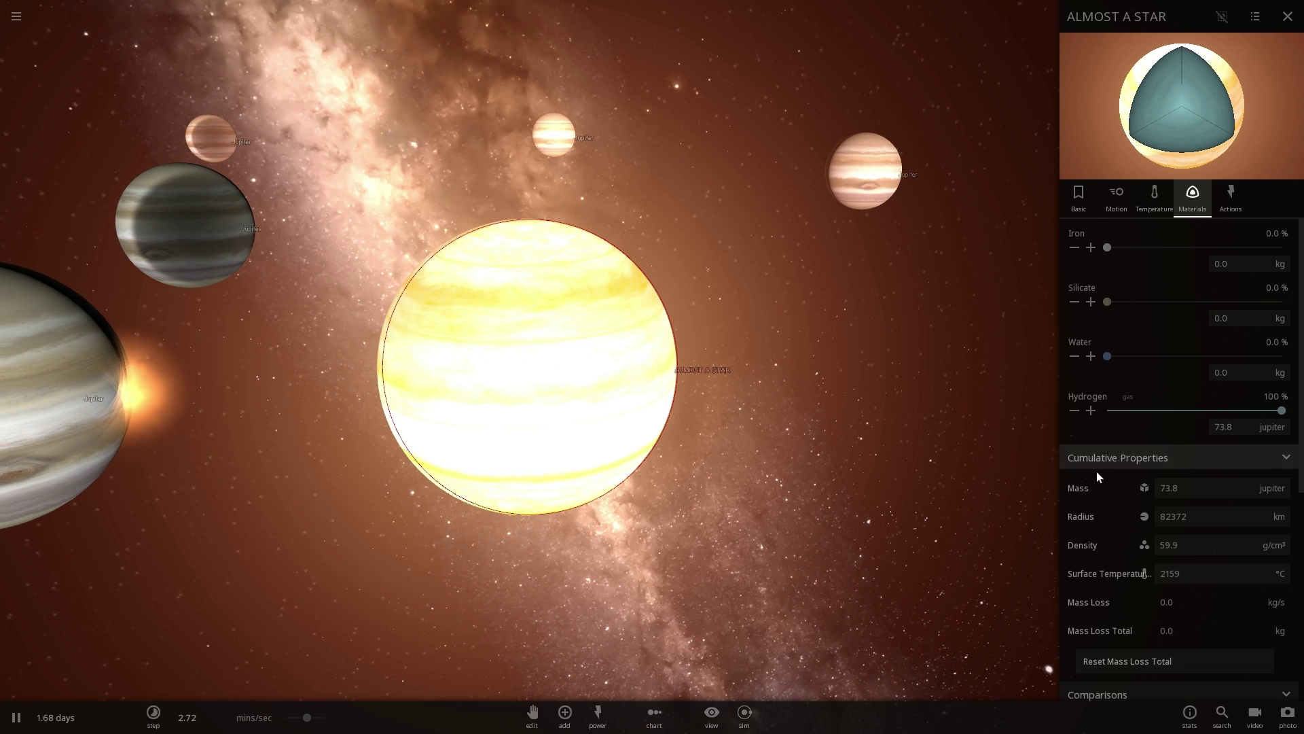
pyautogui.click(17, 717)
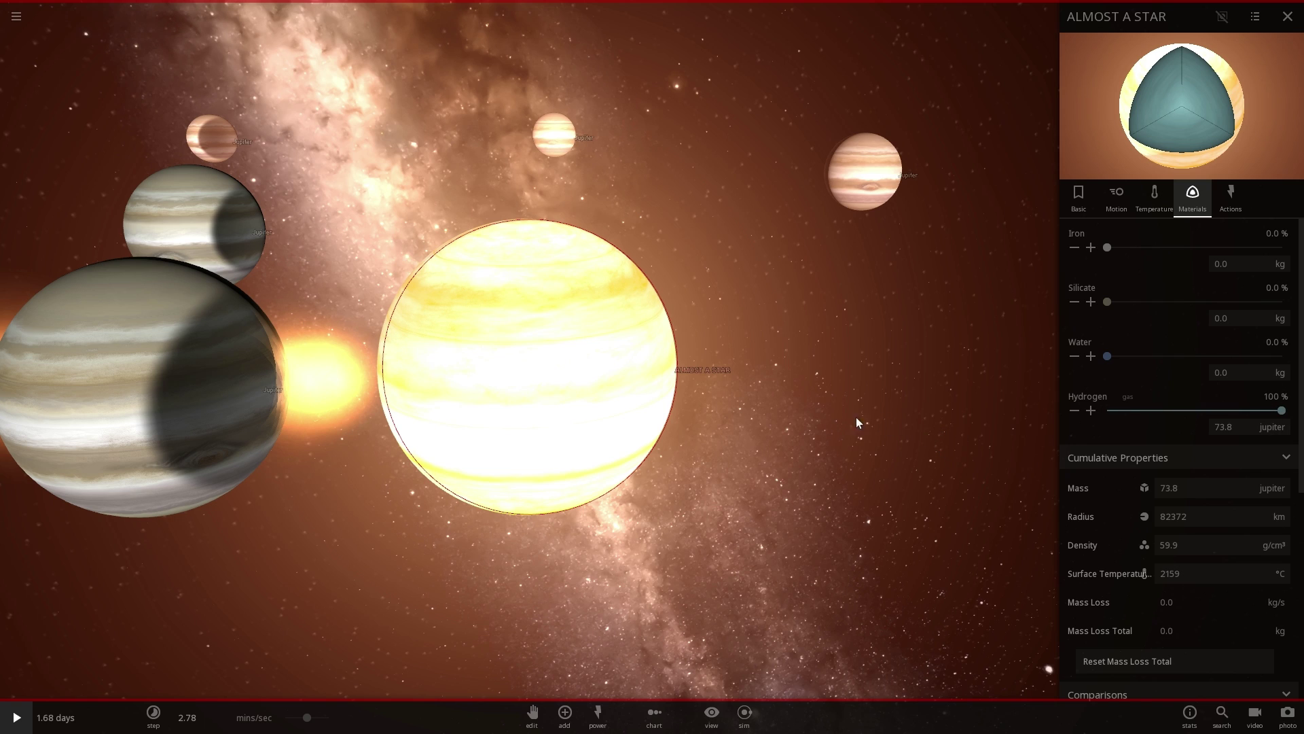
pyautogui.click(21, 724)
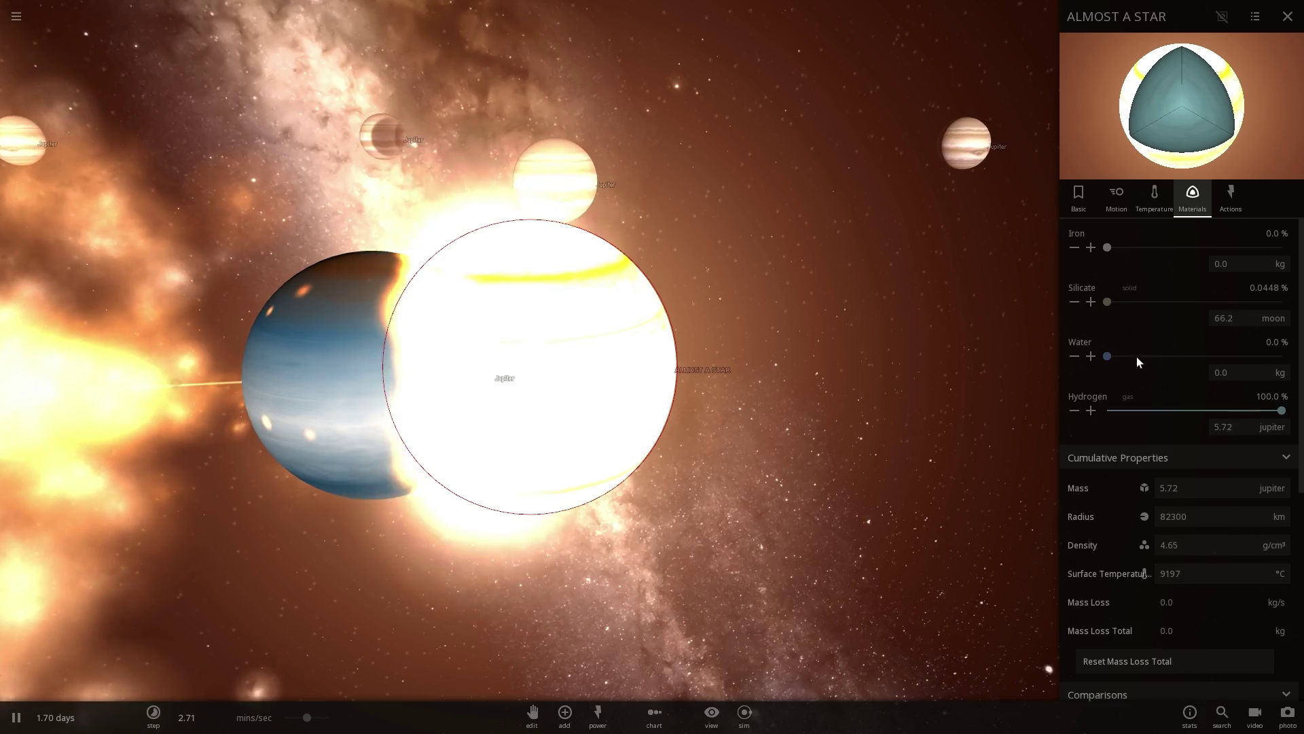
# Raise the simulation speed to about 6.15 mins/sec and follow the Jupiters colliding with ALMOST A STAR from several angles
pyautogui.scroll(-5, 550, 453)
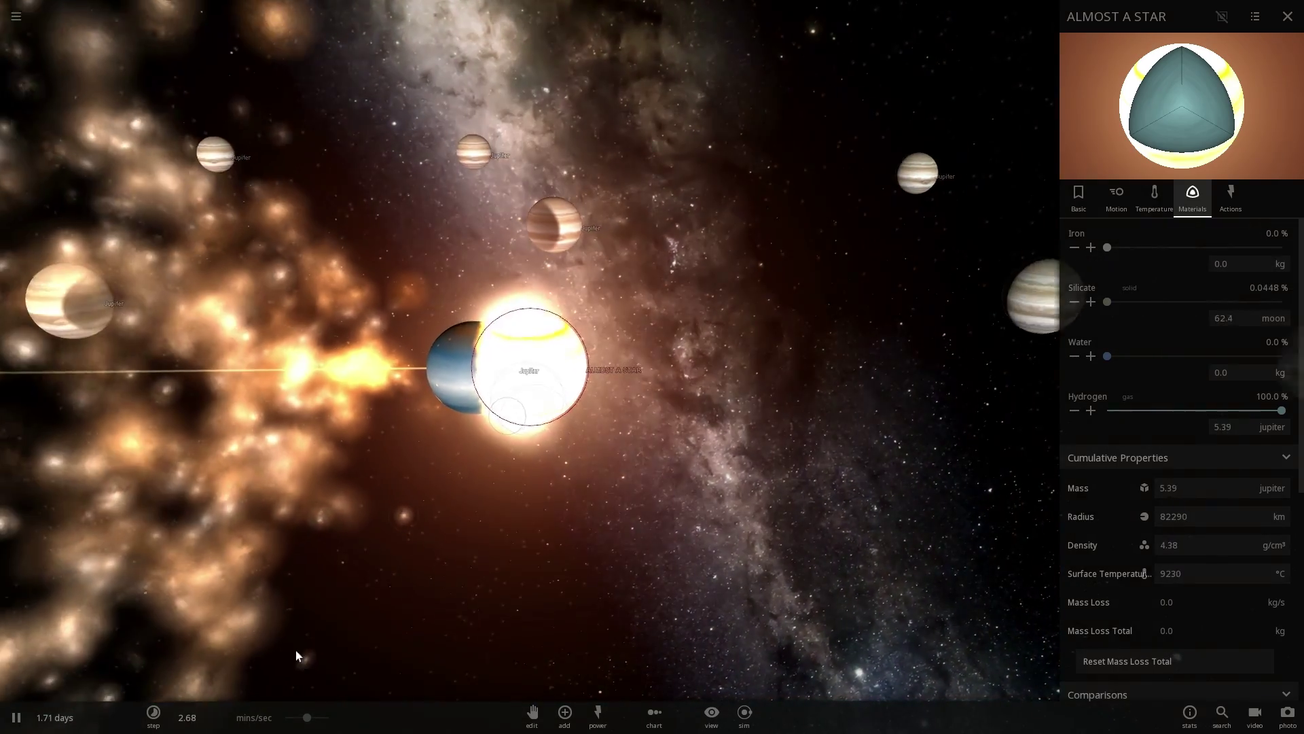
pyautogui.moveTo(308, 717); pyautogui.dragTo(319, 718)
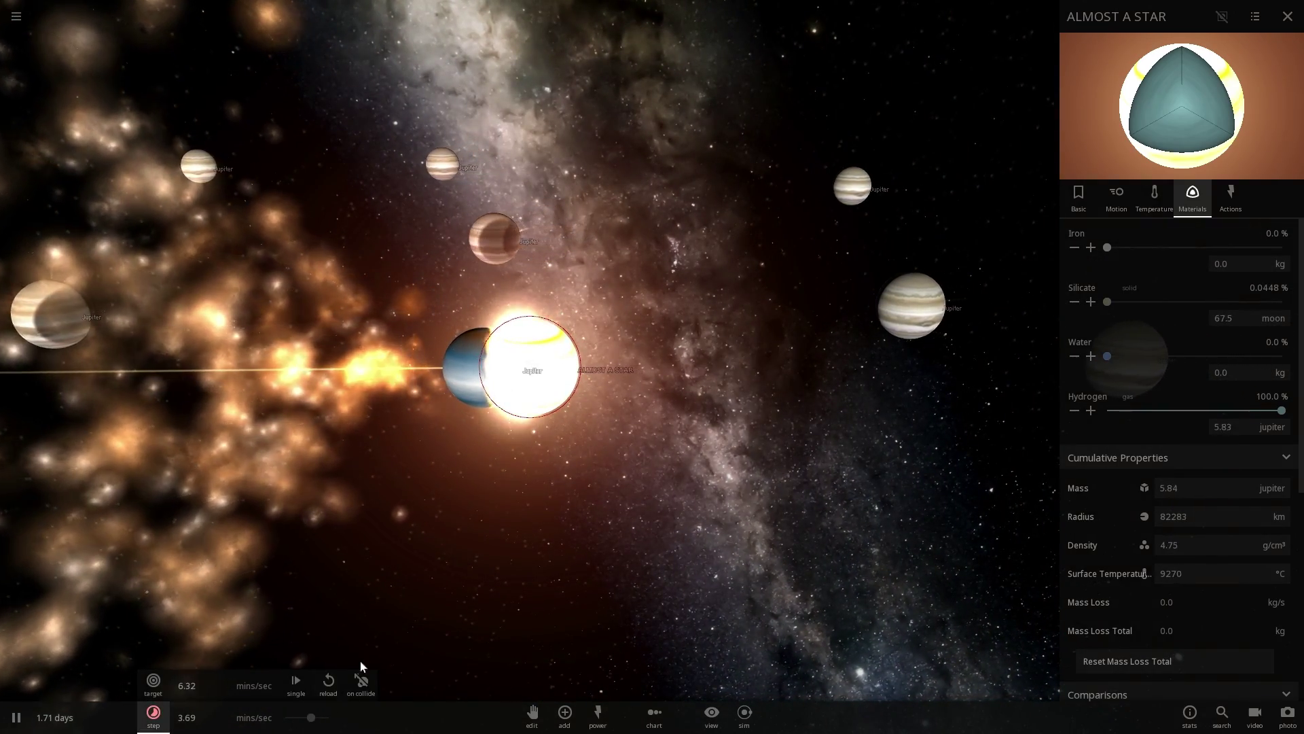
pyautogui.scroll(-4, 602, 487)
pyautogui.moveTo(602, 483); pyautogui.dragTo(539, 506)
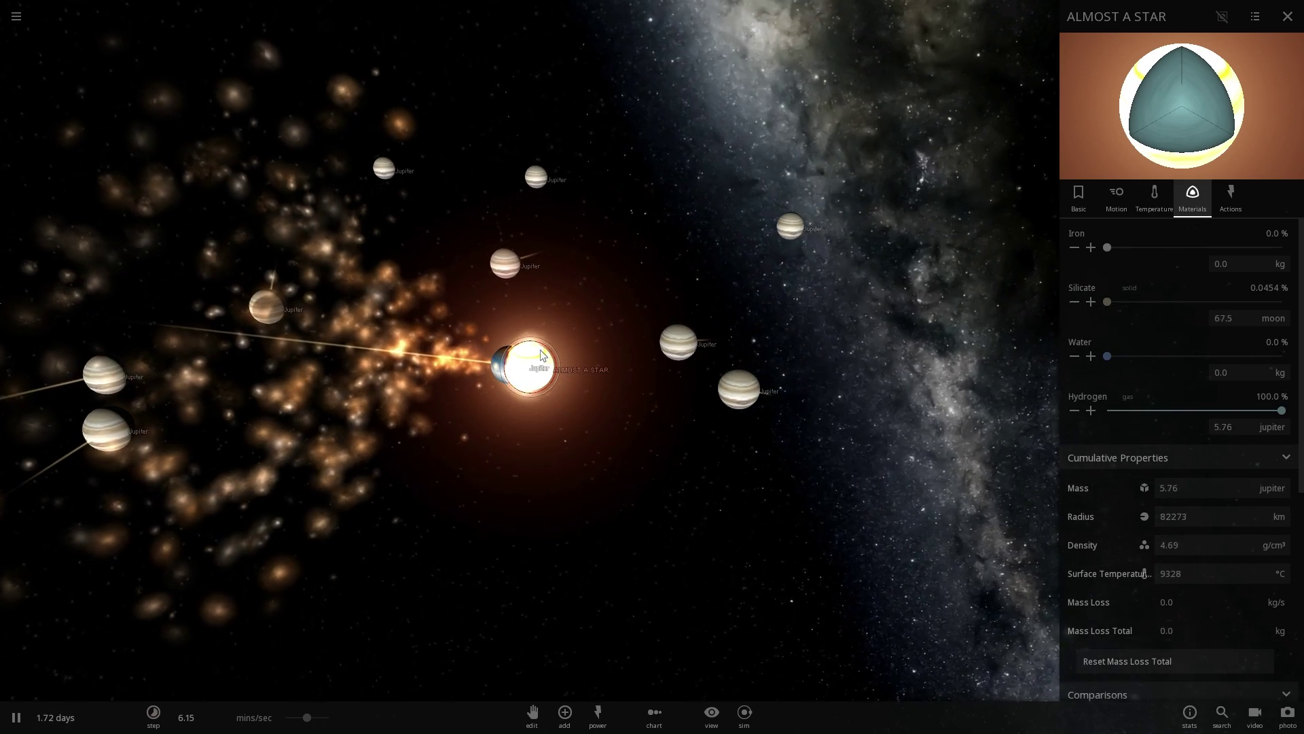
pyautogui.scroll(3, 565, 379)
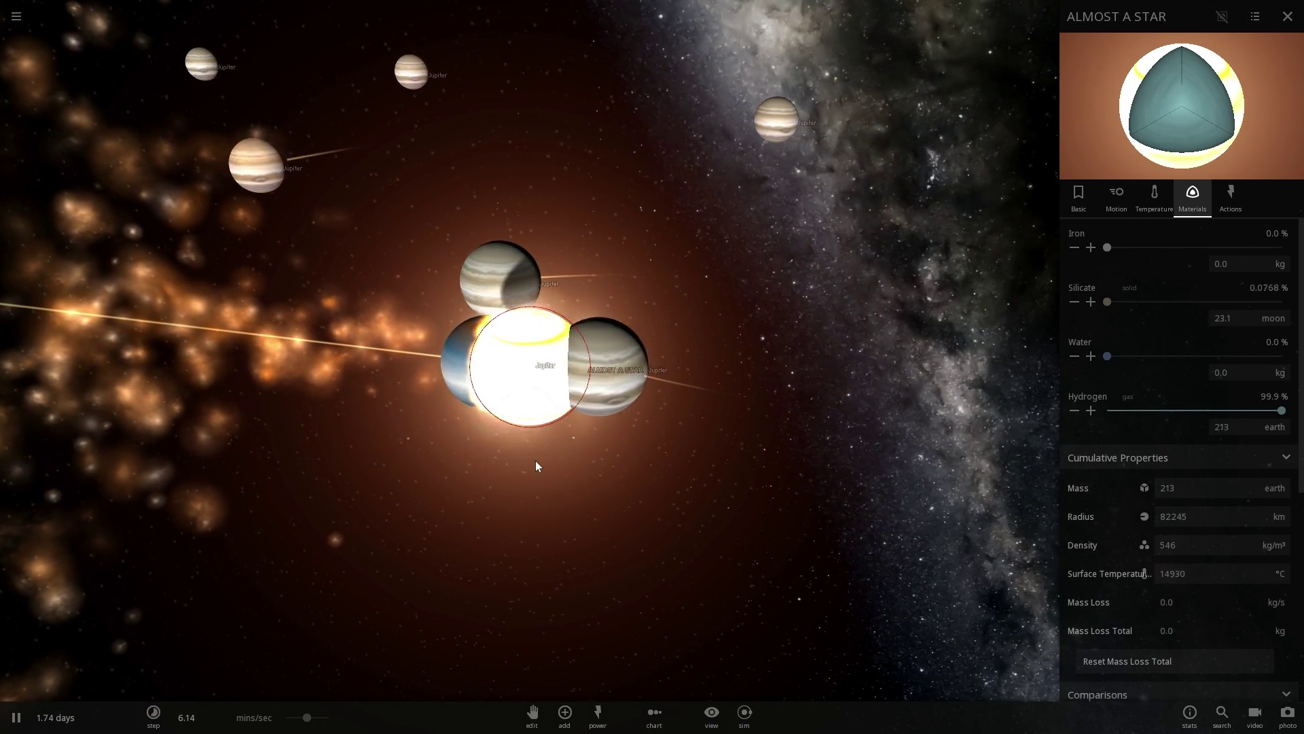
pyautogui.moveTo(525, 405); pyautogui.dragTo(428, 400)
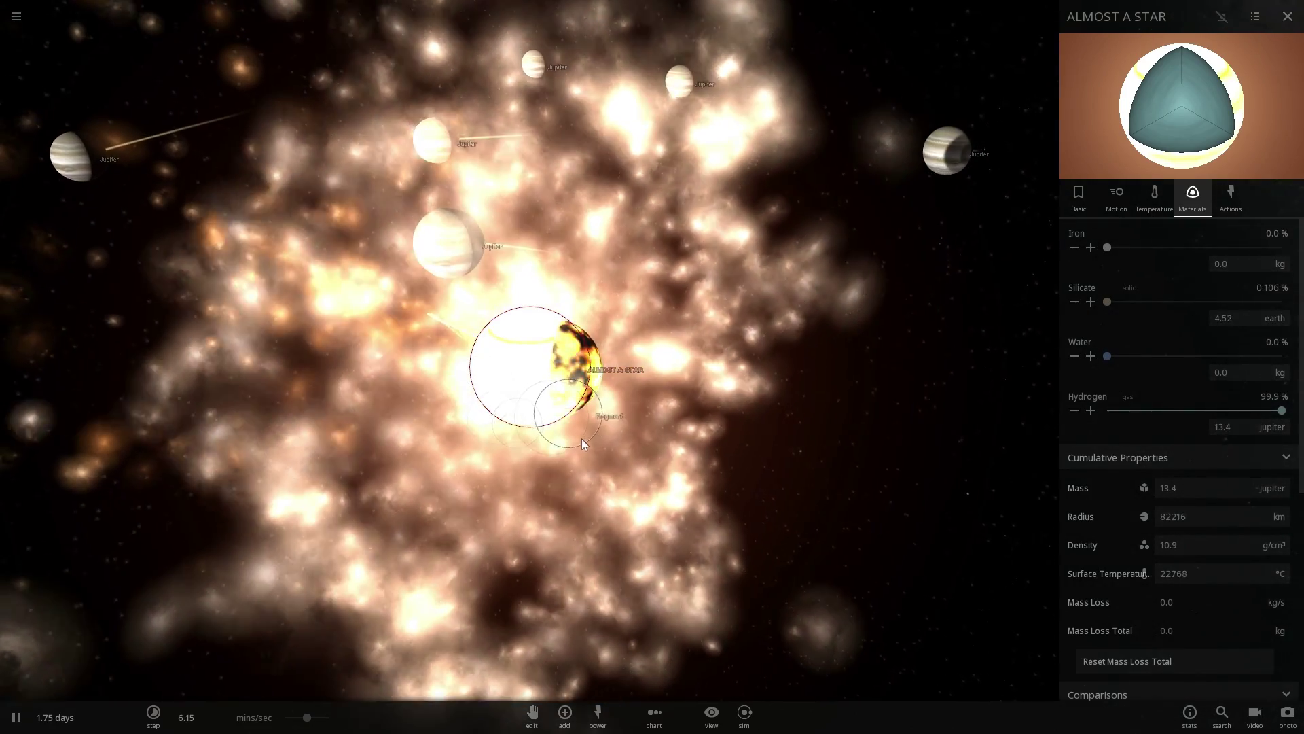
pyautogui.moveTo(582, 439); pyautogui.dragTo(333, 587)
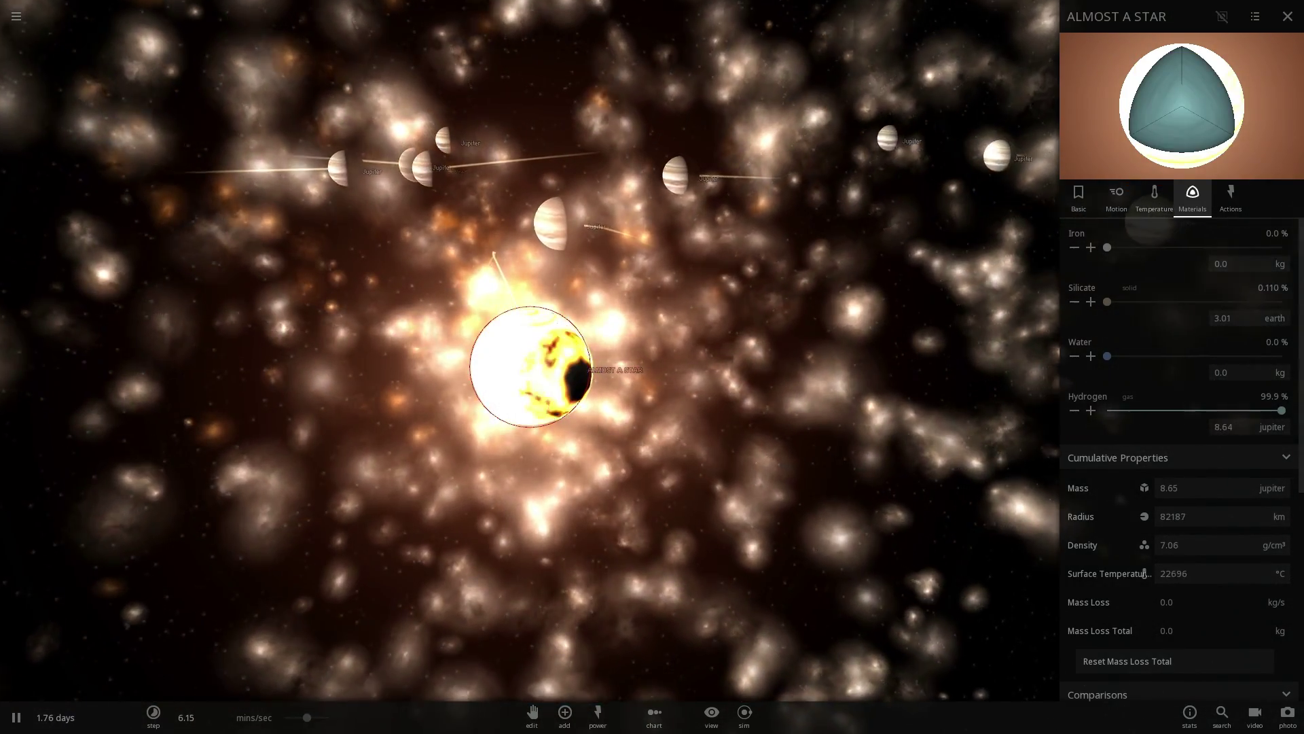
# Speed the simulation up to about 2.45 hours/sec and keep ALMOST A STAR in view
pyautogui.moveTo(308, 718); pyautogui.dragTo(308, 719)
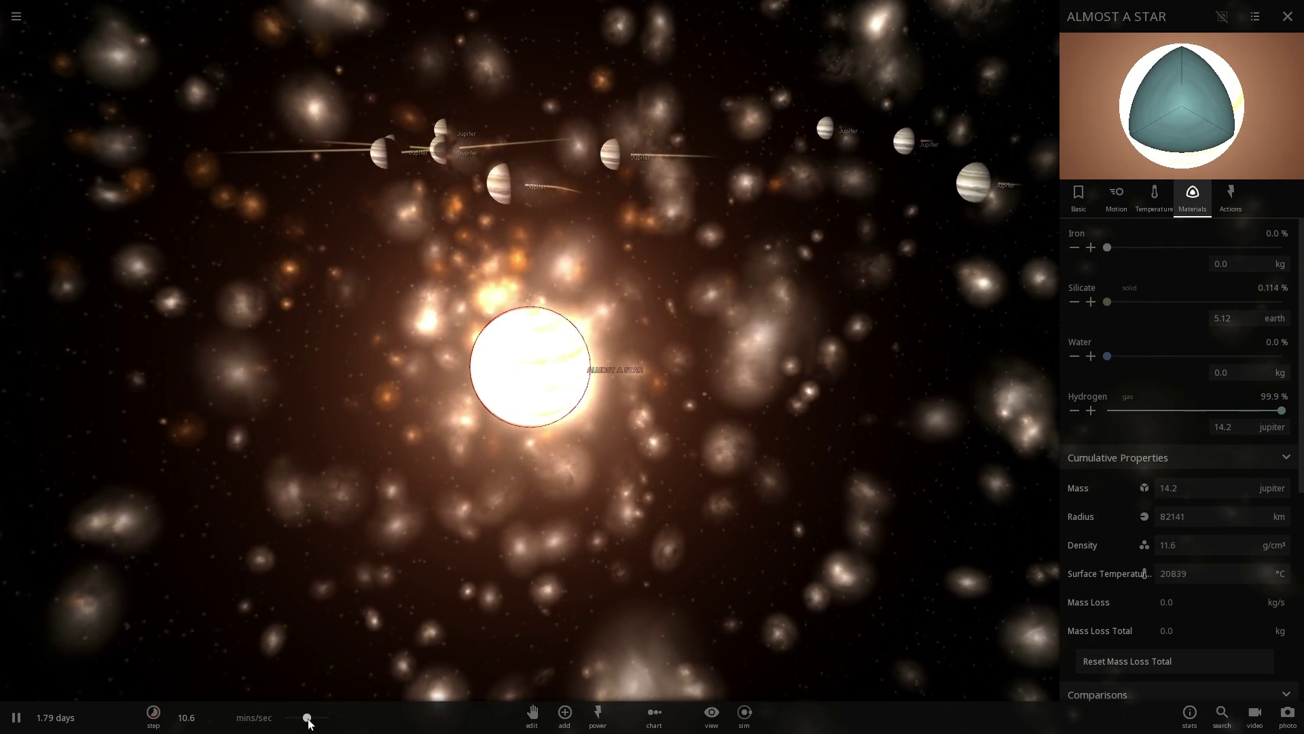
pyautogui.moveTo(308, 718); pyautogui.dragTo(329, 702)
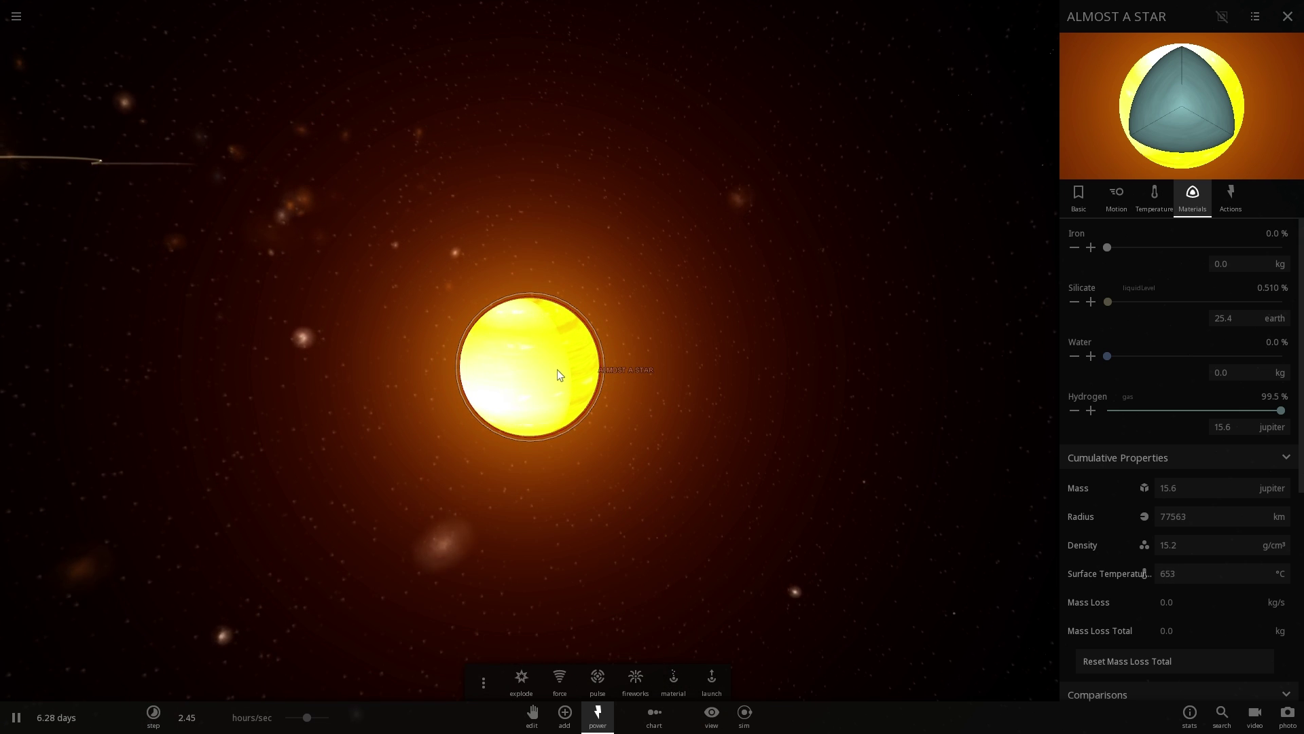
pyautogui.scroll(-2, 558, 373)
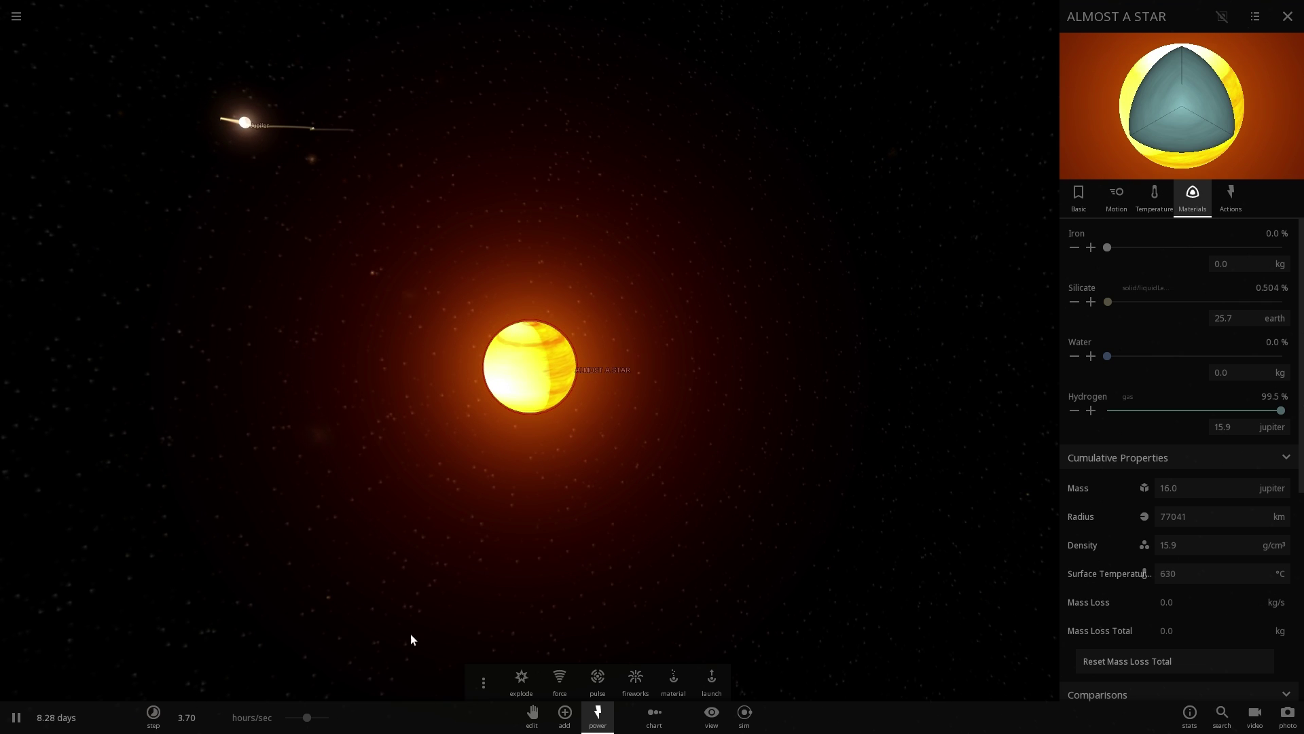
# Rename the body ALMOST A STAR to STAR in its basic properties
pyautogui.click(1078, 196)
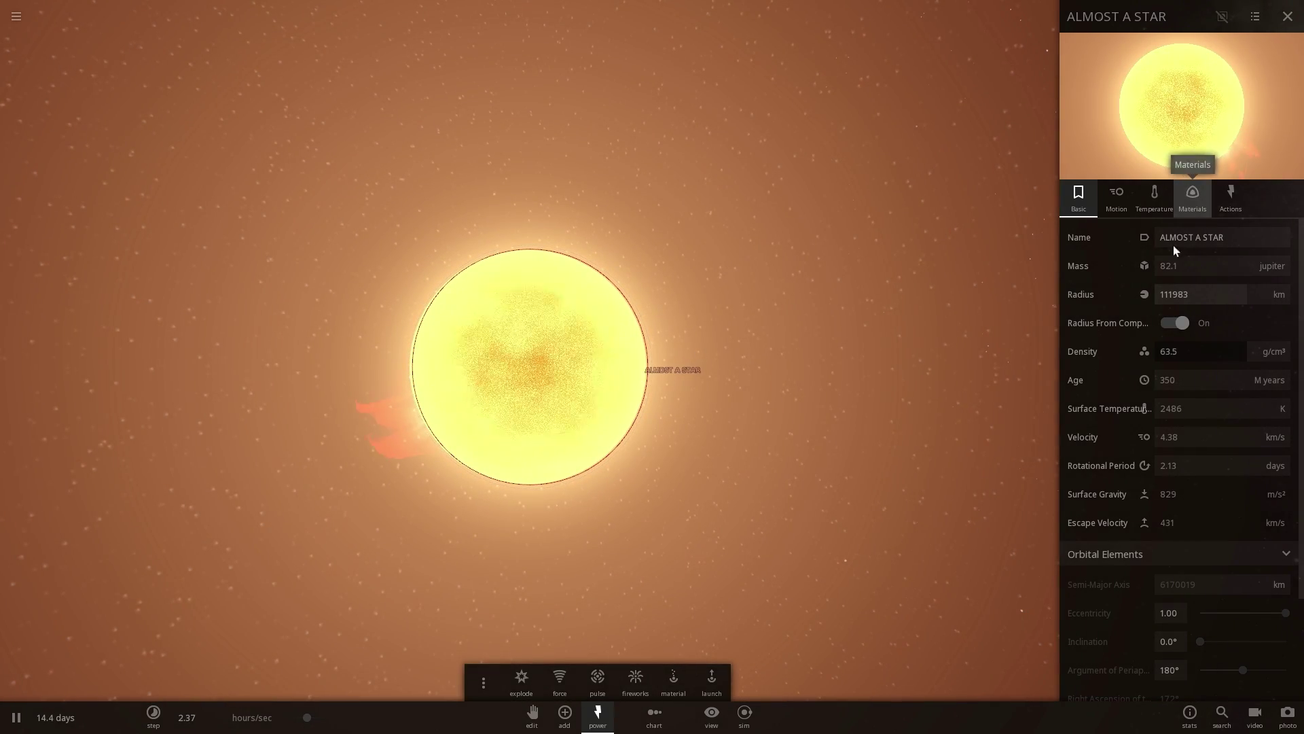
pyautogui.moveTo(1203, 240); pyautogui.dragTo(1155, 240)
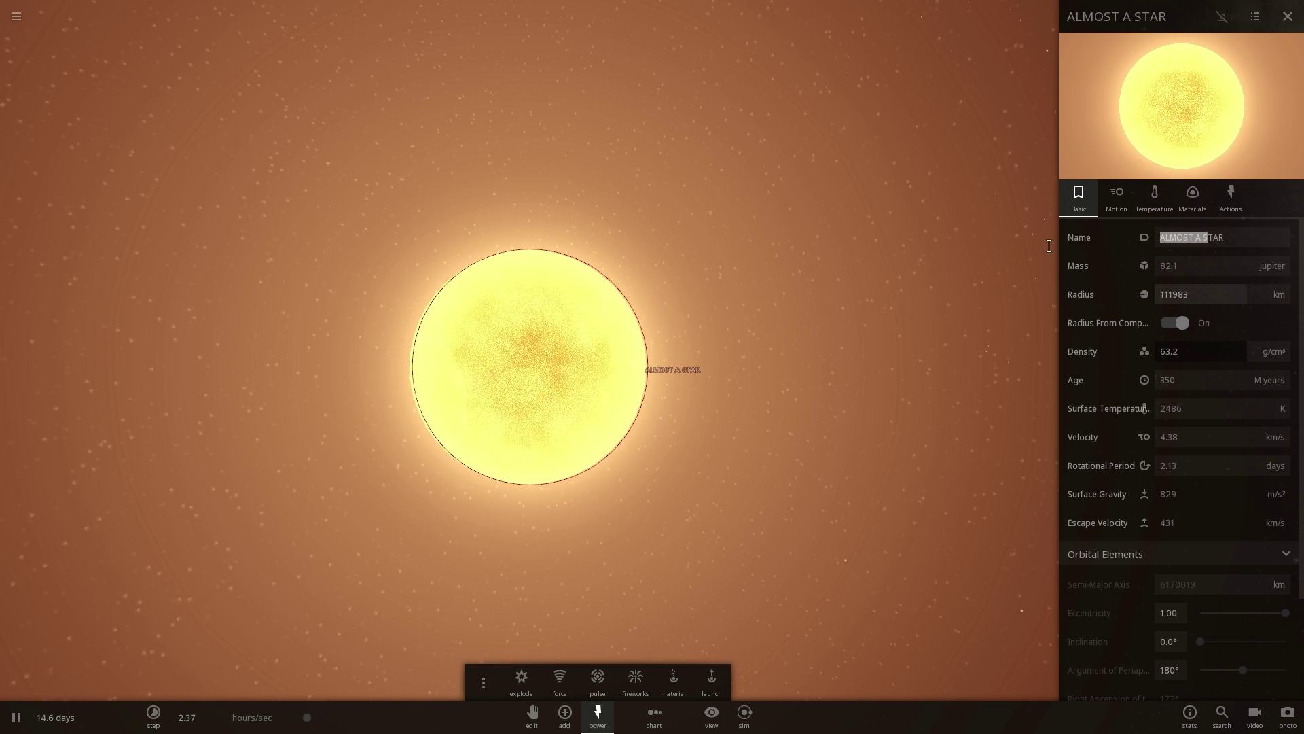
pyautogui.press('BackSpace')
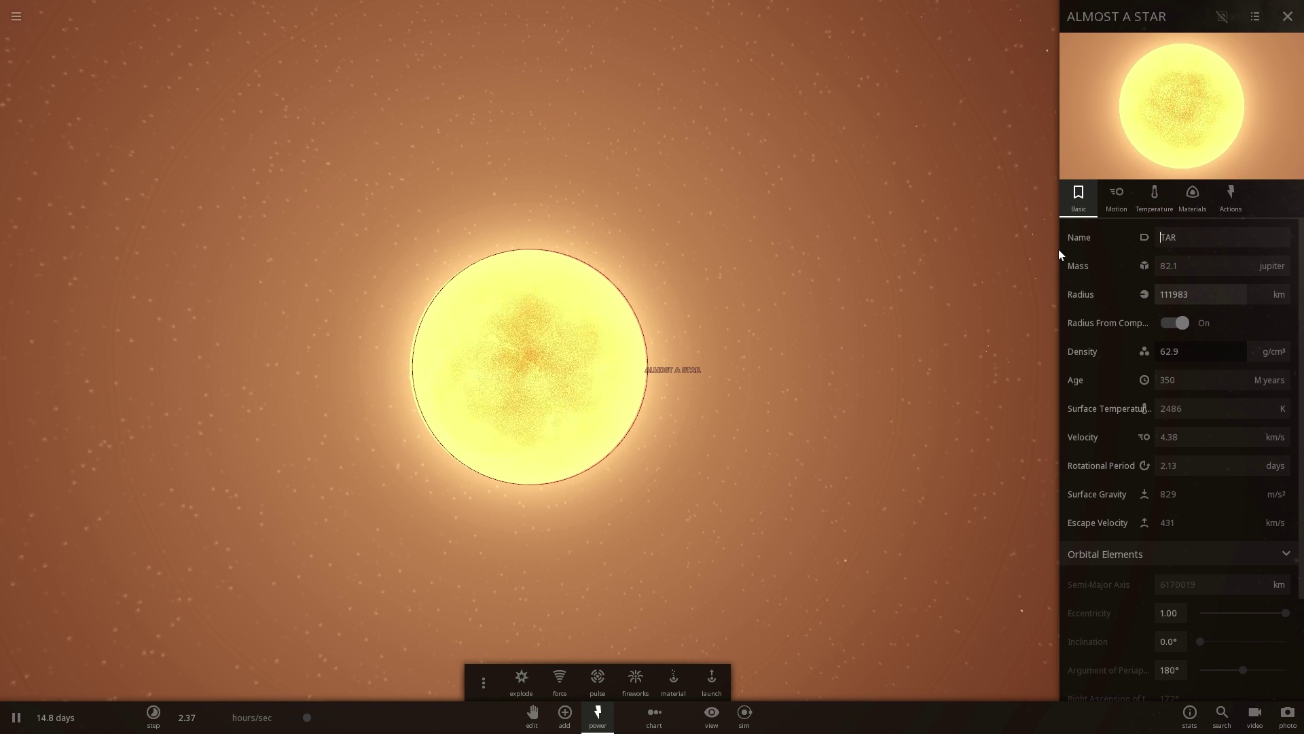
pyautogui.write('S')
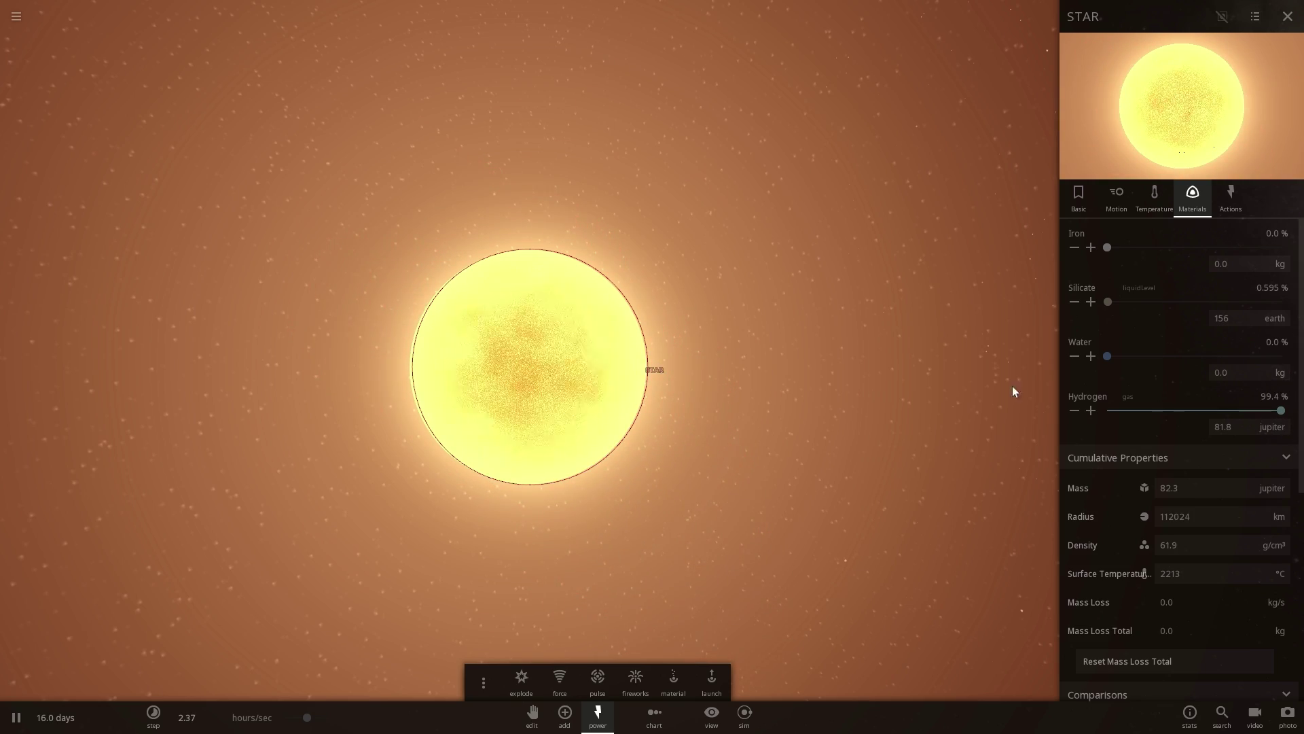
# Examine STAR and its surroundings up close and from afar, and pause the simulation
pyautogui.scroll(3, 804, 389)
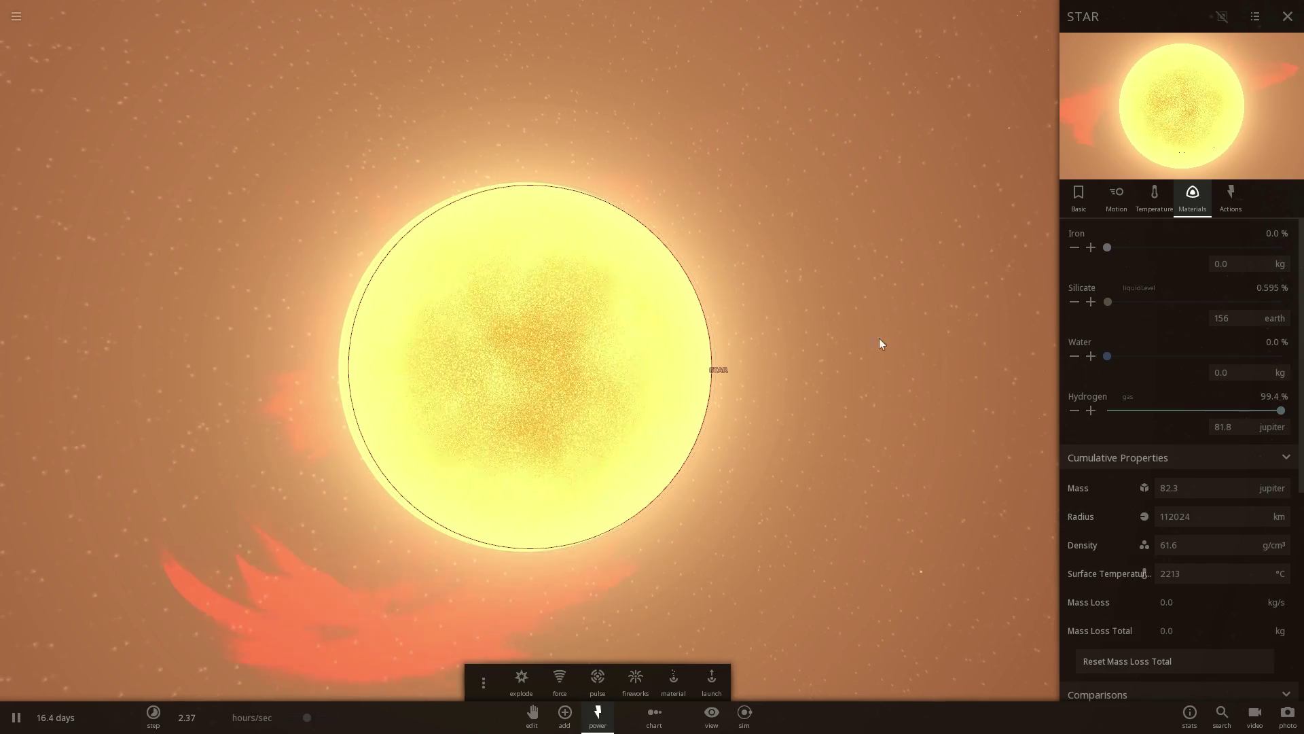
pyautogui.scroll(-3, 824, 331)
pyautogui.scroll(-2, 772, 359)
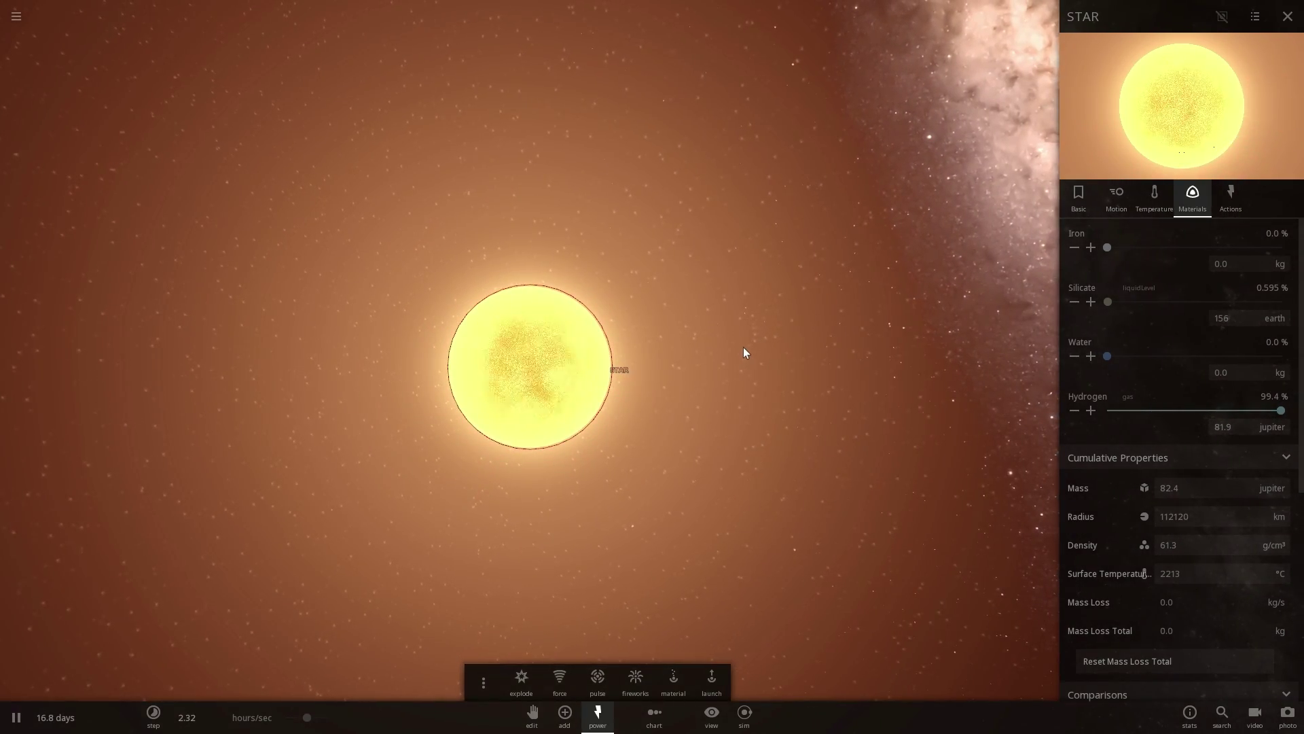
pyautogui.scroll(2, 725, 337)
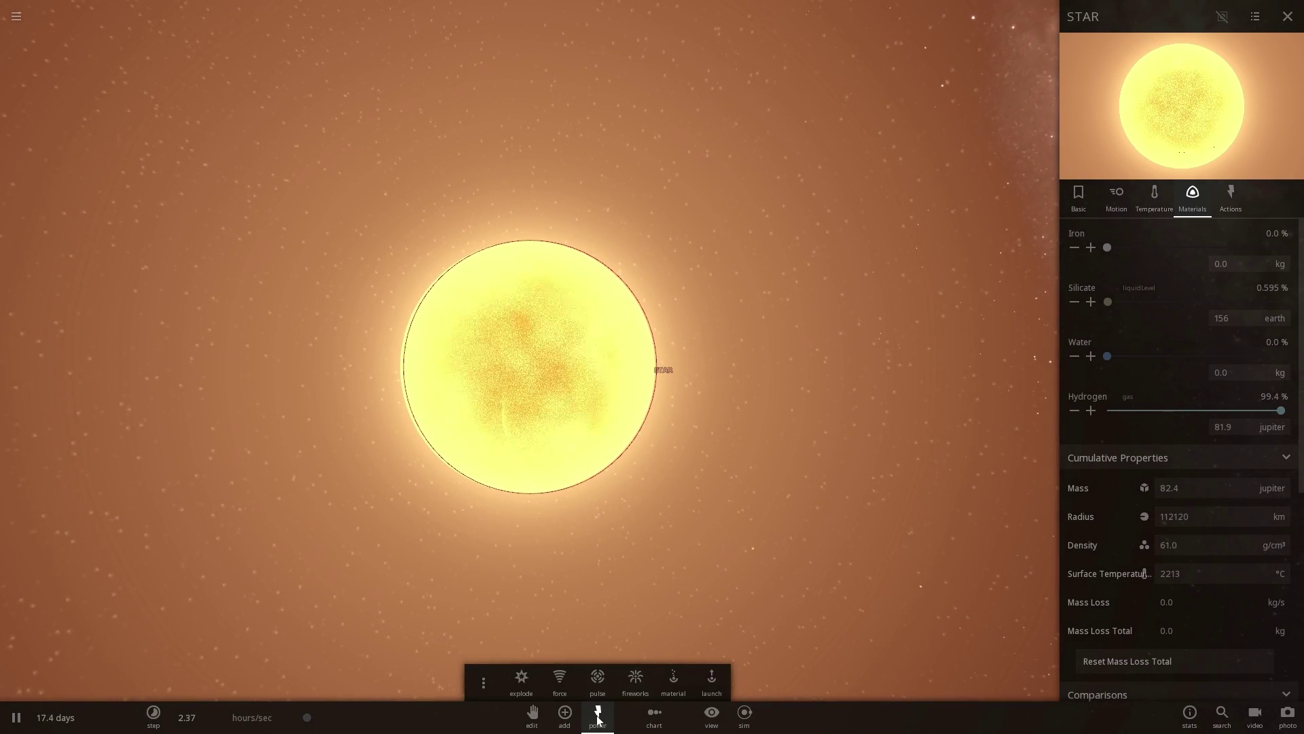
pyautogui.scroll(-5, 656, 568)
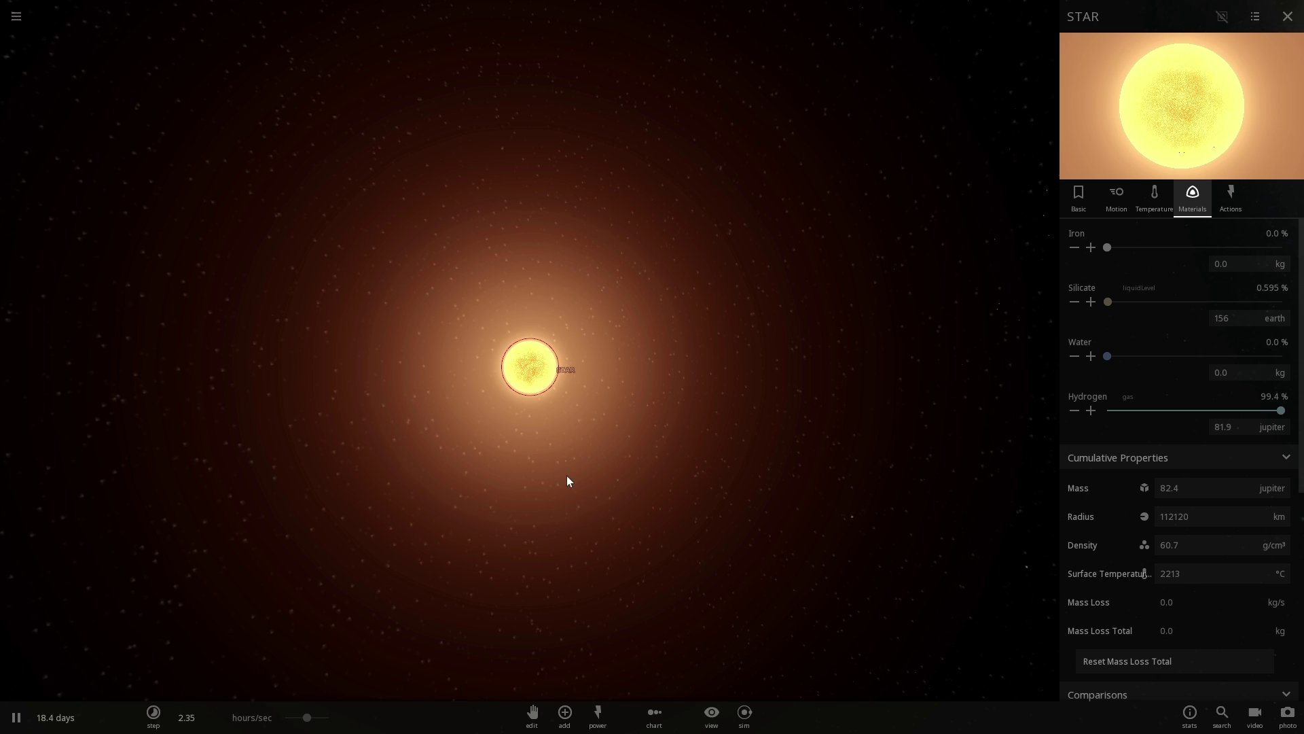
pyautogui.scroll(2, 521, 466)
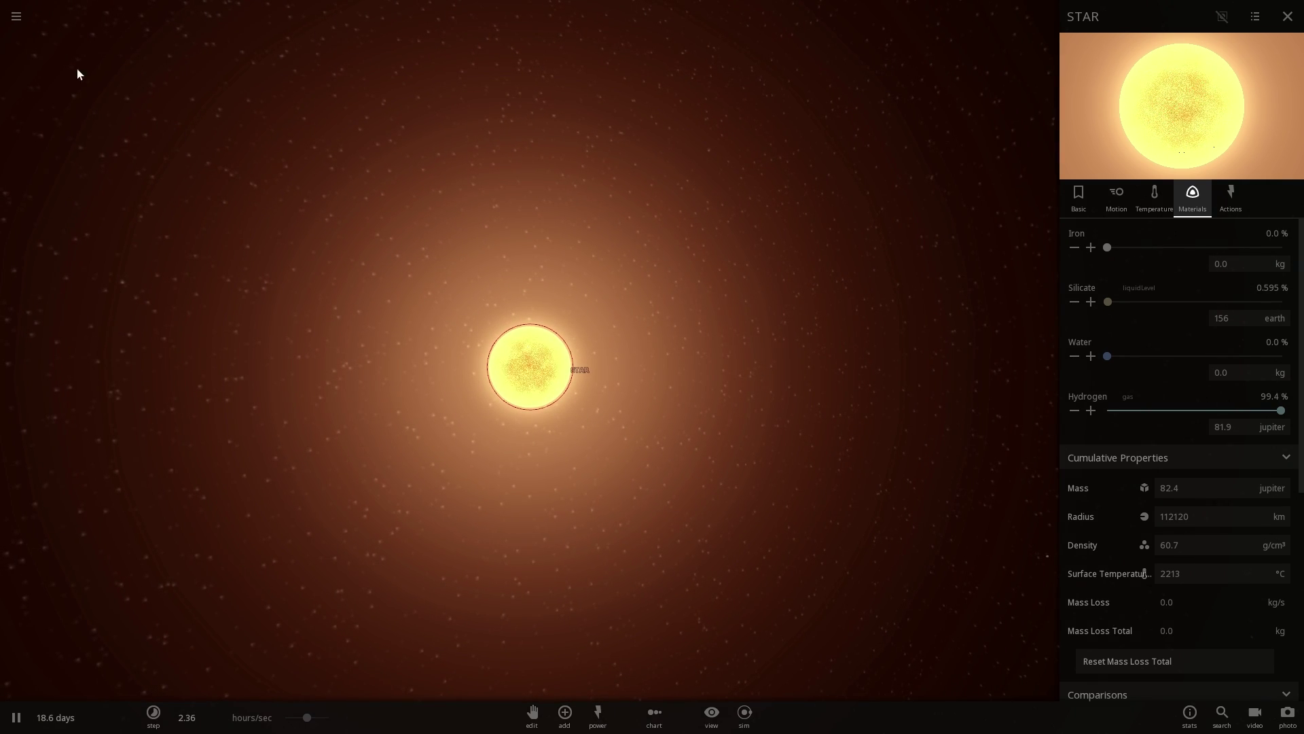
pyautogui.scroll(4, 564, 362)
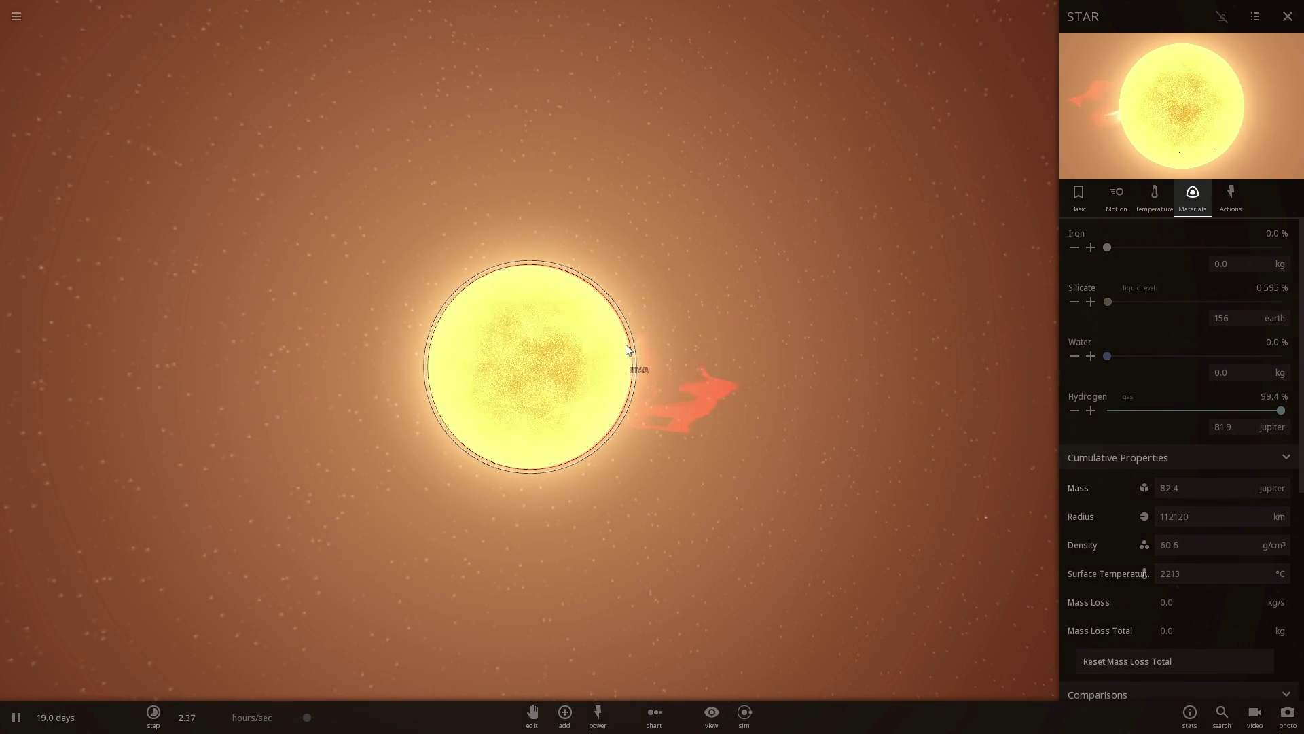
pyautogui.scroll(-1, 632, 355)
pyautogui.scroll(-5, 630, 350)
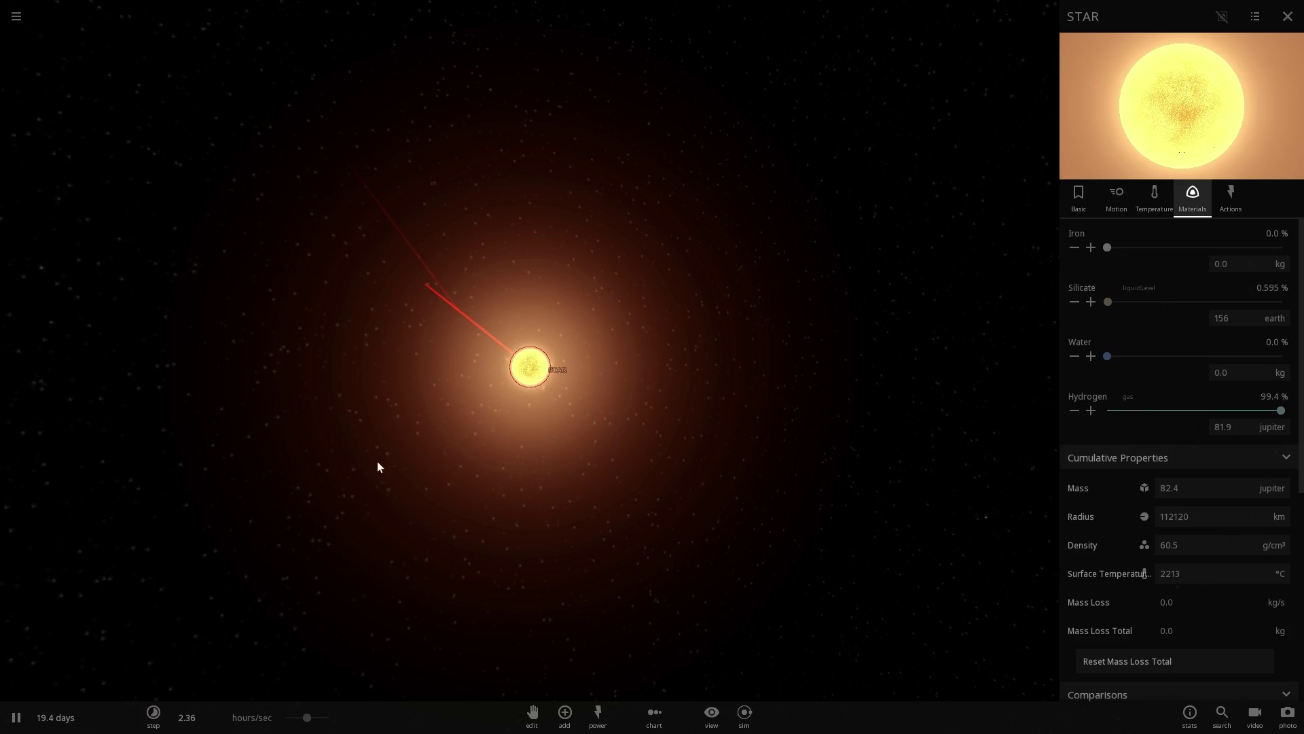
pyautogui.press('space')
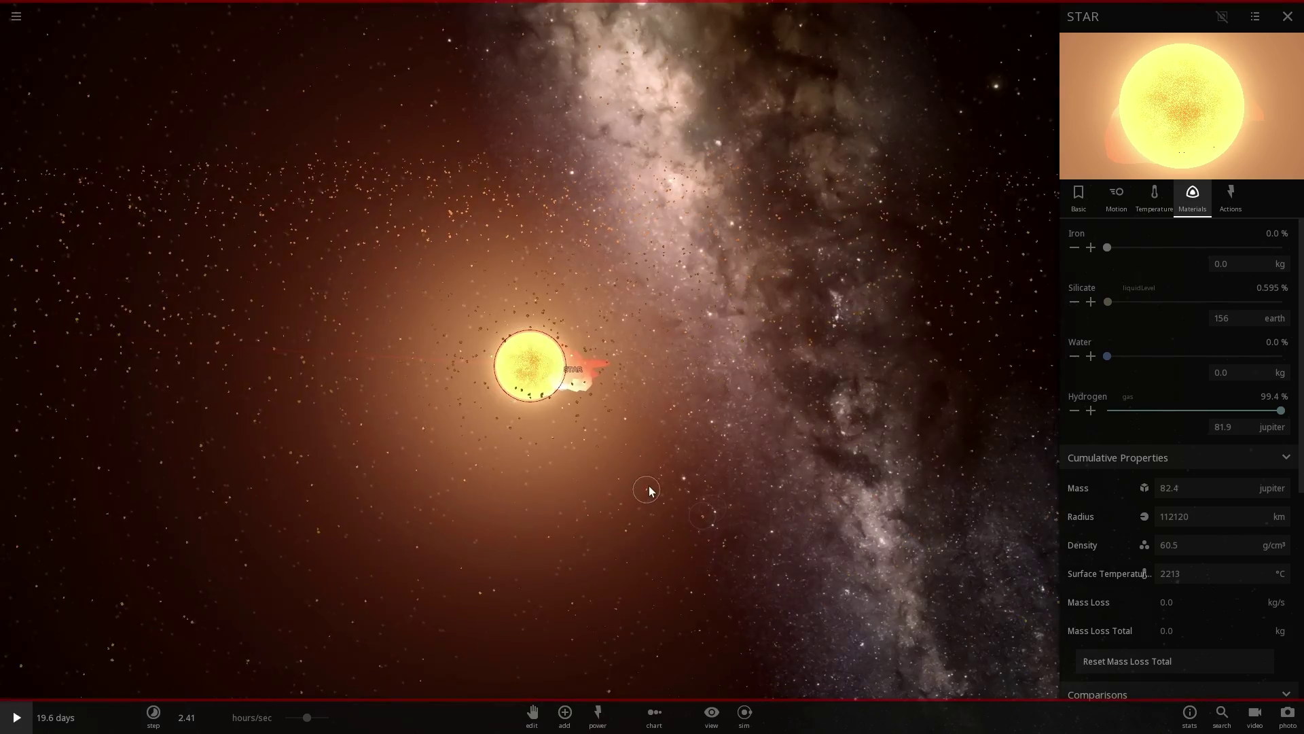
# Resume the simulation and examine STAR with its surrounding ring of debris from near, from afar and nearly edge-on
pyautogui.press('space')
pyautogui.scroll(-1, 590, 452)
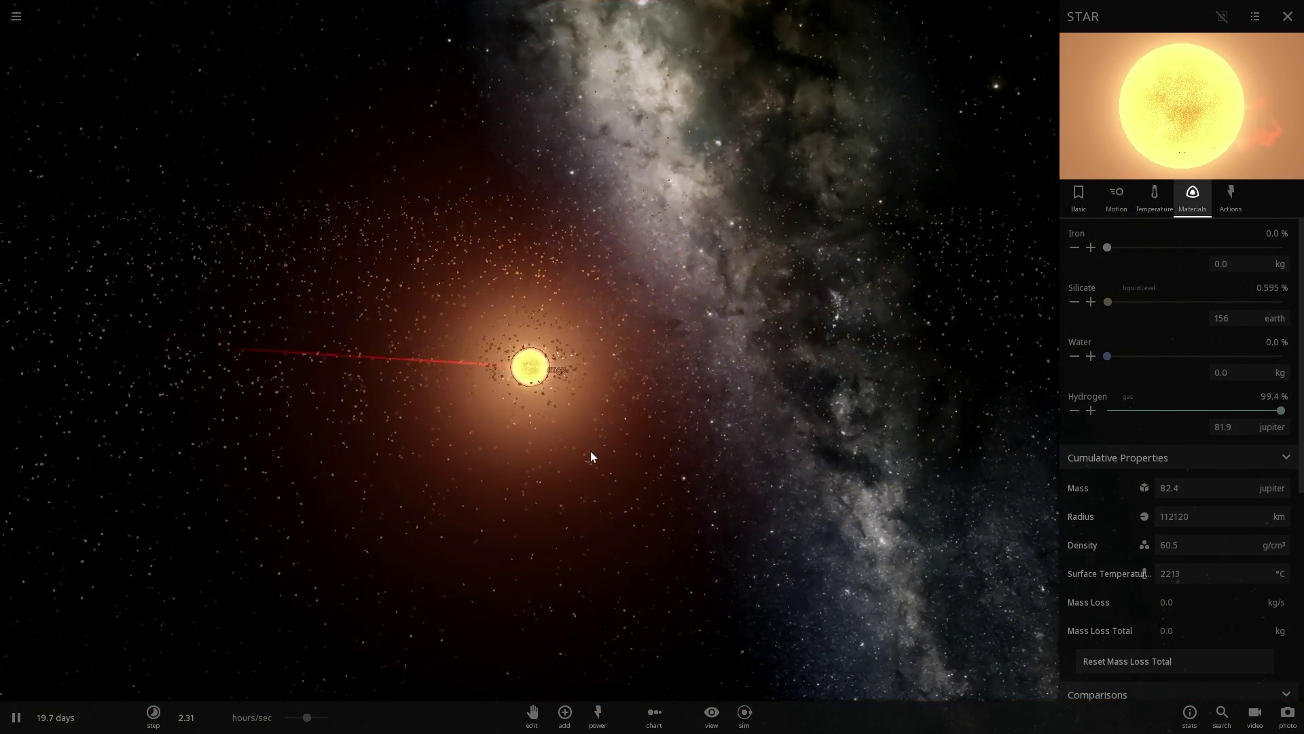
pyautogui.scroll(-3, 591, 453)
pyautogui.moveTo(597, 458); pyautogui.dragTo(664, 480)
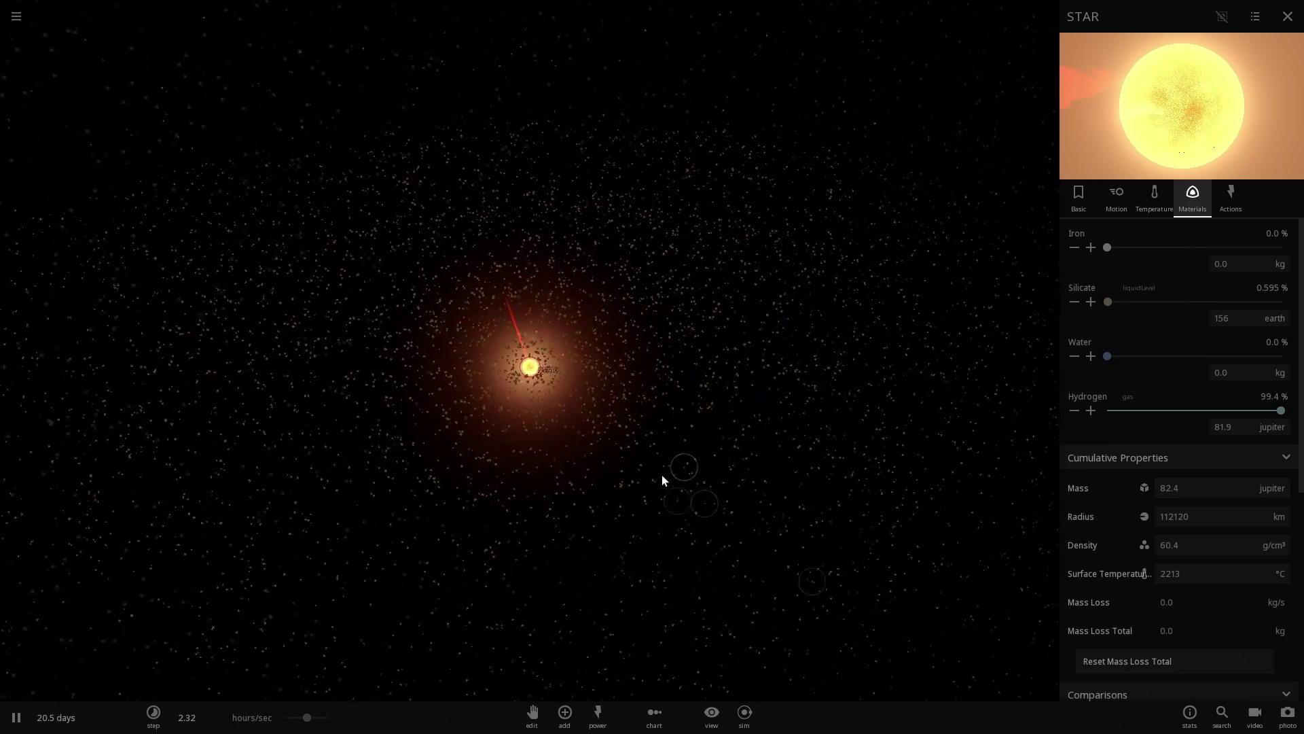
pyautogui.scroll(5, 660, 477)
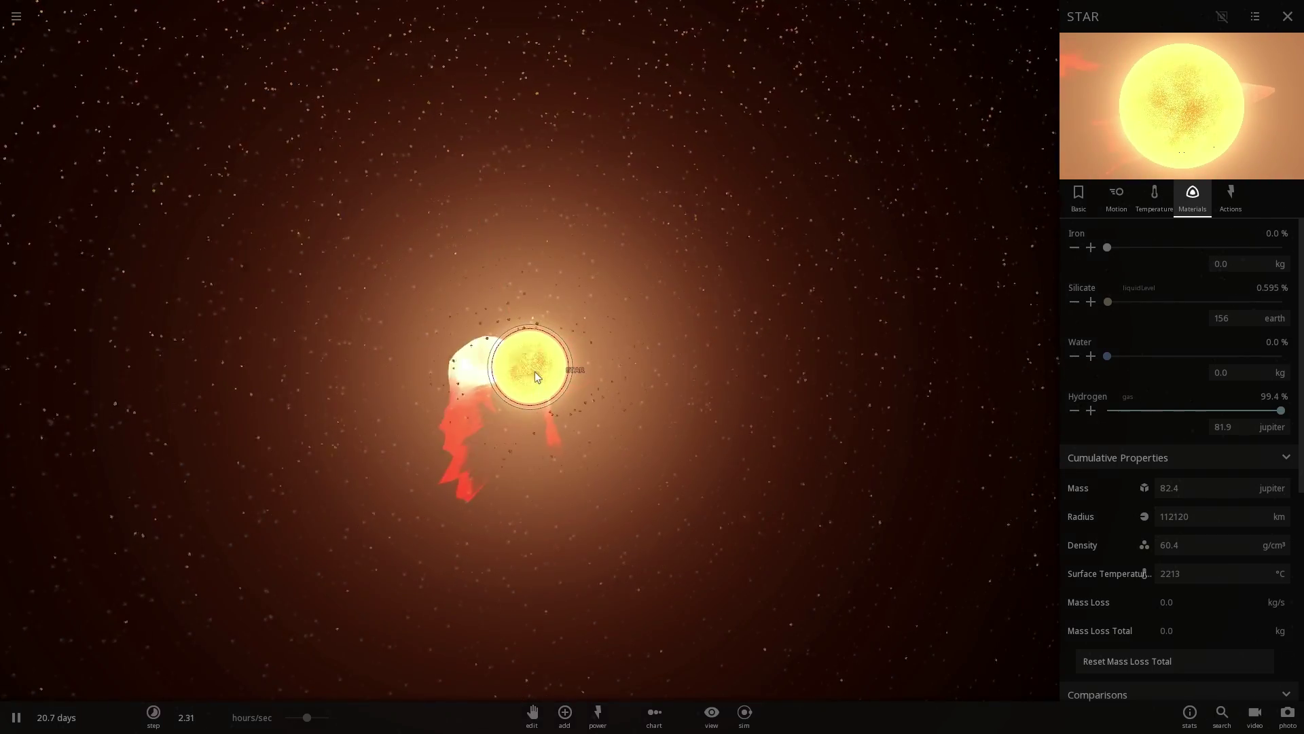
pyautogui.scroll(-2, 540, 368)
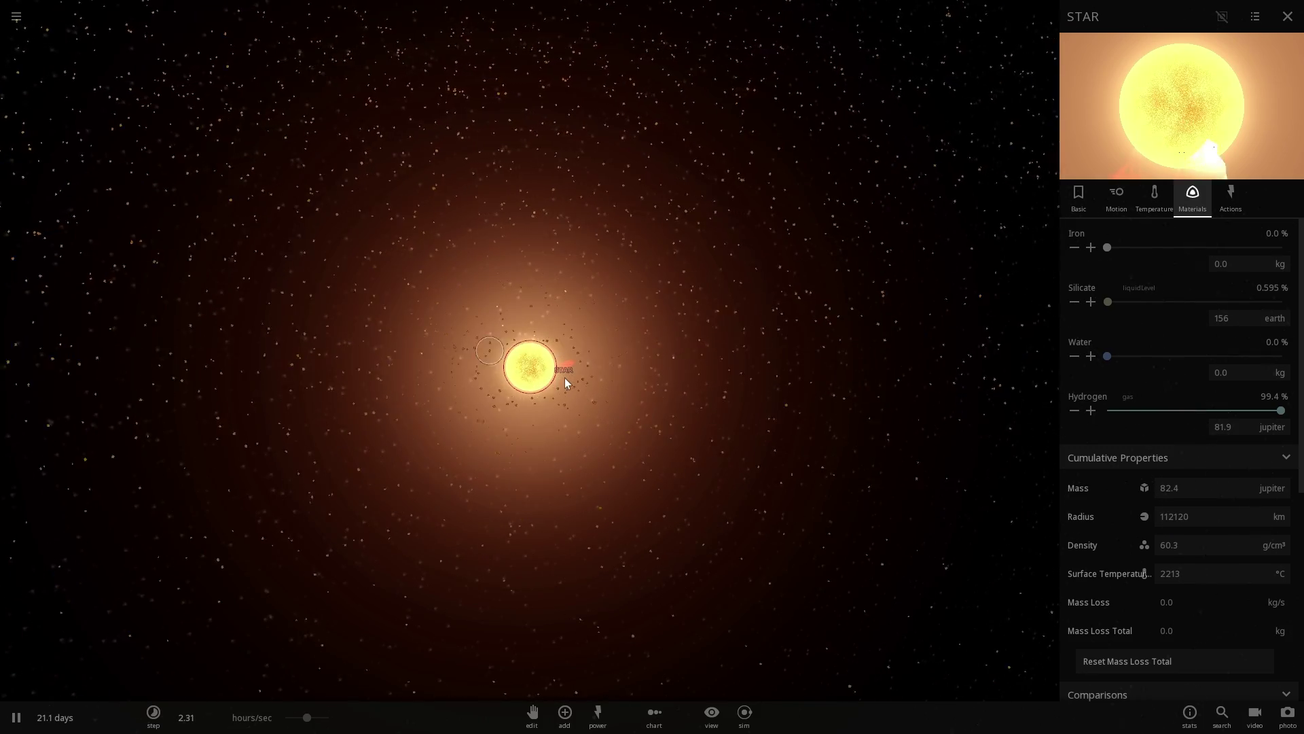
pyautogui.scroll(-2, 558, 367)
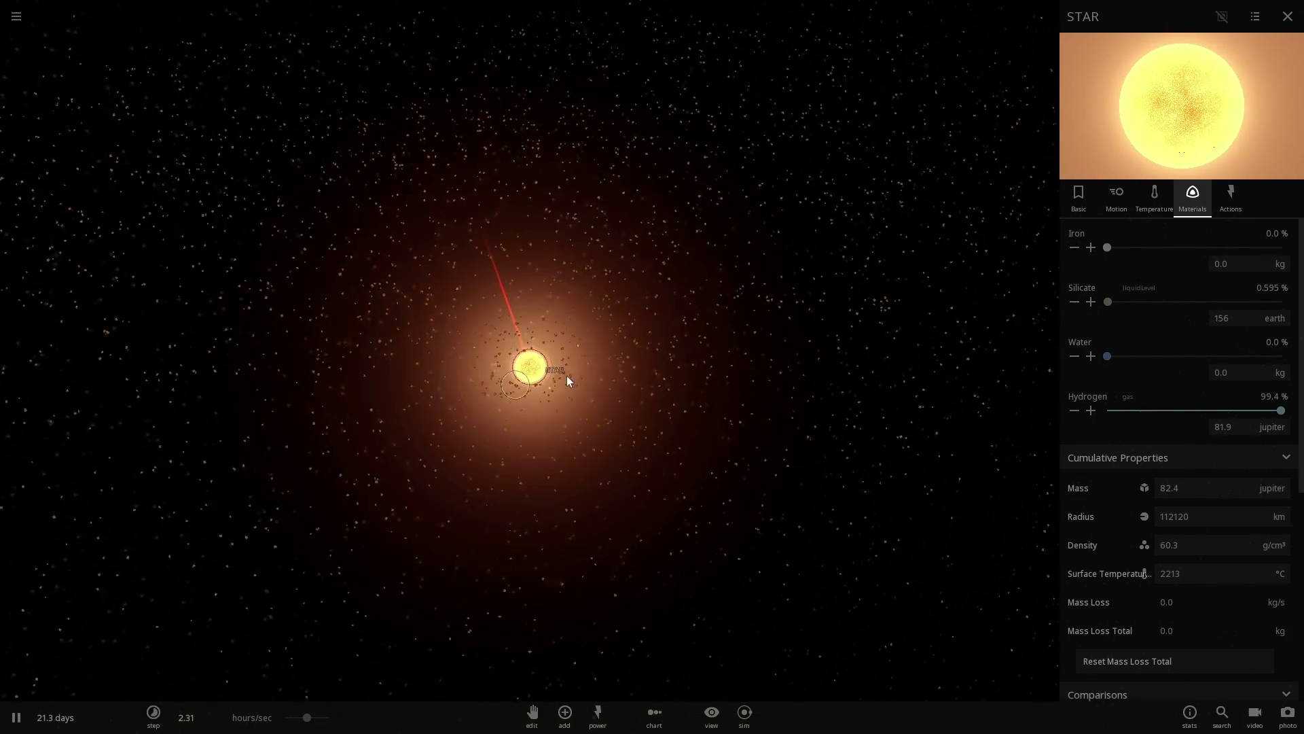
pyautogui.scroll(-3, 568, 379)
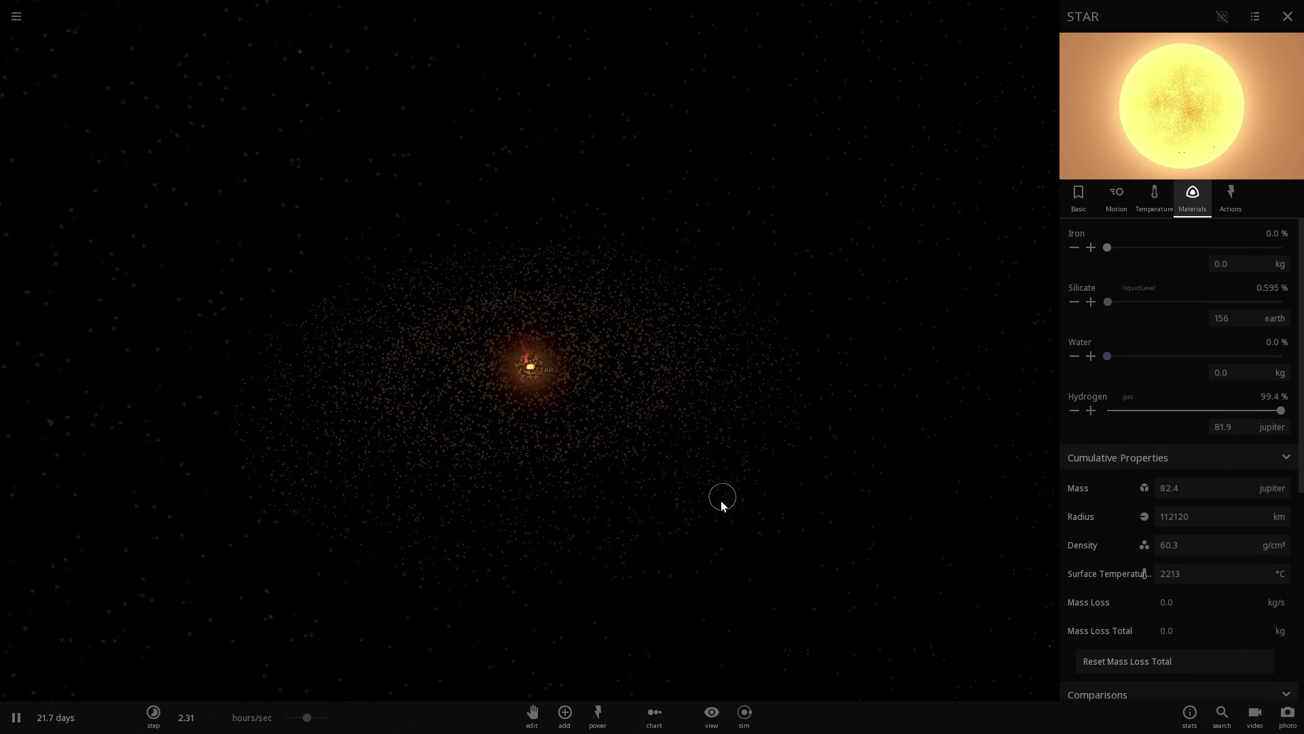
pyautogui.scroll(3, 722, 504)
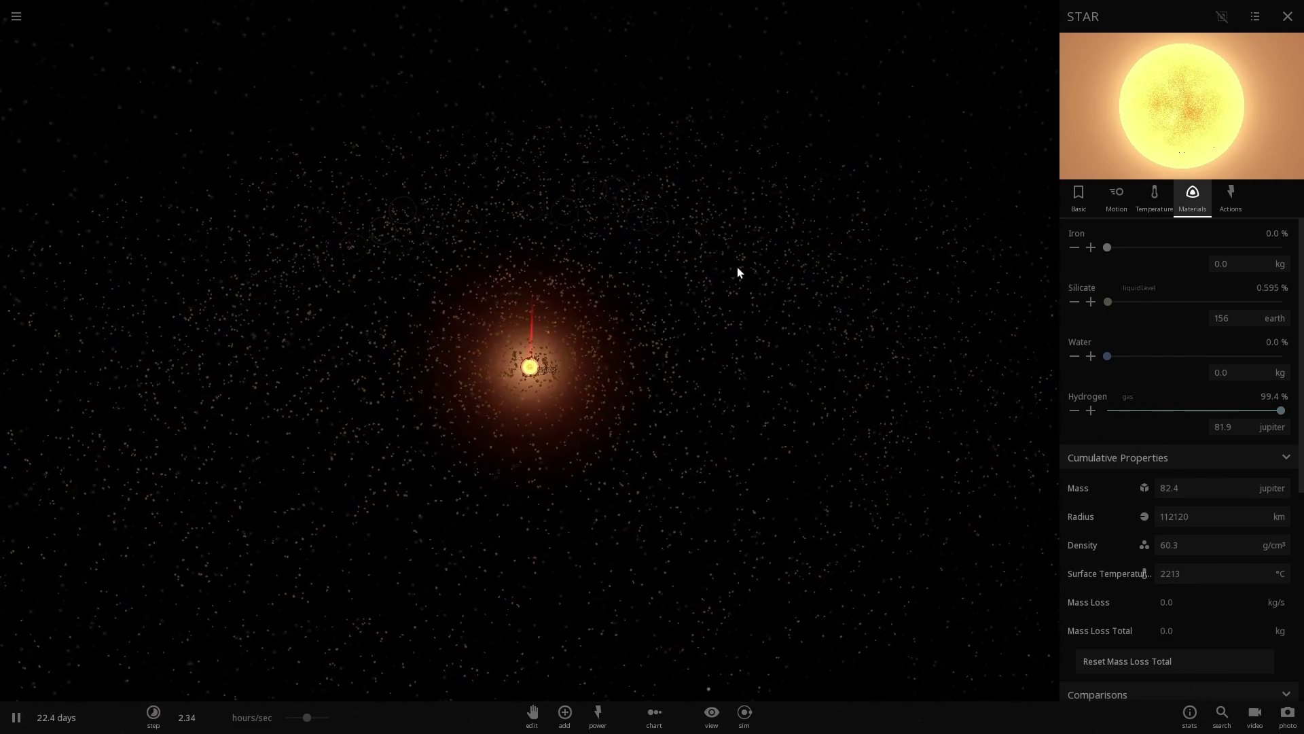
pyautogui.scroll(3, 608, 543)
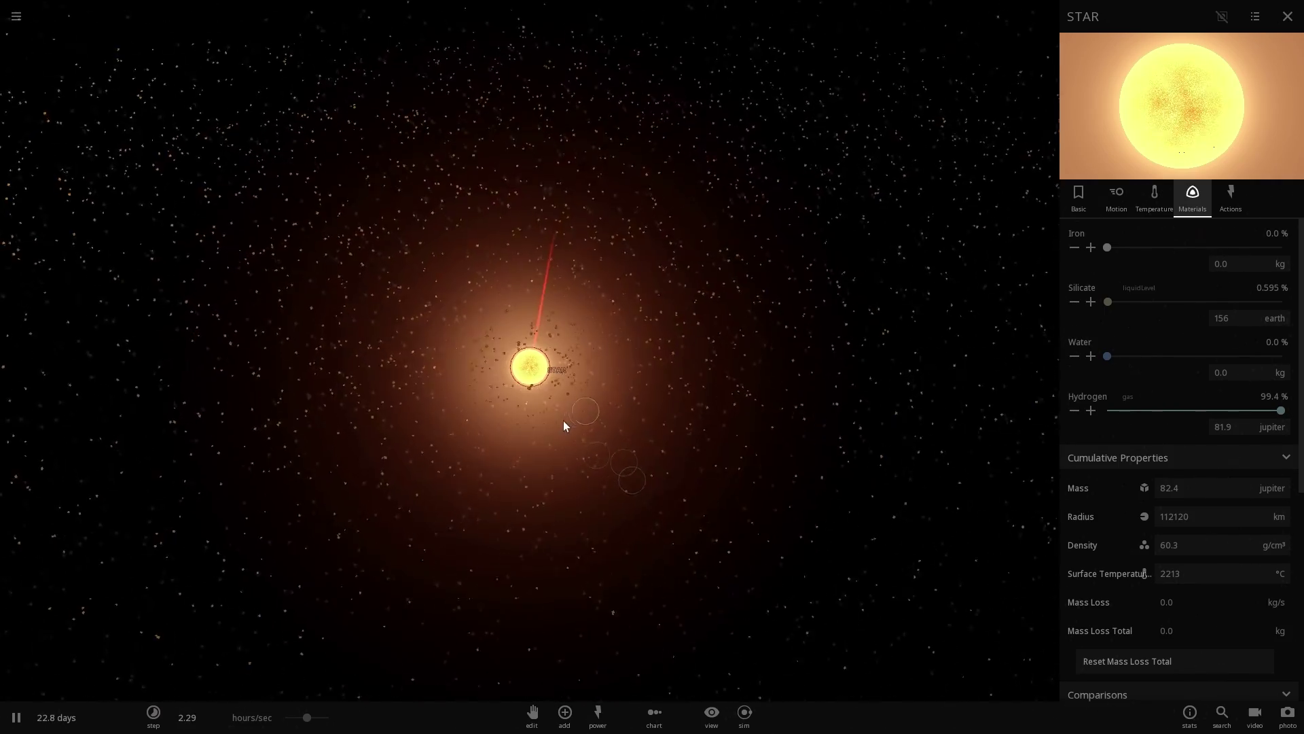
pyautogui.scroll(4, 564, 425)
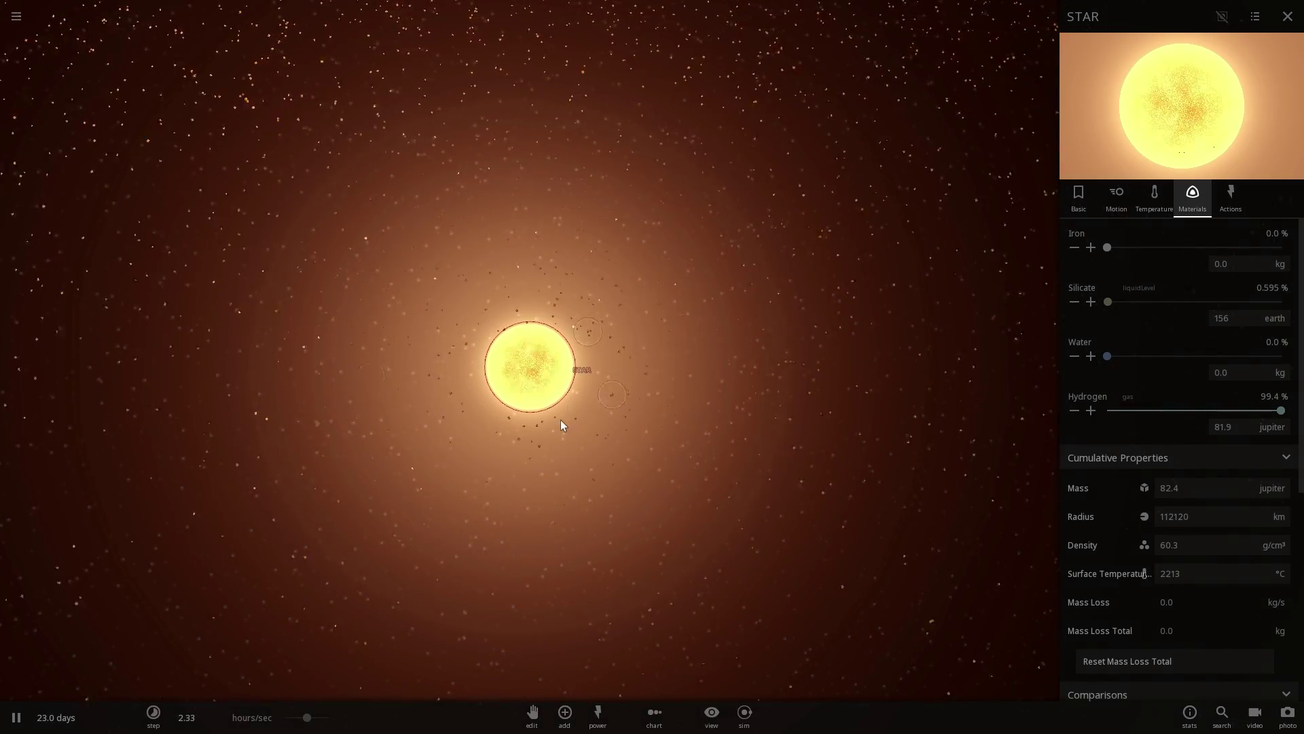
pyautogui.scroll(-2, 561, 421)
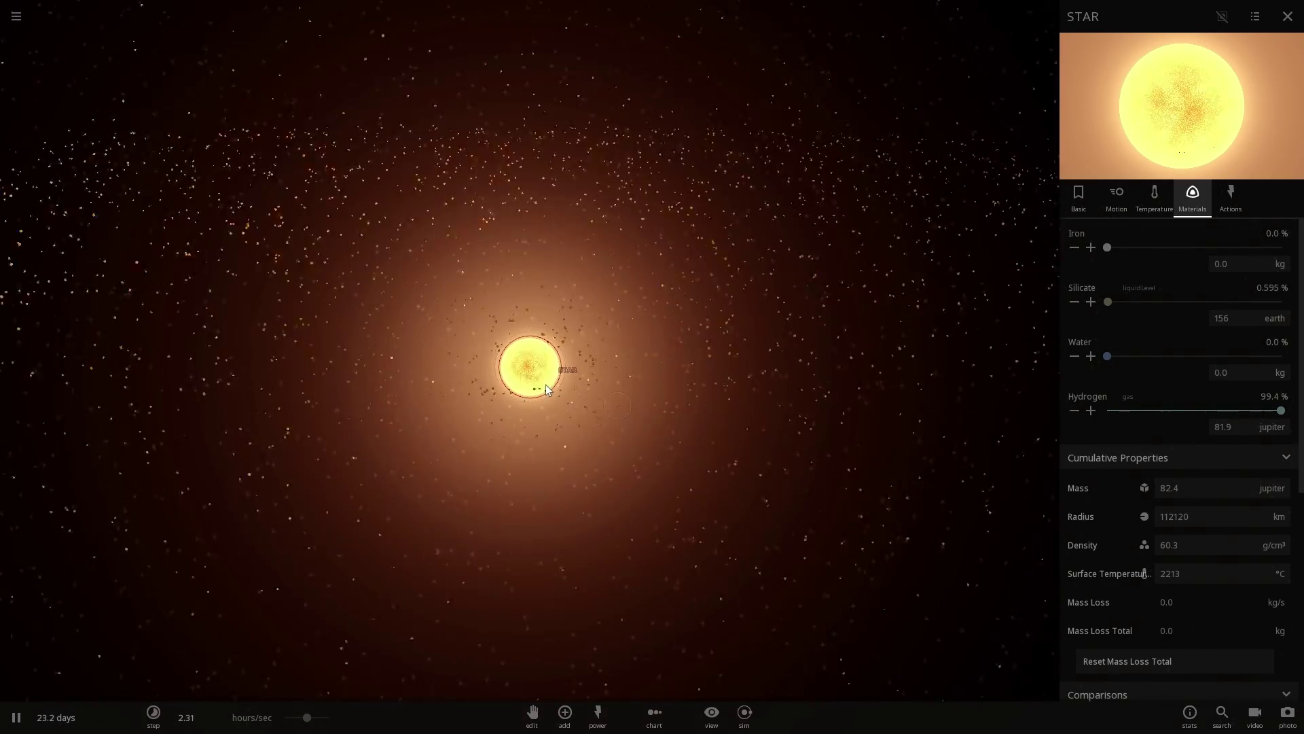
pyautogui.moveTo(547, 384); pyautogui.dragTo(608, 426)
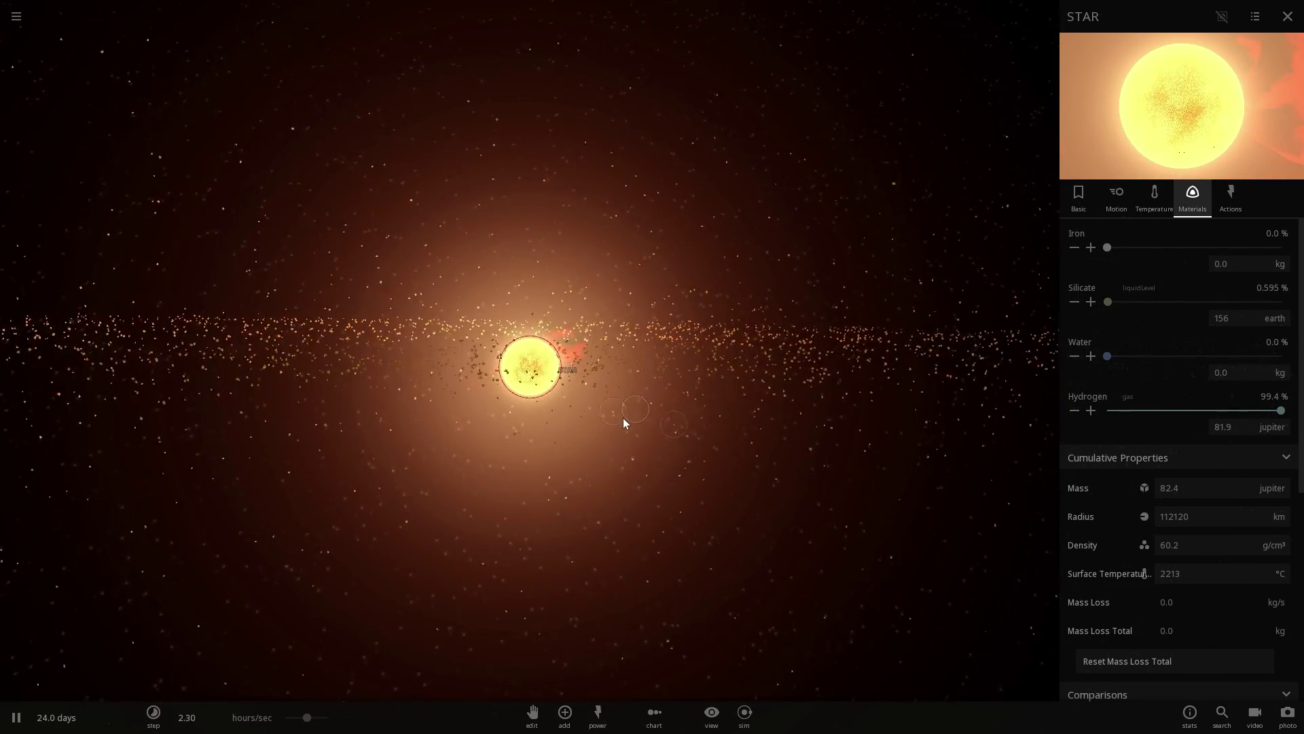
pyautogui.scroll(3, 581, 388)
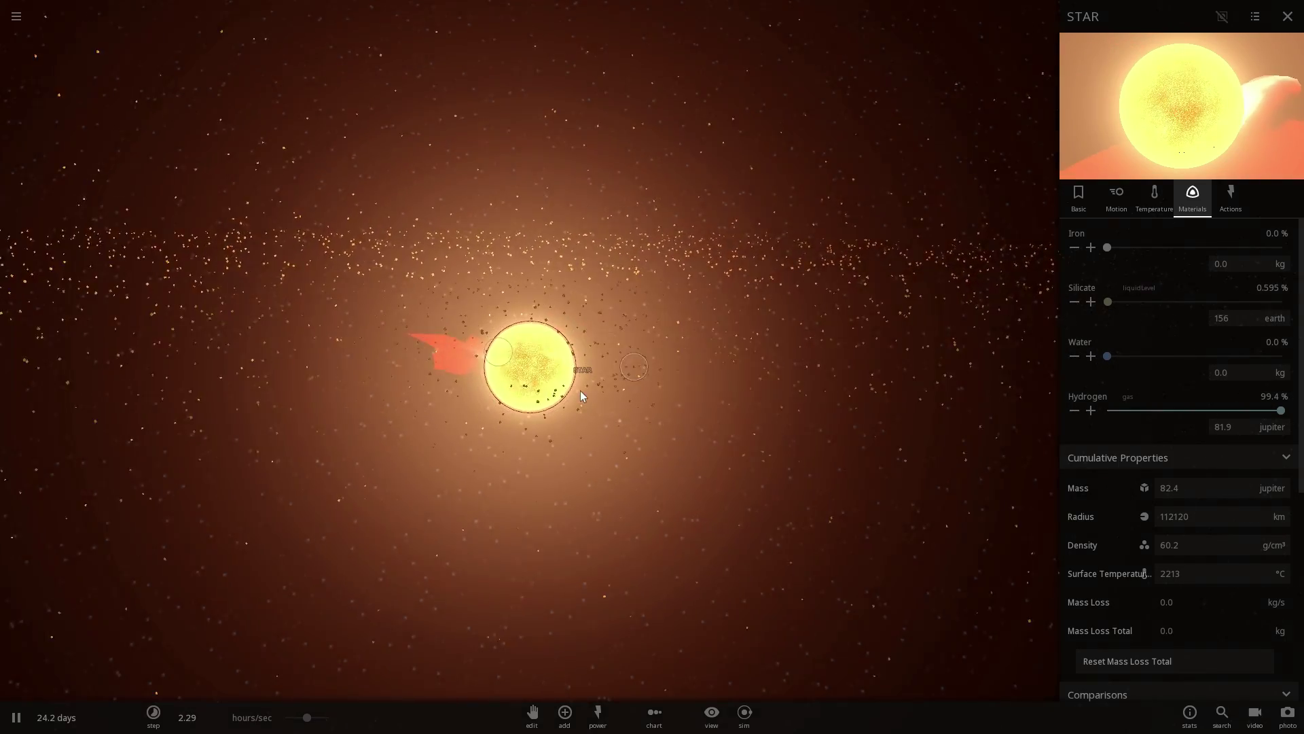
# Open the existing simulation of the solar system
pyautogui.click(17, 15)
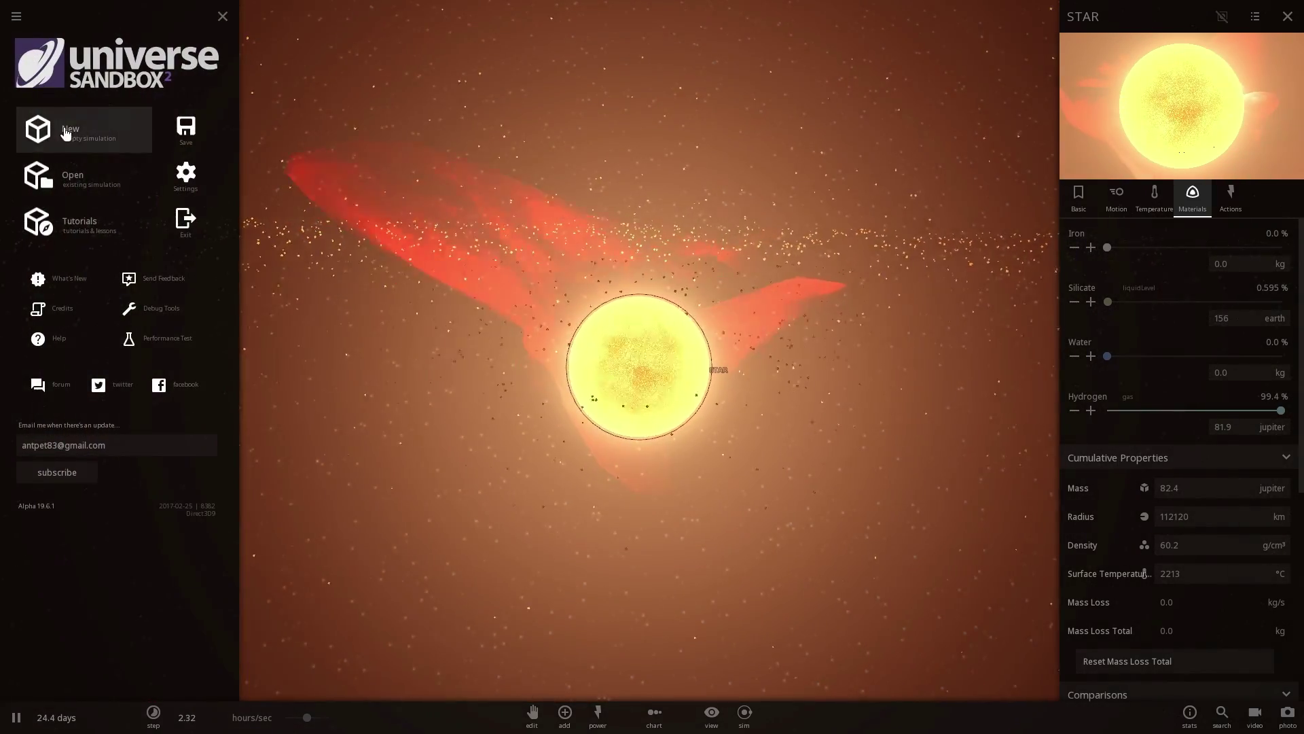
pyautogui.click(75, 180)
pyautogui.click(77, 185)
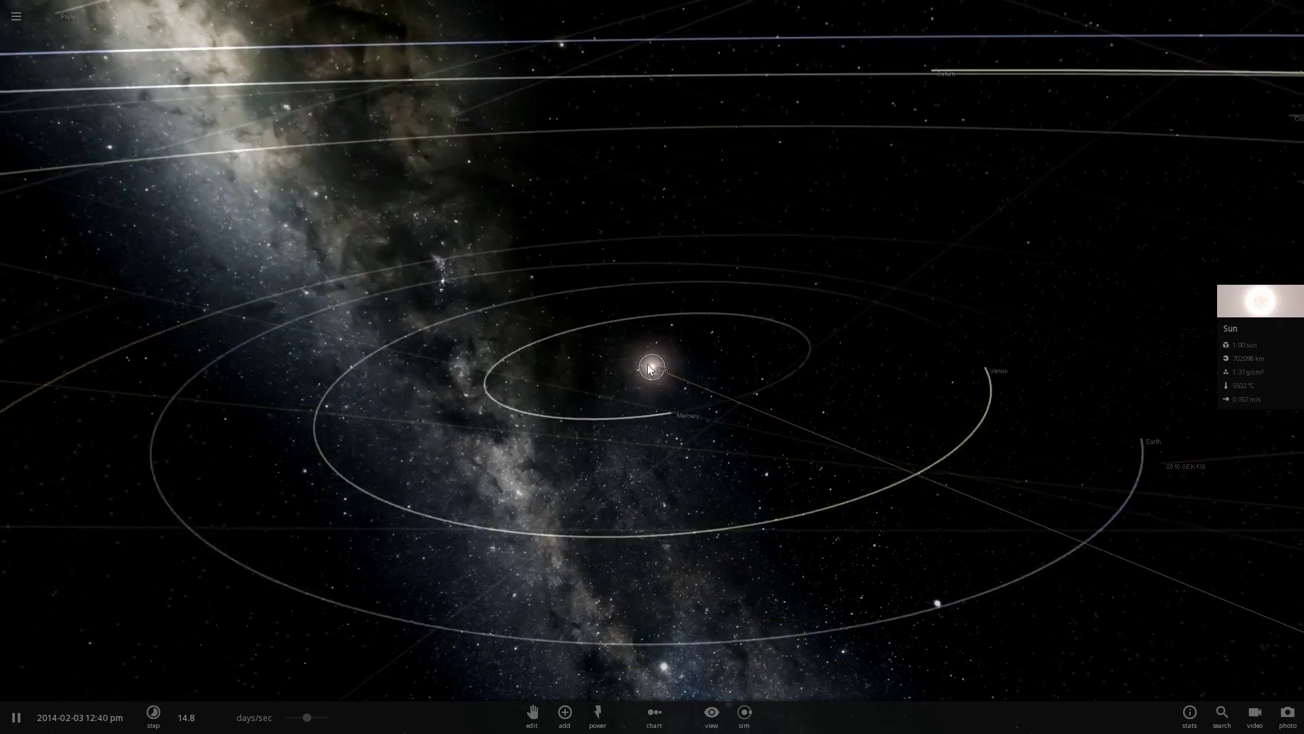
# Focus on the Sun, bring up its material composition, and examine its surface up close from several angles
pyautogui.doubleClick(650, 369)
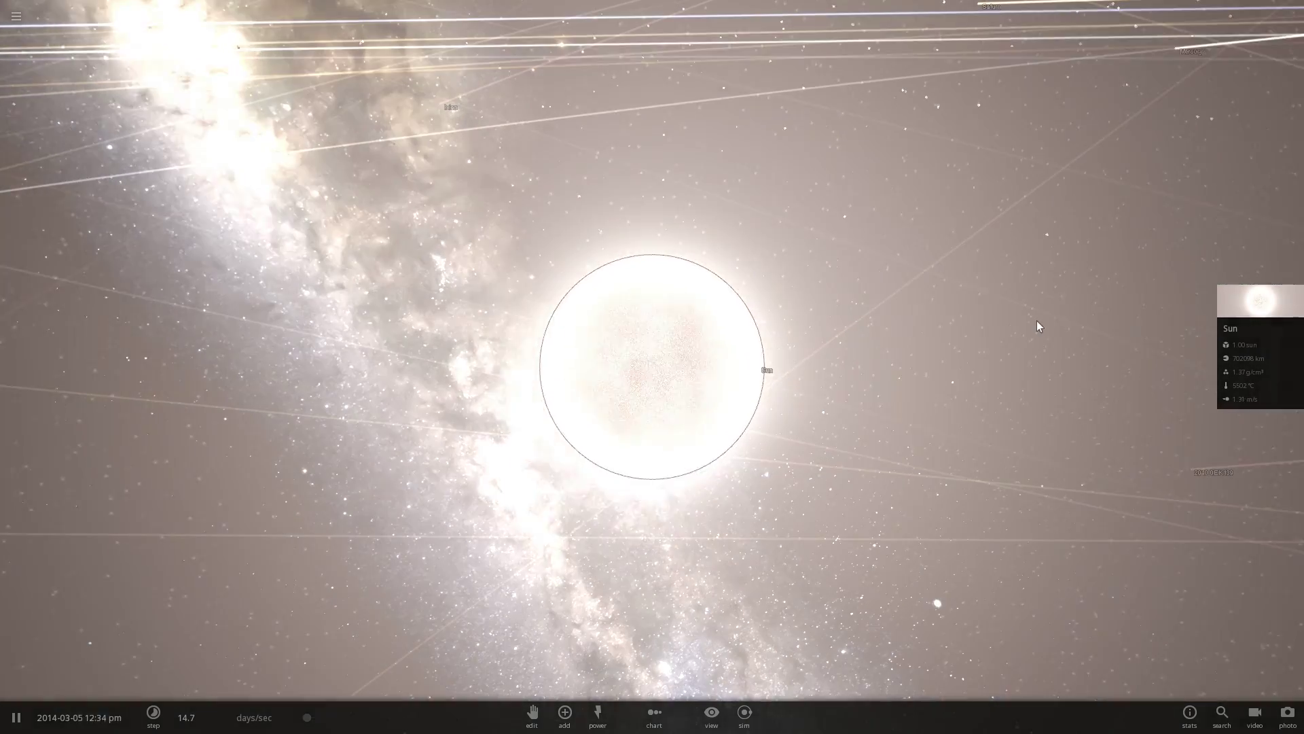
pyautogui.click(1248, 301)
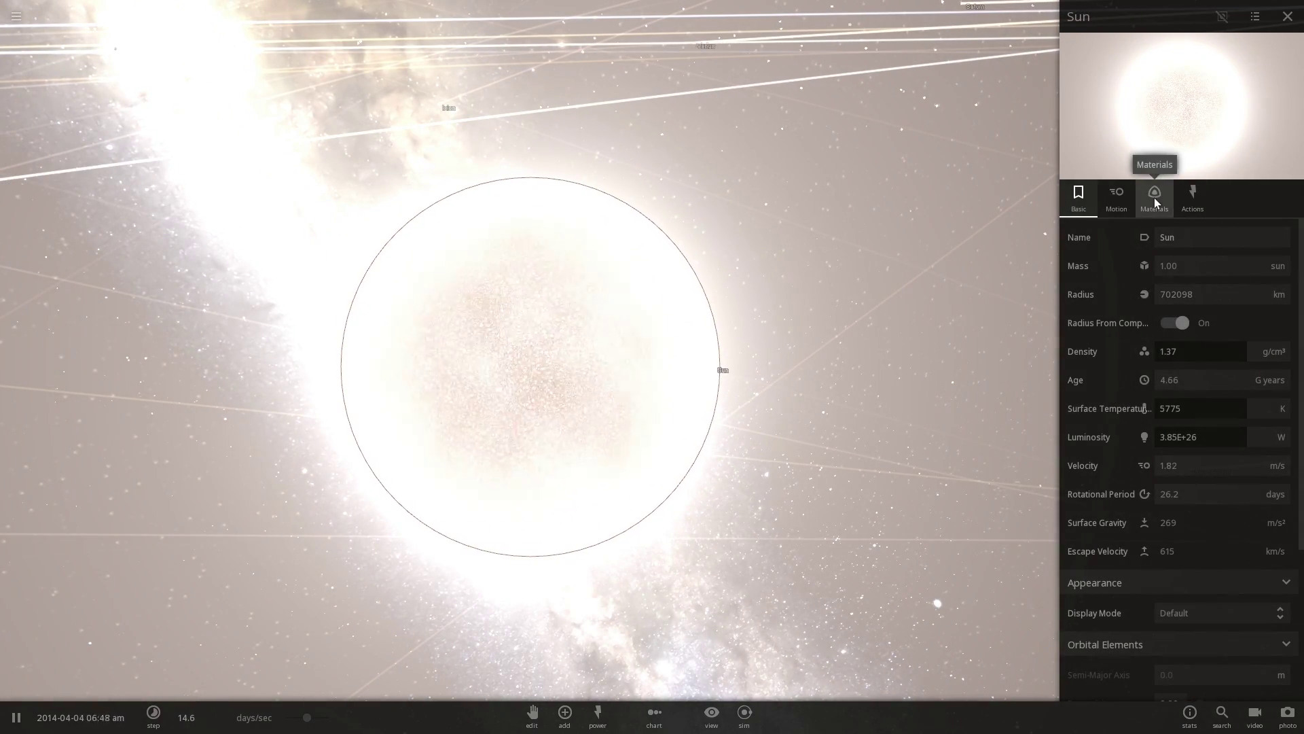
pyautogui.click(1155, 197)
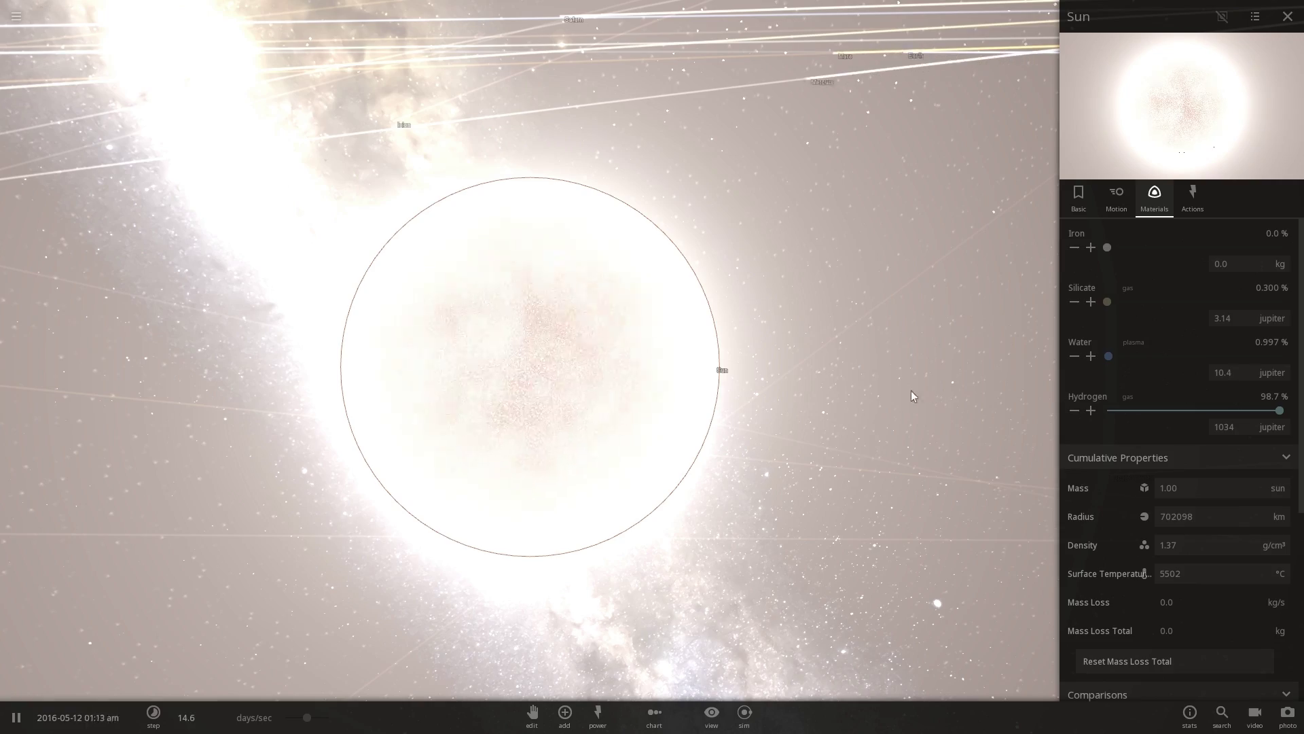
pyautogui.moveTo(853, 395); pyautogui.dragTo(958, 390)
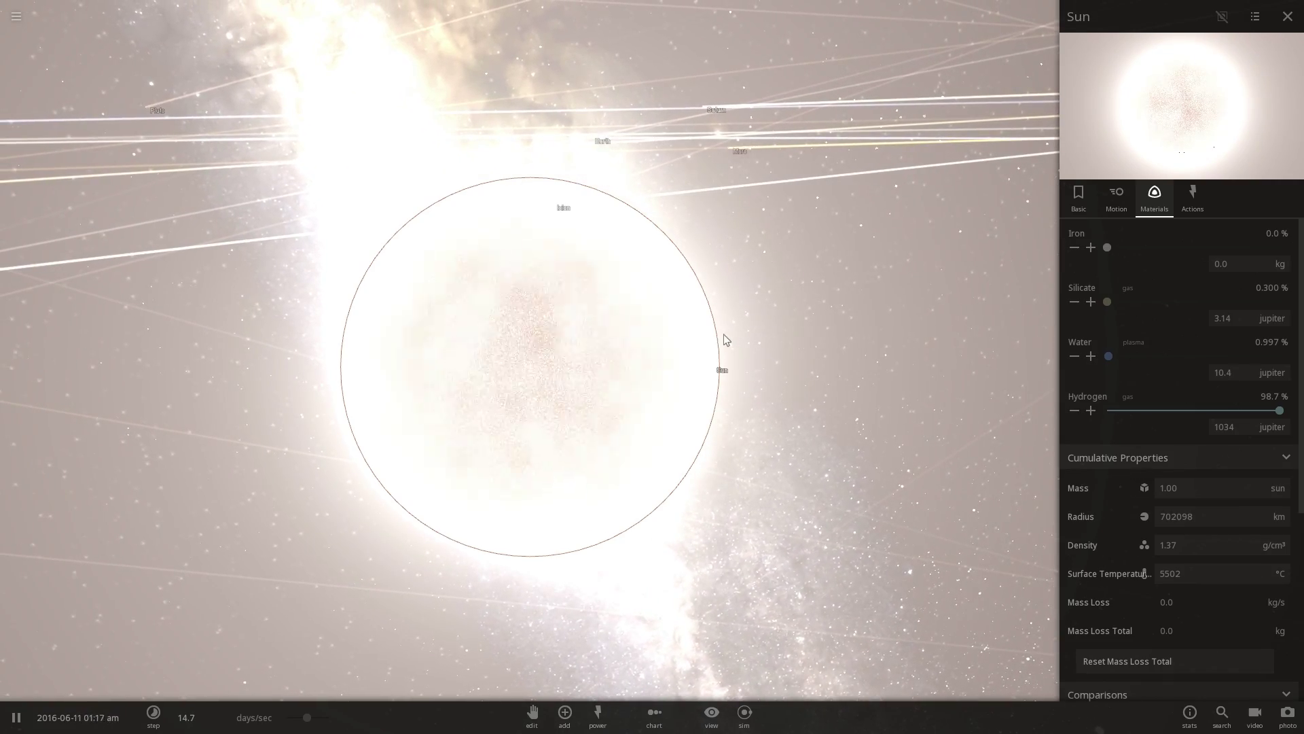
pyautogui.moveTo(737, 296); pyautogui.dragTo(682, 314)
pyautogui.scroll(3, 704, 345)
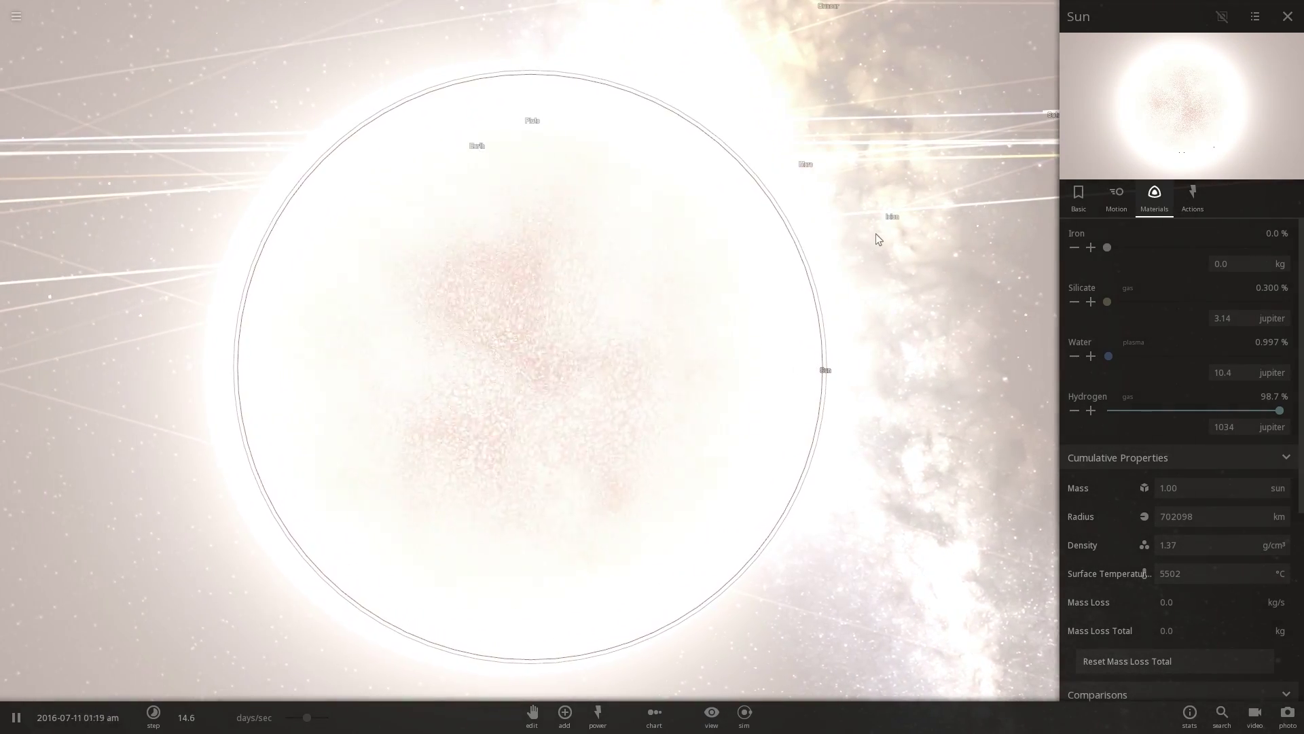
pyautogui.moveTo(875, 234); pyautogui.dragTo(714, 245)
pyautogui.scroll(-5, 714, 245)
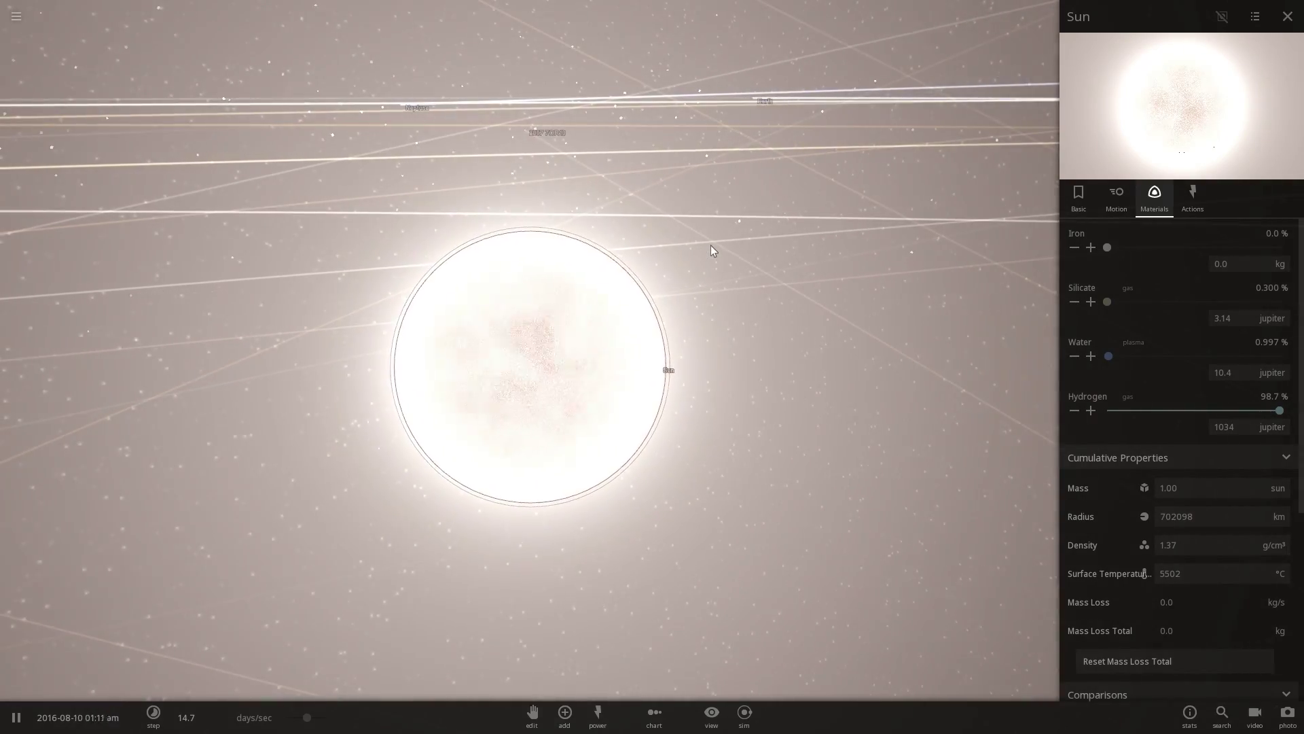
# Examine the planetary orbits around the Sun, from Mercury out to Neptune and Pluto
pyautogui.scroll(-5, 766, 307)
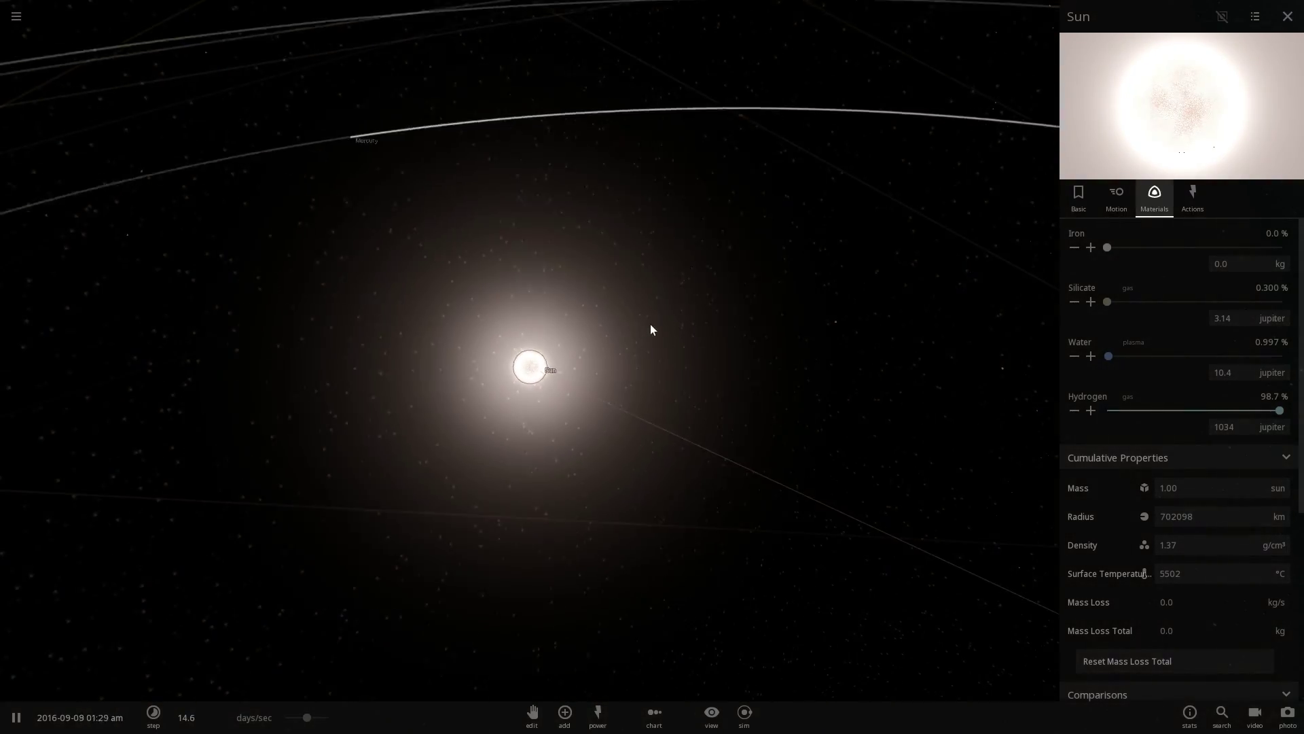
pyautogui.scroll(-10, 648, 329)
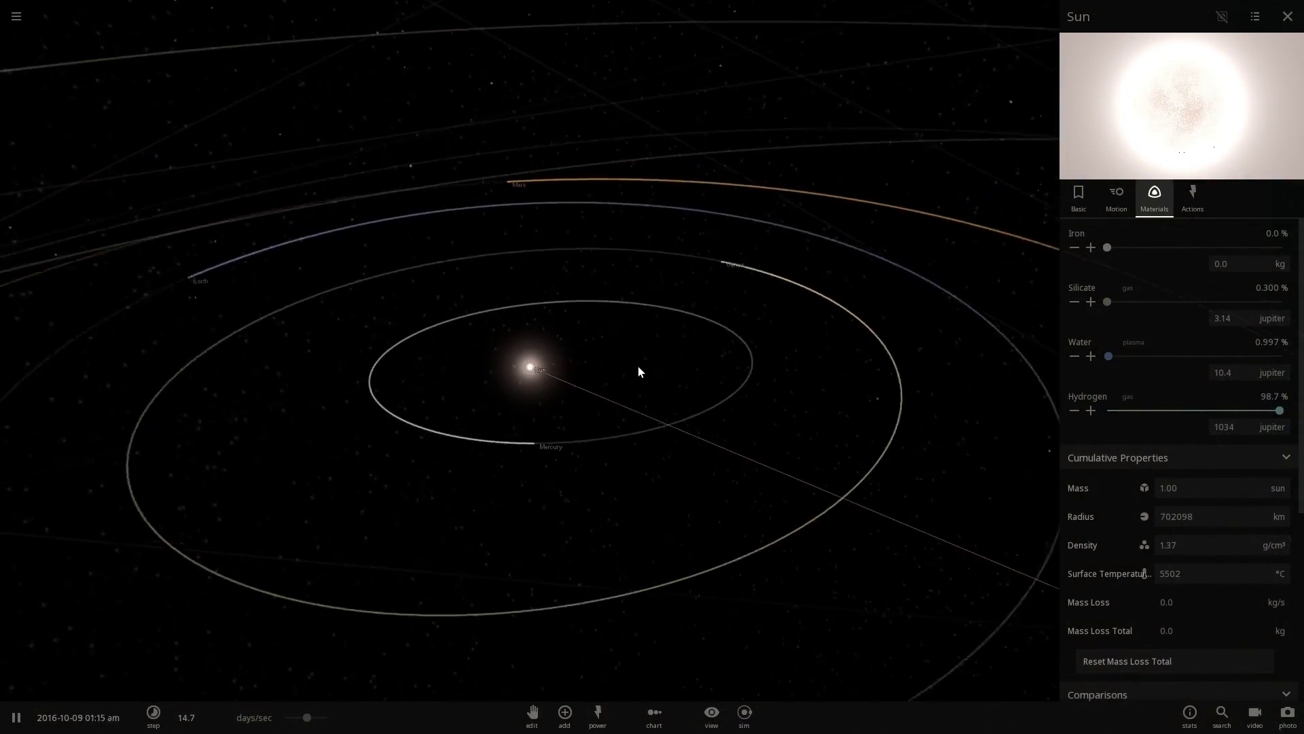
pyautogui.scroll(-10, 638, 366)
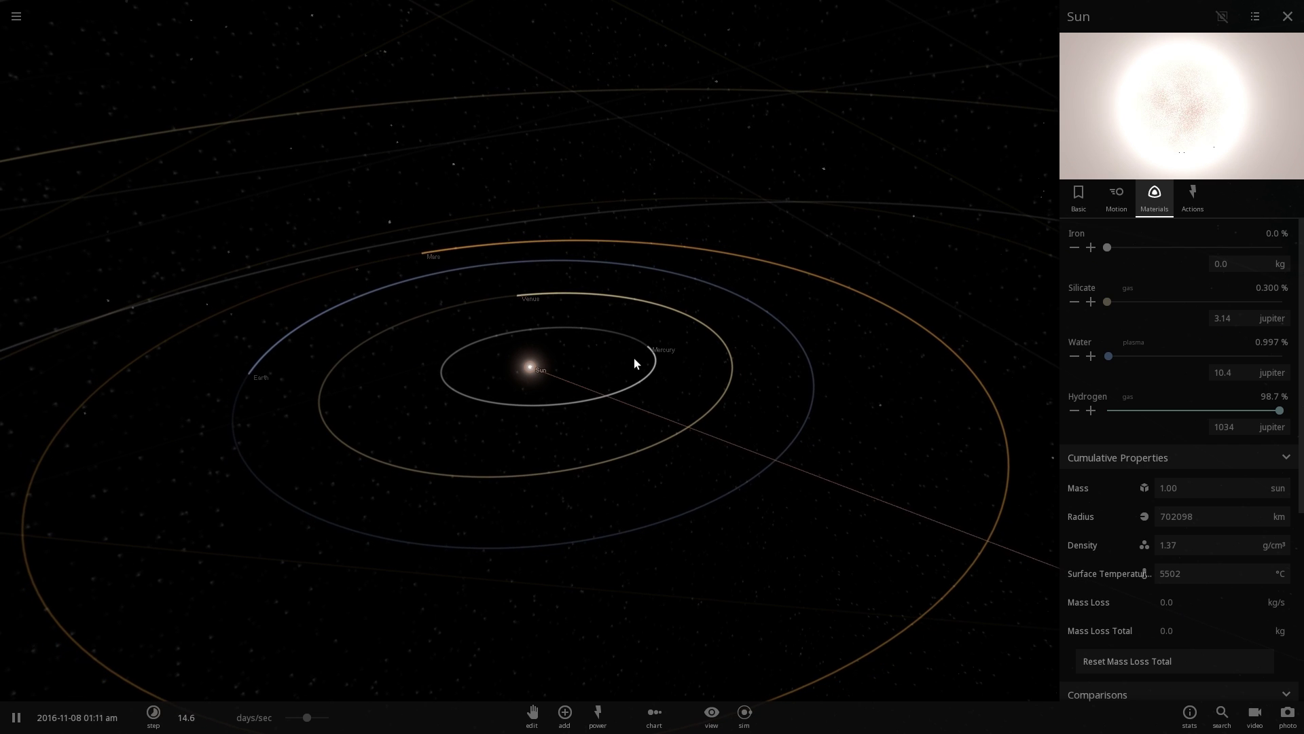
pyautogui.scroll(-8, 590, 364)
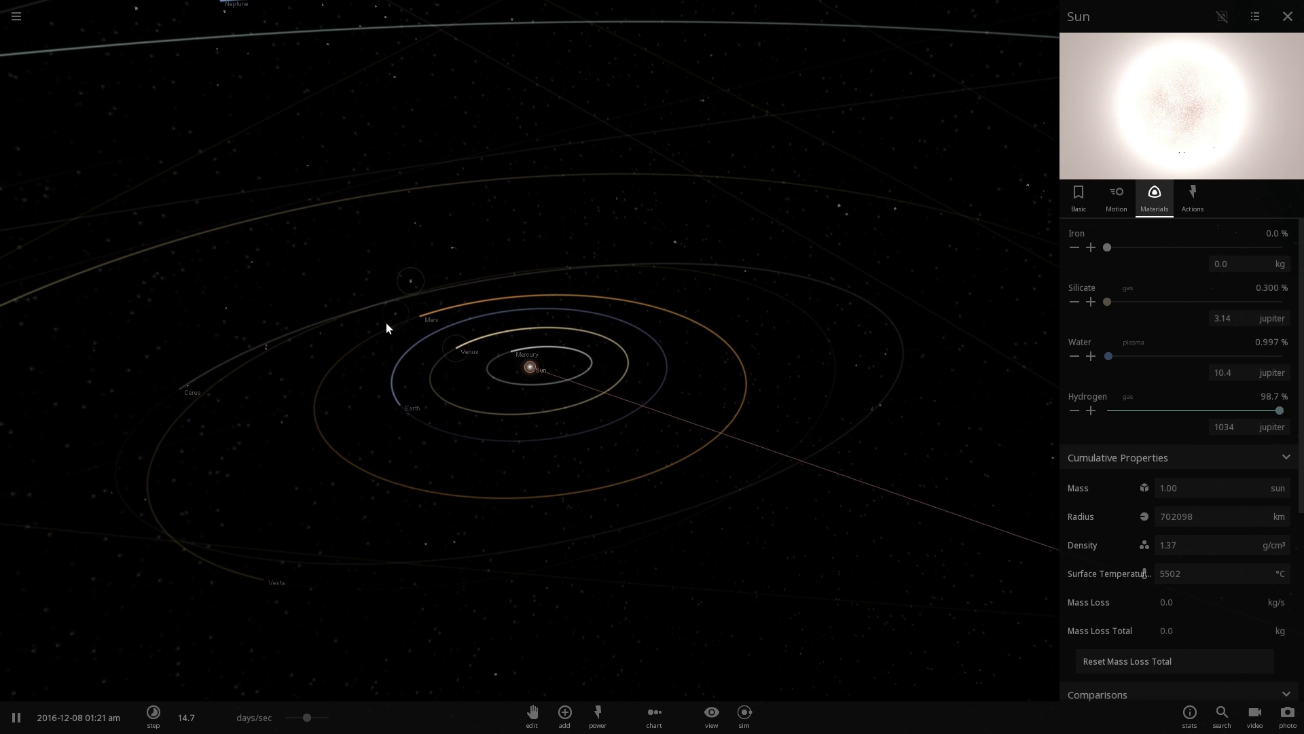
pyautogui.scroll(-10, 435, 395)
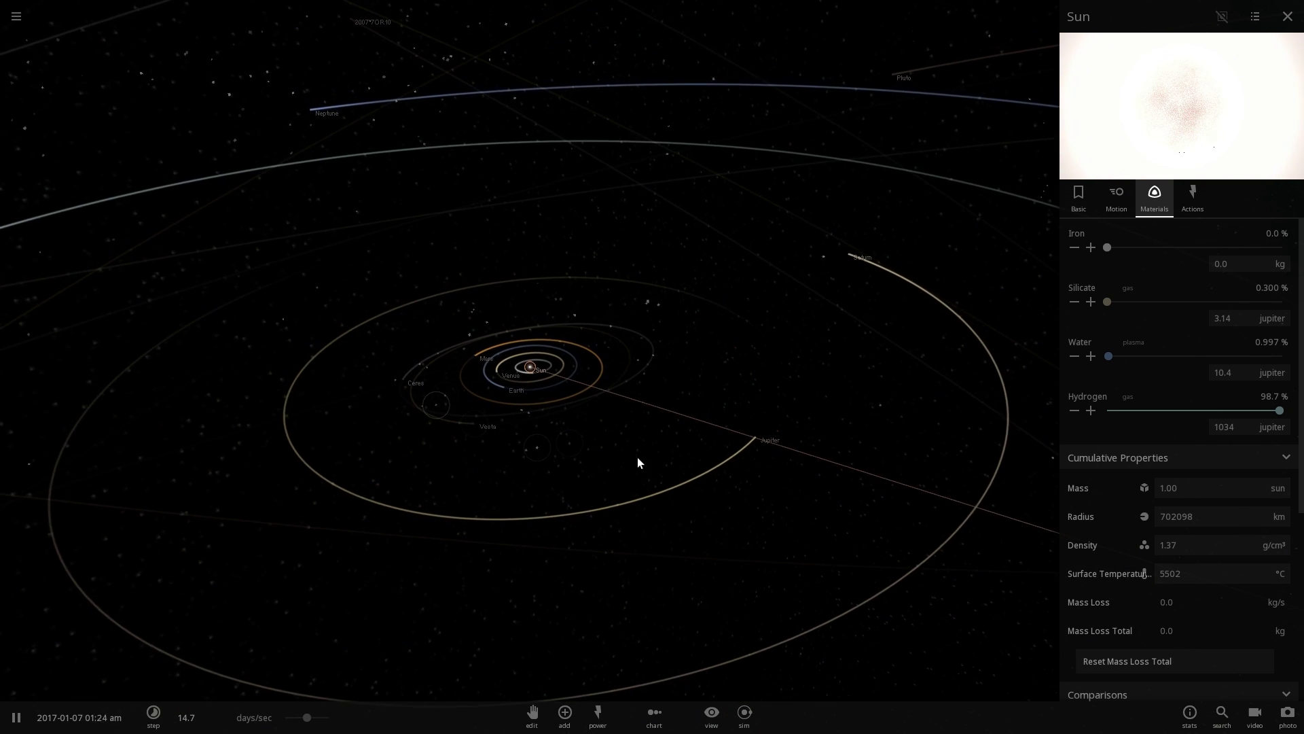
pyautogui.moveTo(636, 458); pyautogui.dragTo(317, 117)
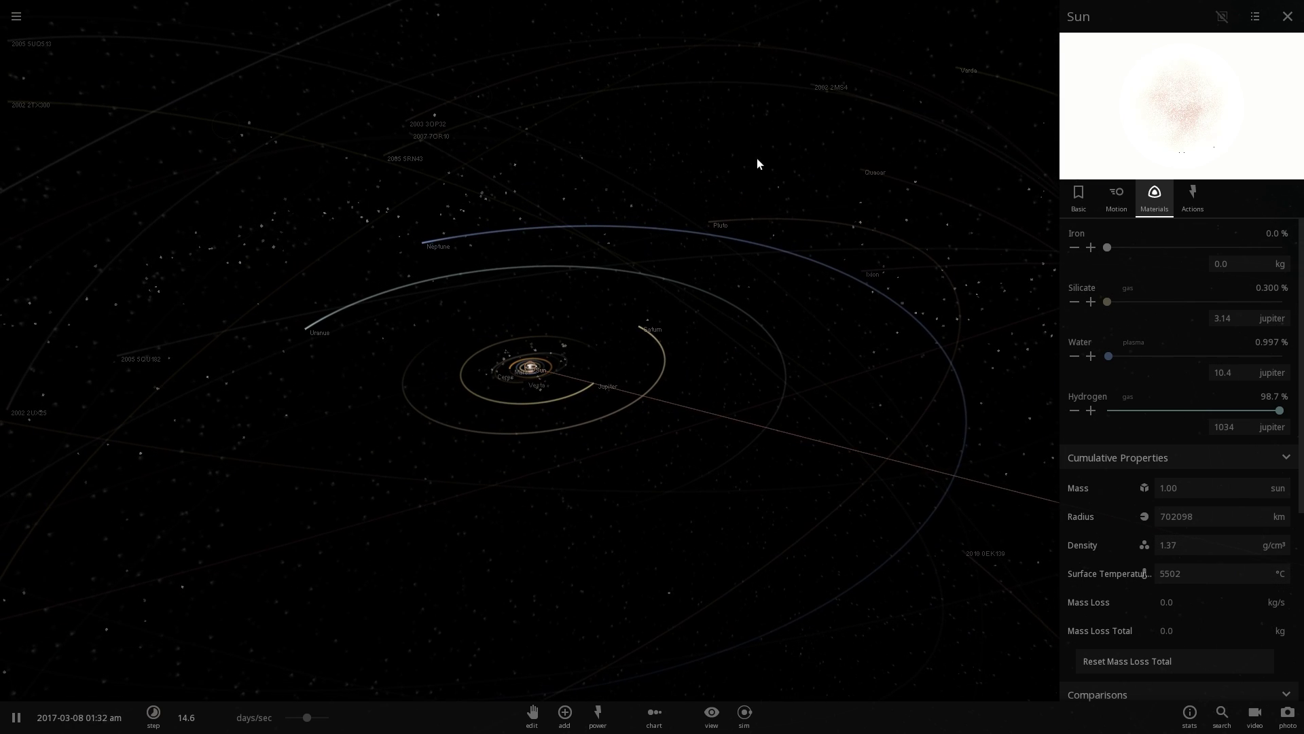
pyautogui.moveTo(757, 163); pyautogui.dragTo(635, 263)
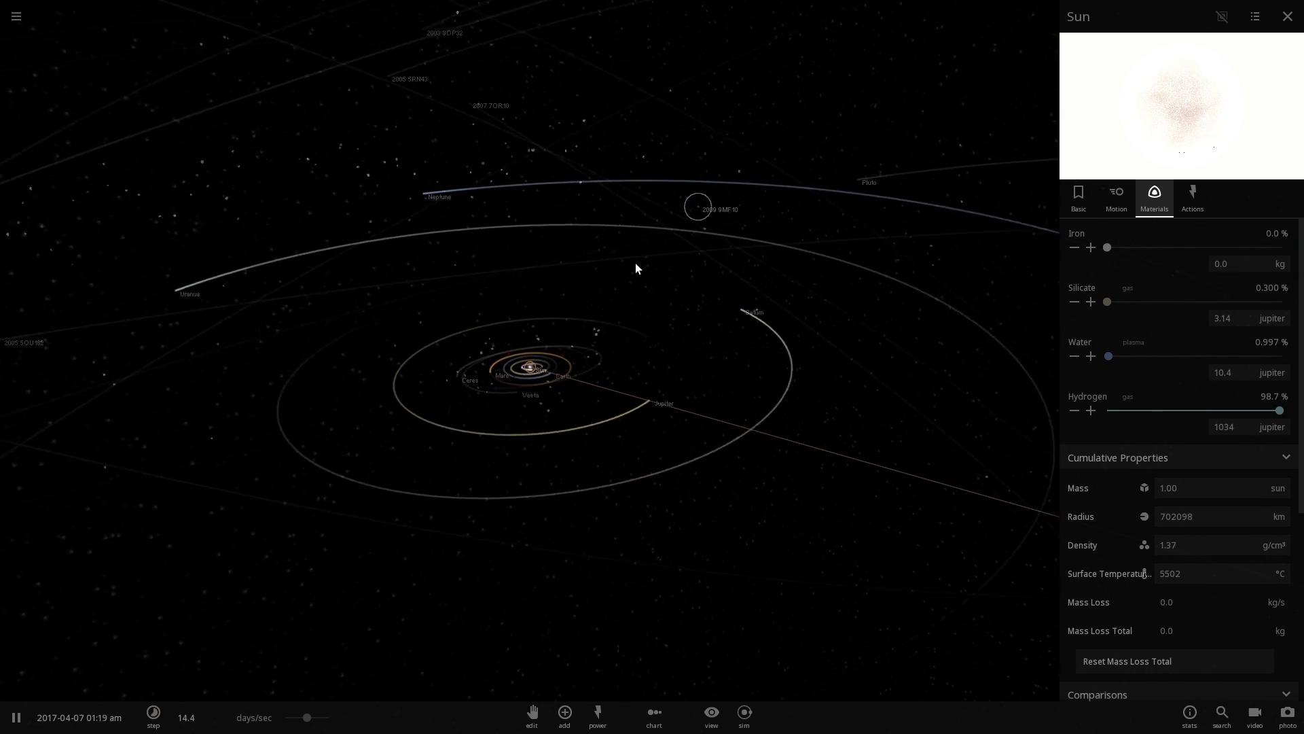
pyautogui.scroll(5, 636, 263)
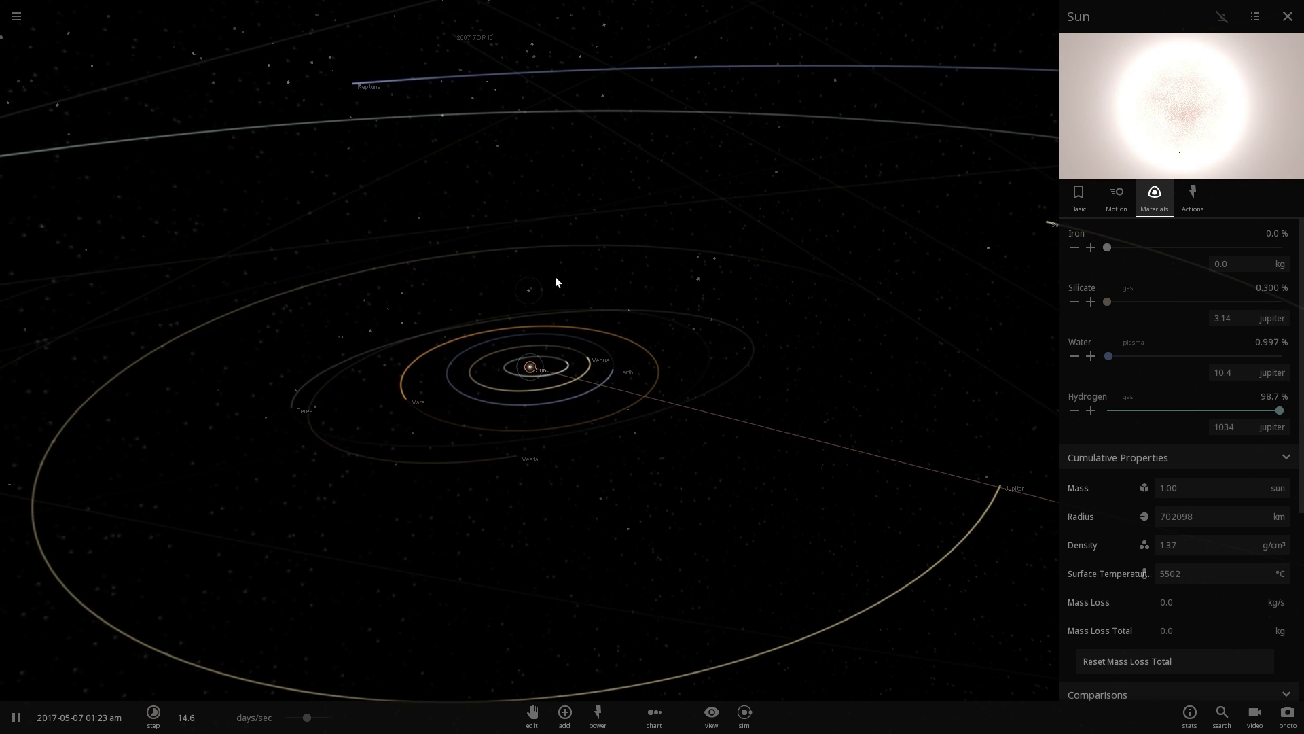
pyautogui.scroll(-5, 556, 282)
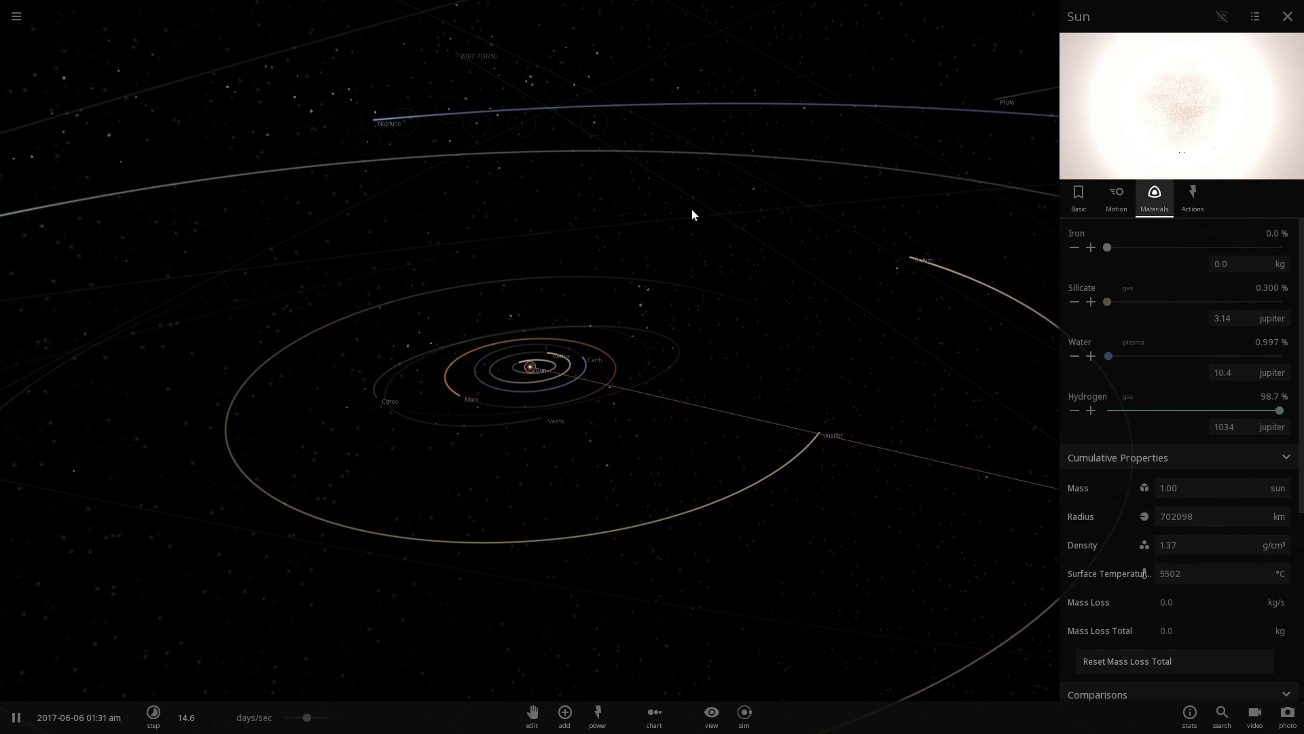
pyautogui.scroll(5, 547, 381)
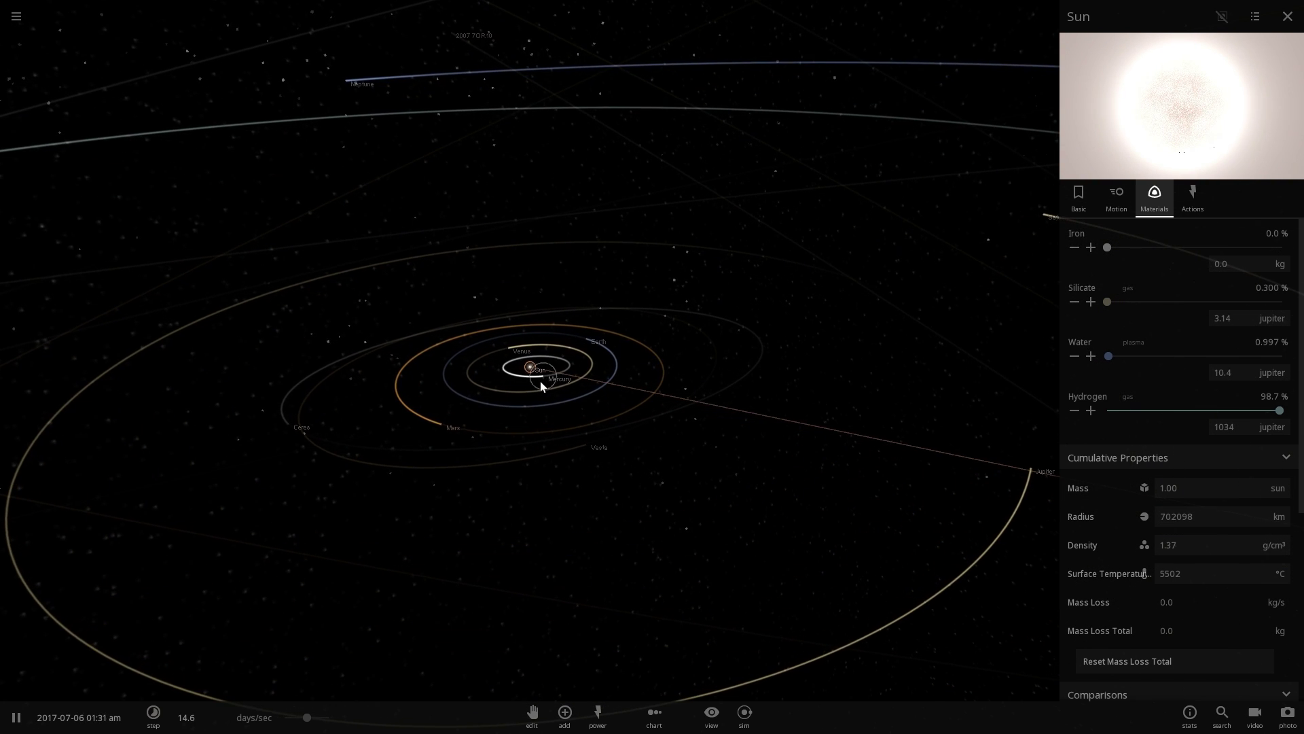
pyautogui.scroll(-4, 541, 384)
# Inspect Jupiter's material composition and its orbit, and return to the Sun's material composition
pyautogui.click(846, 413)
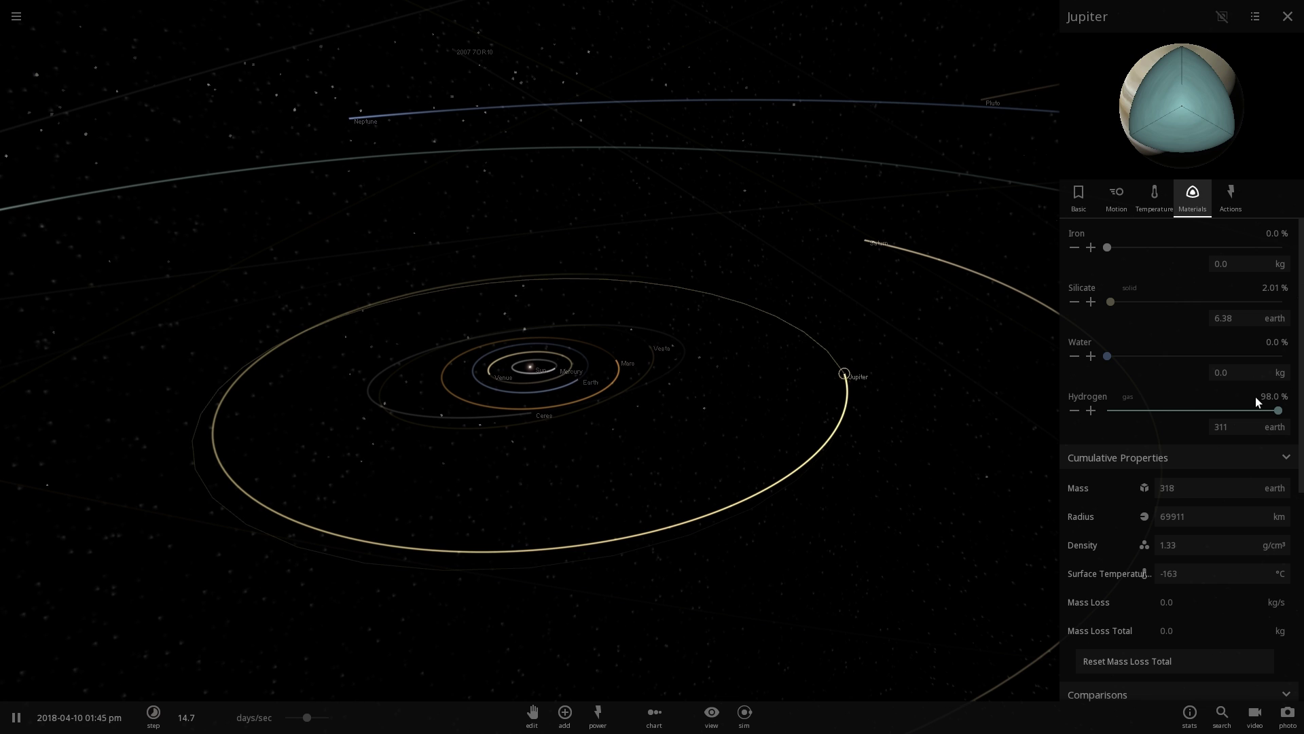
pyautogui.scroll(-5, 661, 398)
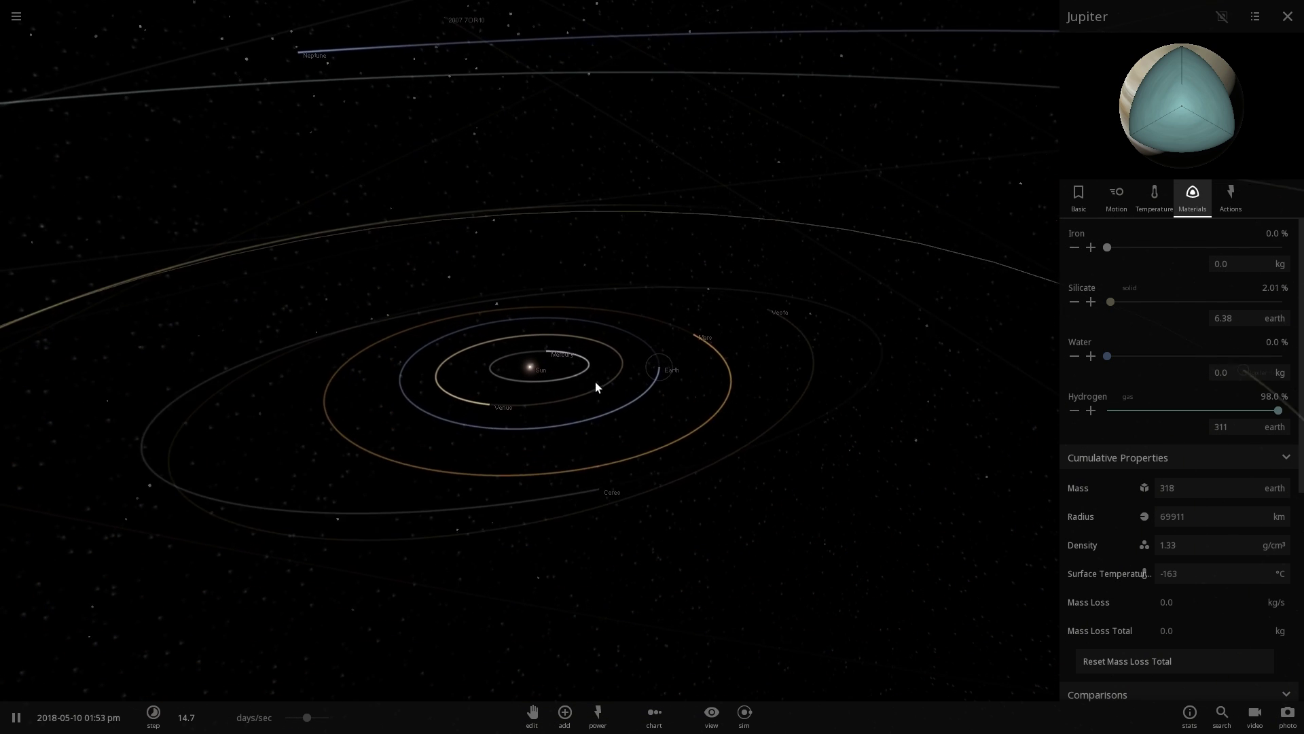
pyautogui.scroll(5, 595, 383)
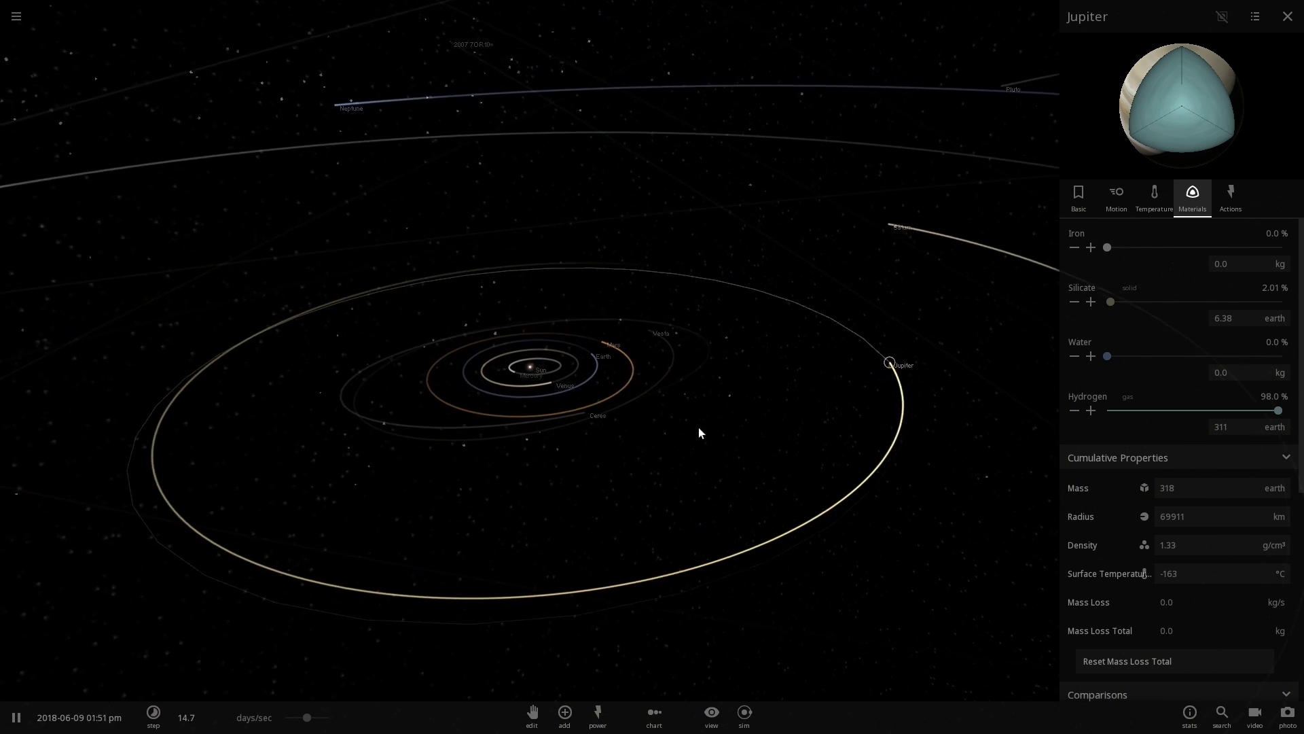
pyautogui.scroll(-3, 612, 387)
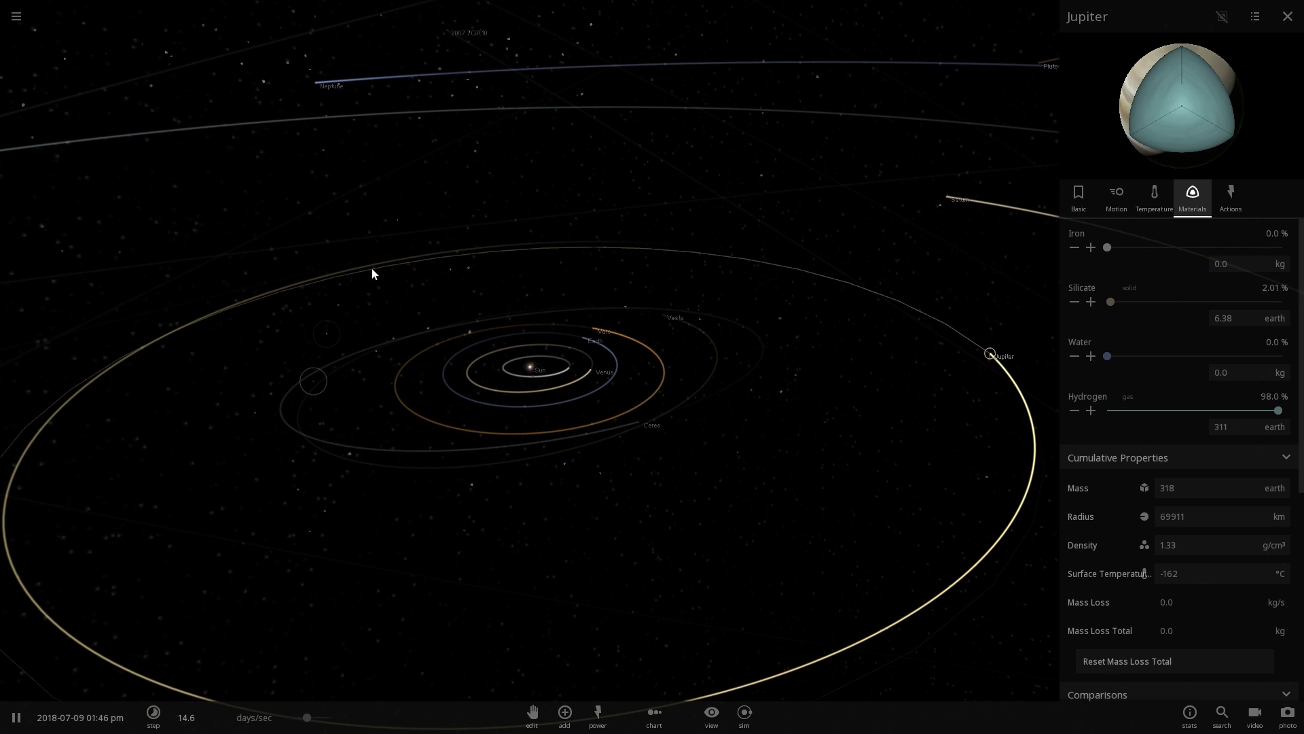
pyautogui.click(538, 366)
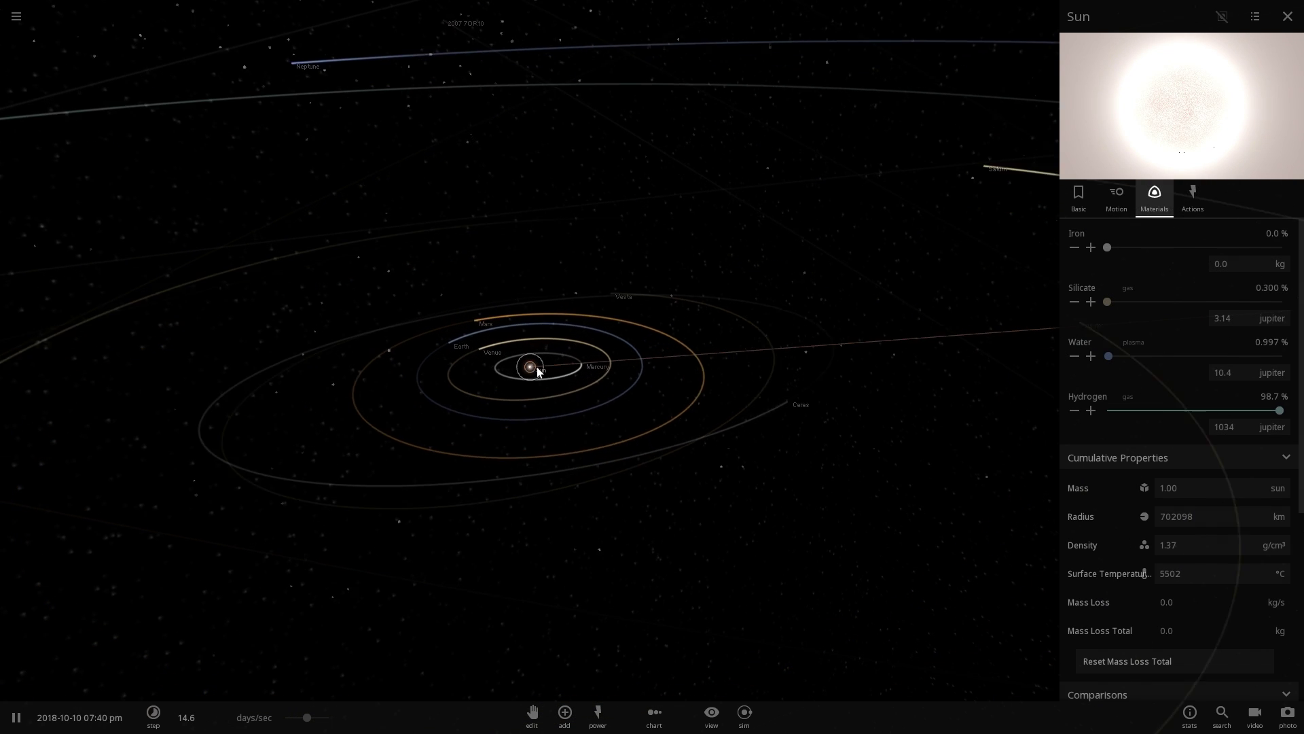
# Examine the orbits around the Sun, from Mercury's path out to Neptune's, from several angles and distances
pyautogui.scroll(5, 537, 367)
pyautogui.moveTo(586, 364); pyautogui.dragTo(403, 221)
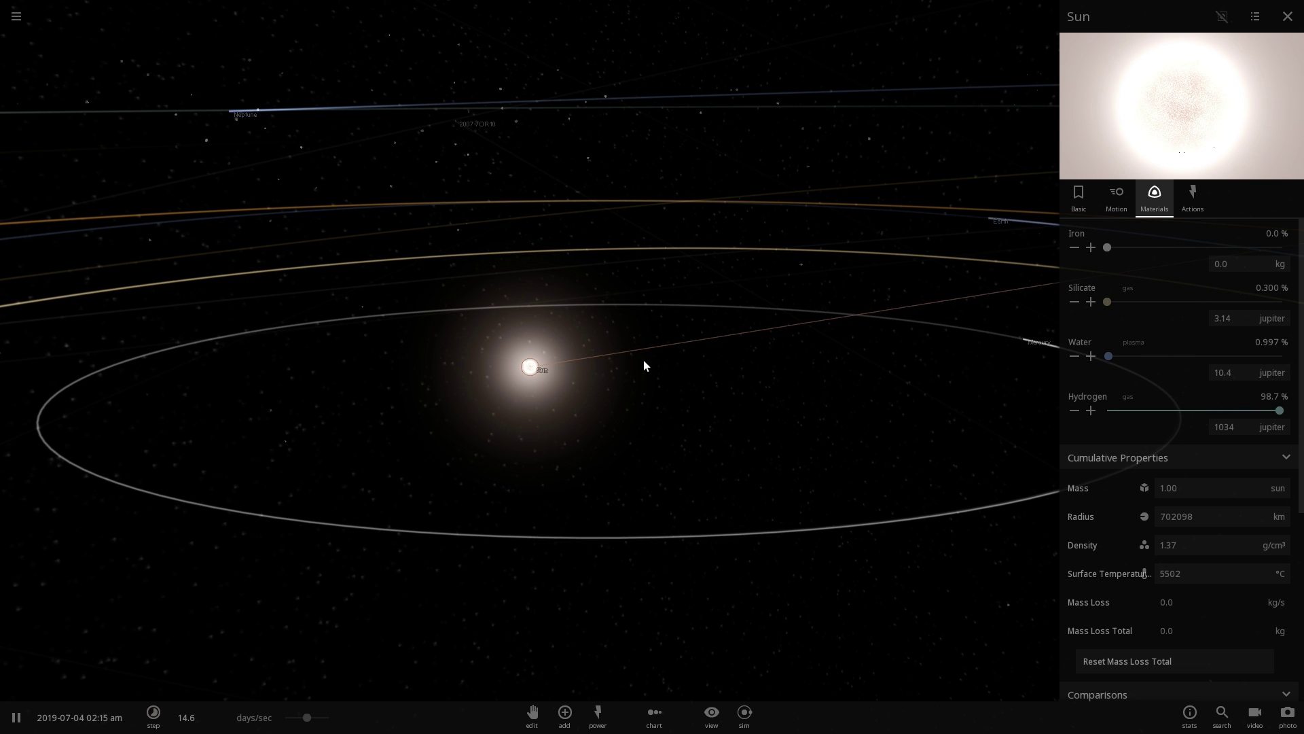
pyautogui.scroll(2, 644, 361)
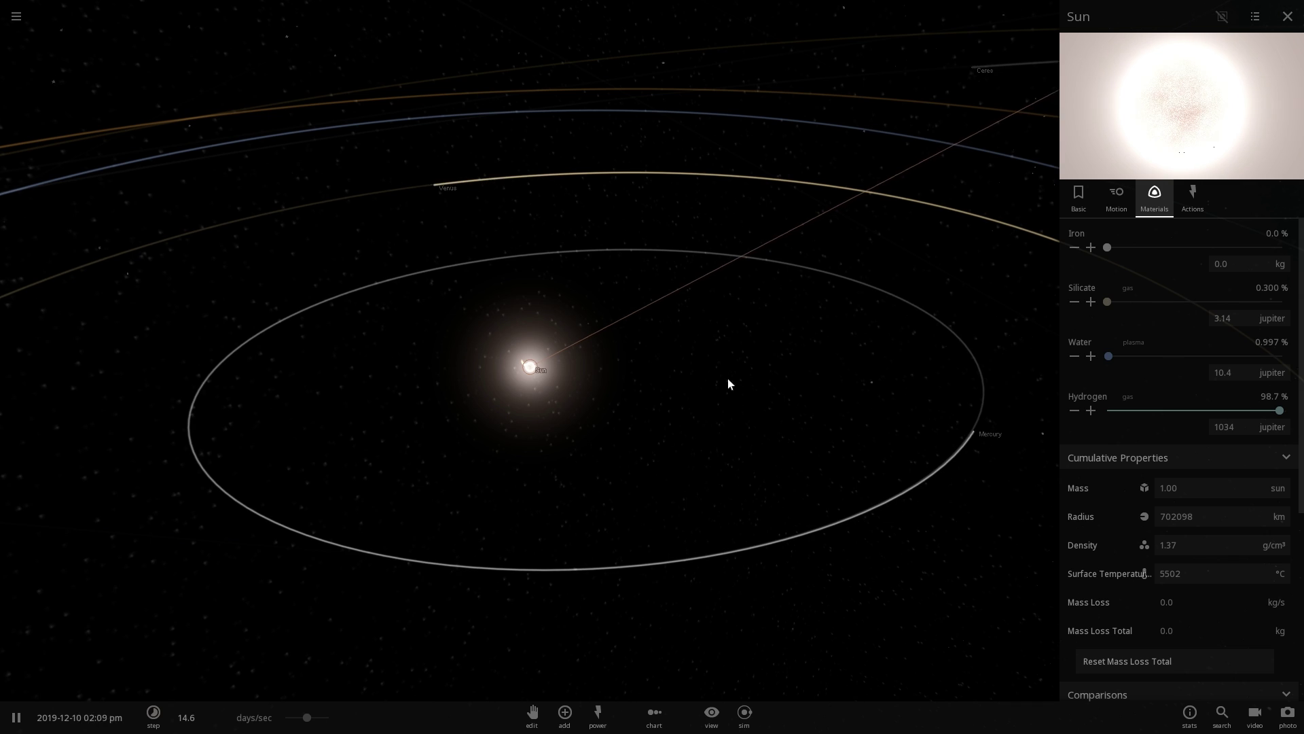
pyautogui.scroll(-10, 588, 424)
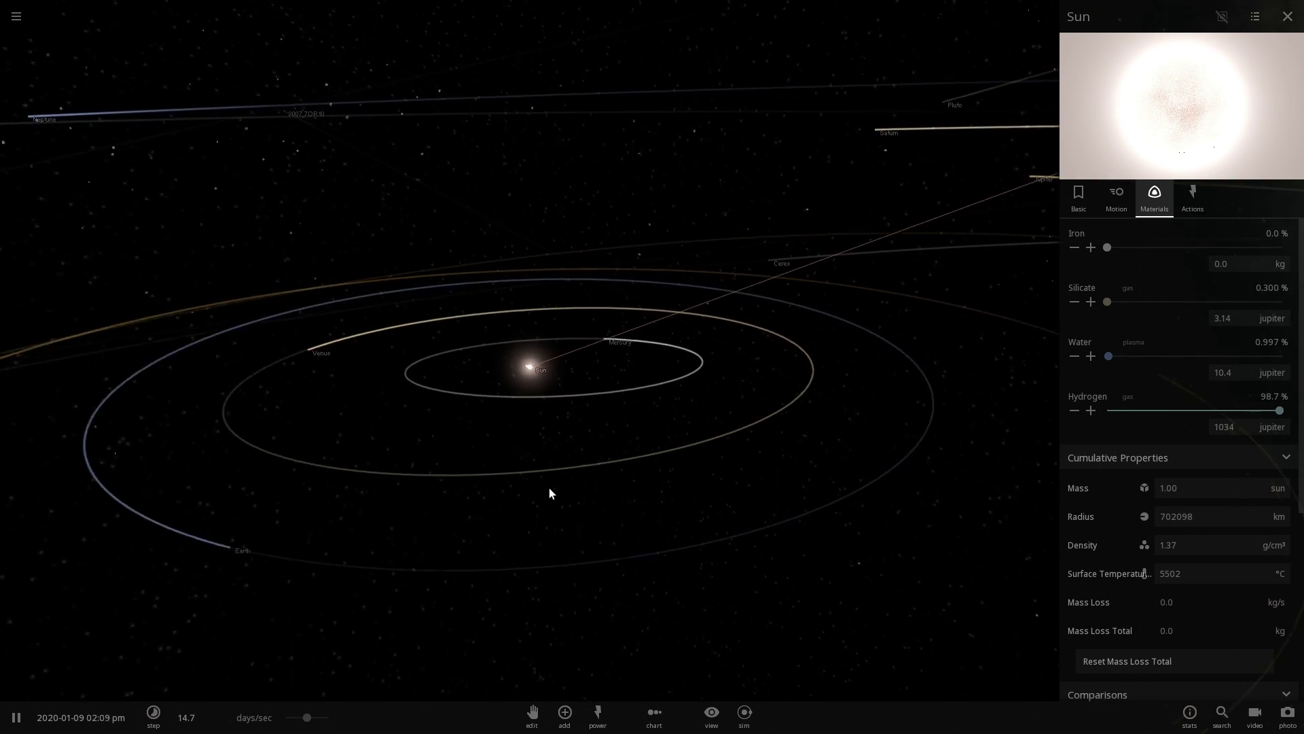
pyautogui.scroll(-5, 550, 489)
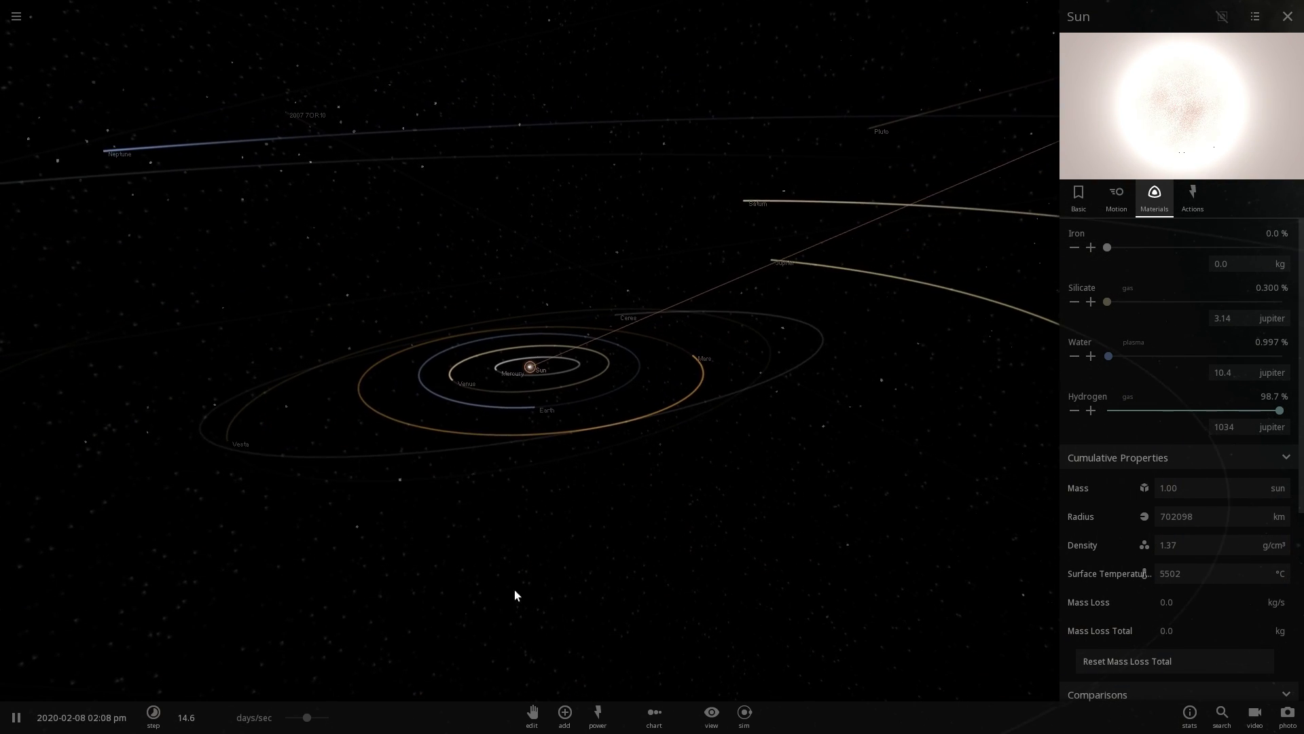
# Add the 14 Jupiter-mass planet METALICITY in orbit about 3.72 AU from the Sun, focusing on it with the simulation running
pyautogui.click(566, 720)
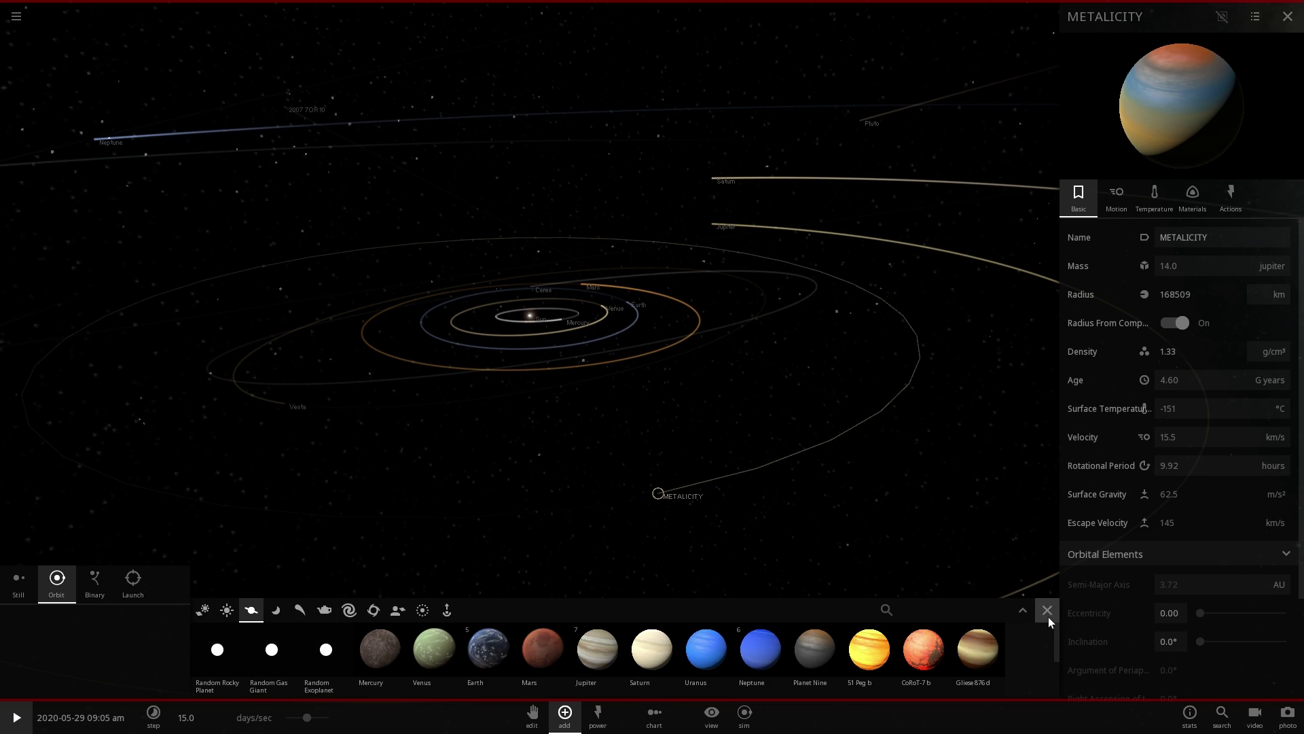
pyautogui.click(1049, 617)
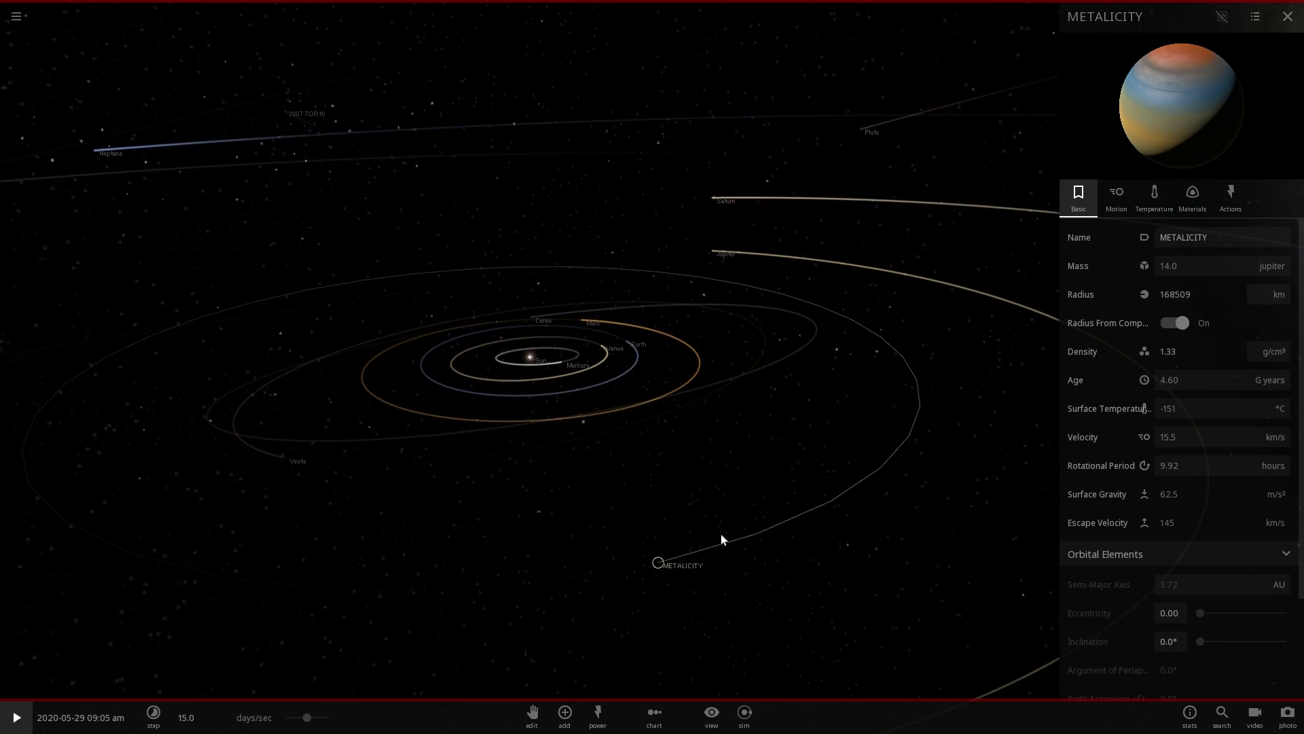
pyautogui.click(675, 571)
pyautogui.click(862, 586)
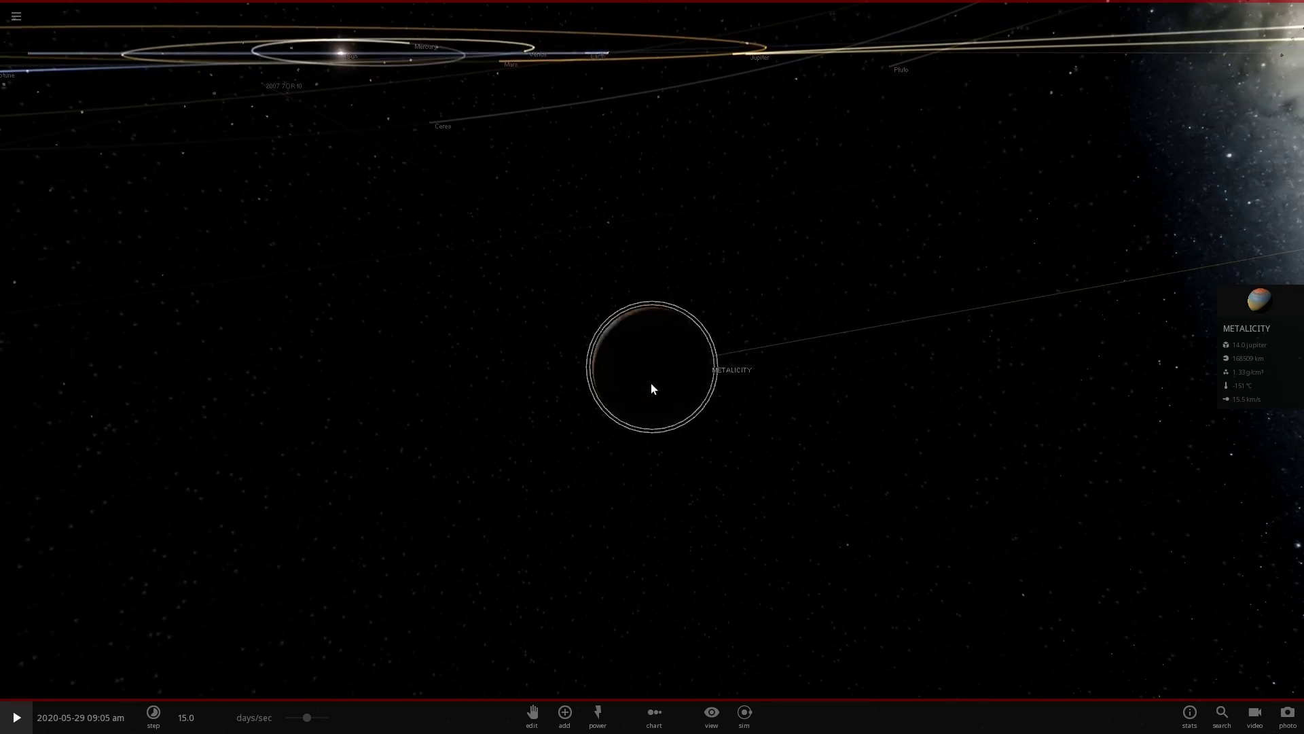
pyautogui.press('space')
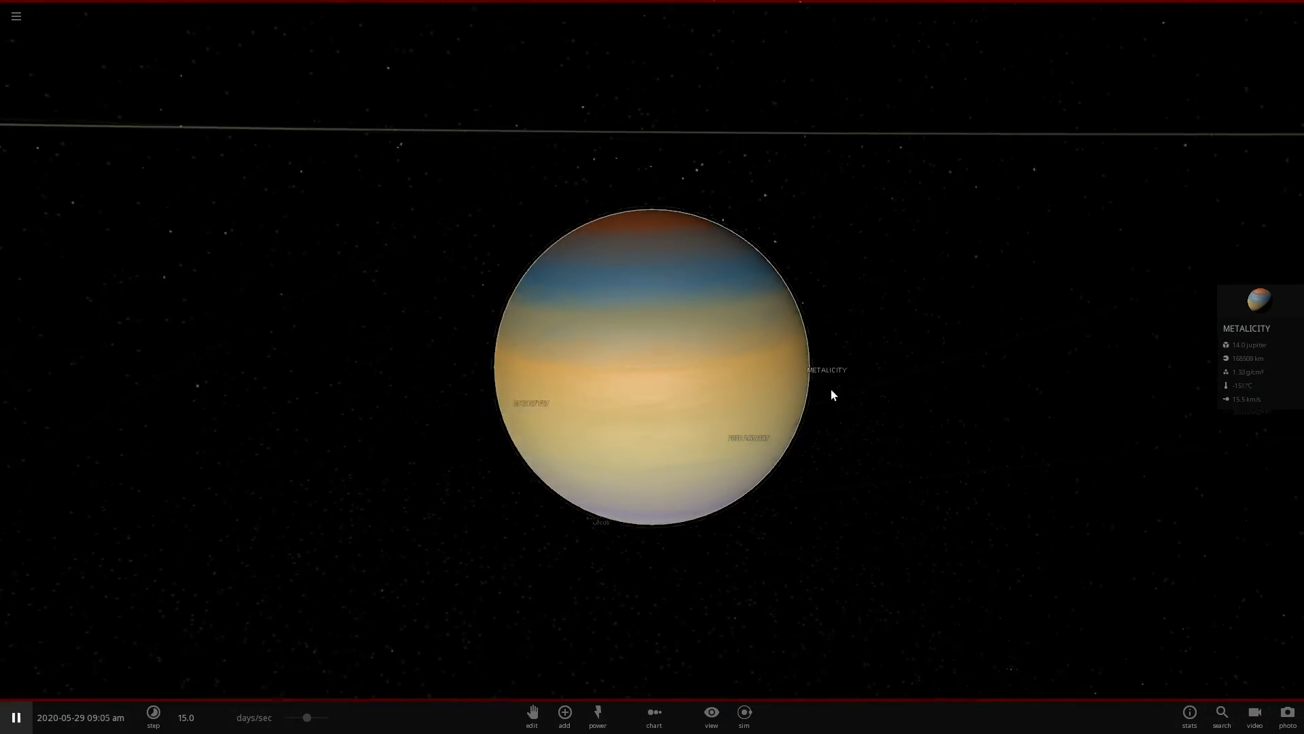
# Examine METALICITY up close and its path around the Sun between the orbits of Mars and Jupiter
pyautogui.scroll(-5, 869, 392)
pyautogui.moveTo(848, 384); pyautogui.dragTo(678, 377)
pyautogui.scroll(-5, 650, 379)
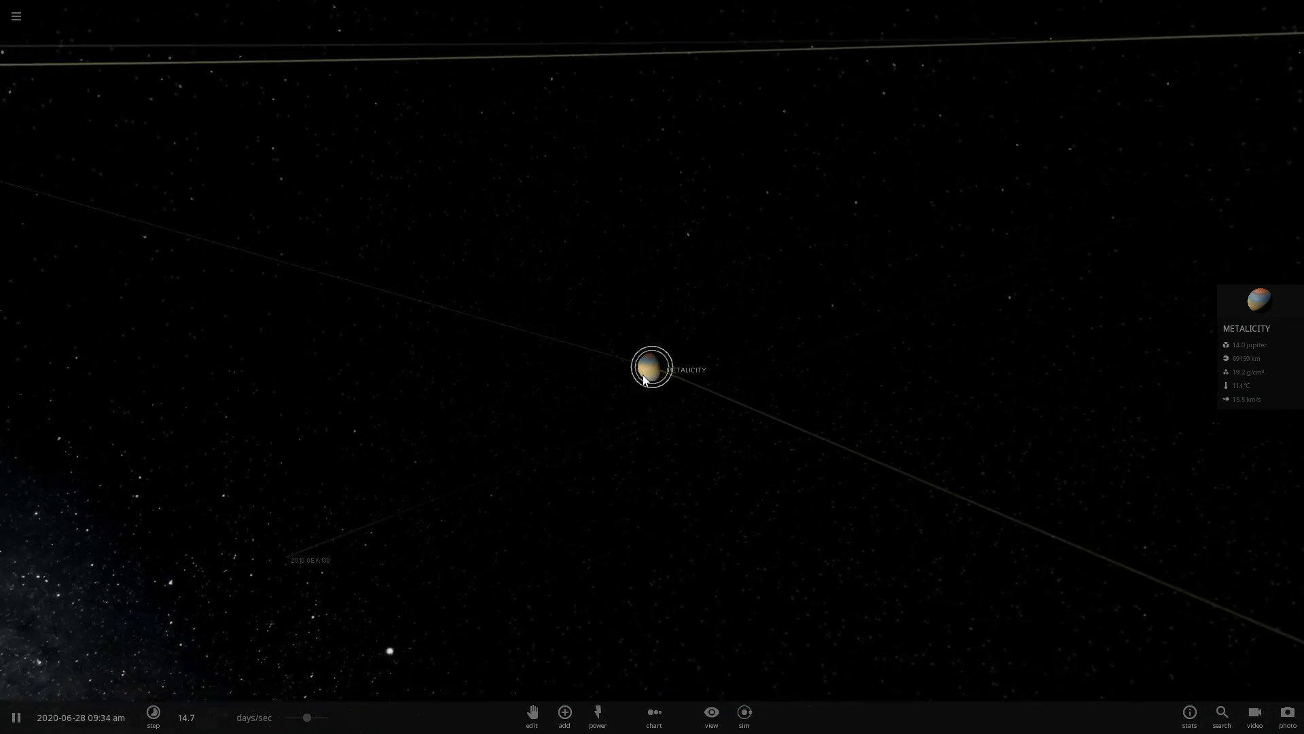
pyautogui.scroll(-6, 646, 374)
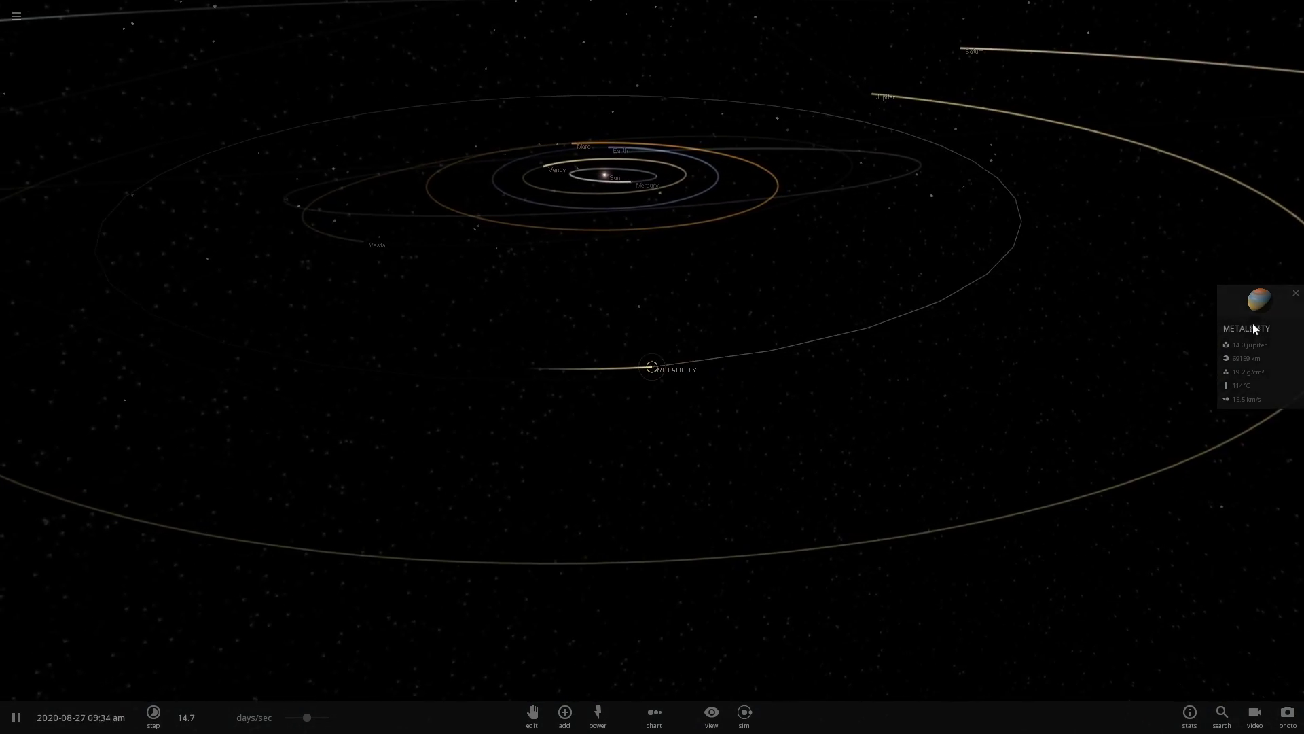
pyautogui.moveTo(787, 275); pyautogui.dragTo(707, 284)
pyautogui.moveTo(652, 339); pyautogui.dragTo(668, 397)
pyautogui.scroll(-3, 688, 363)
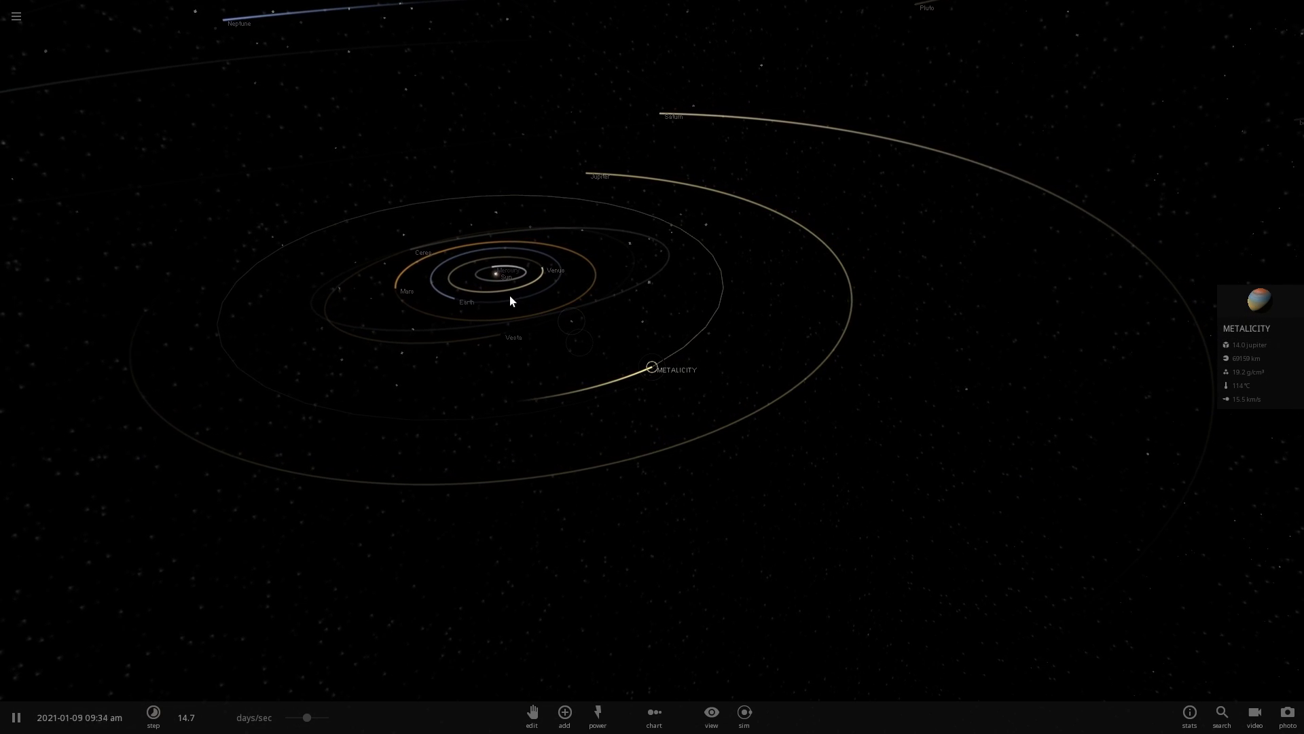
# Bring up METALICITY's basic properties and inspect its banded surface from several angles
pyautogui.click(1261, 307)
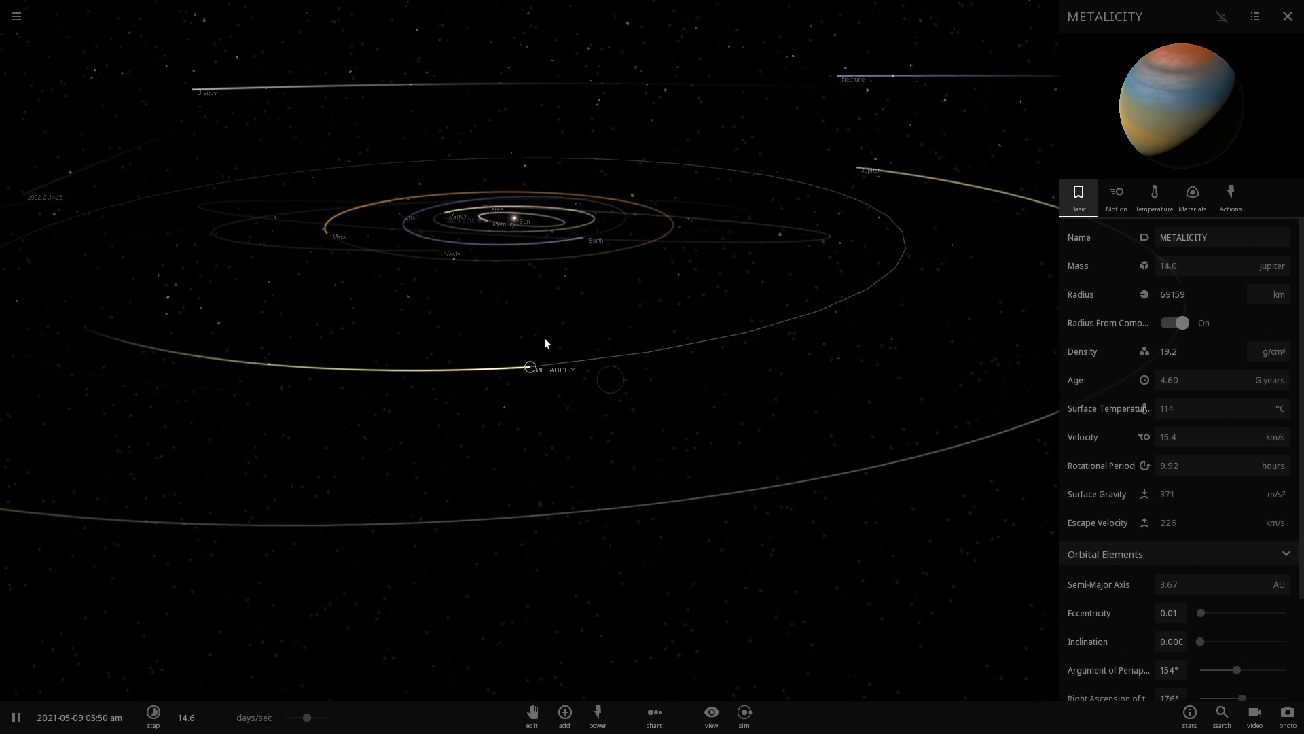
pyautogui.press('space')
pyautogui.press('space')
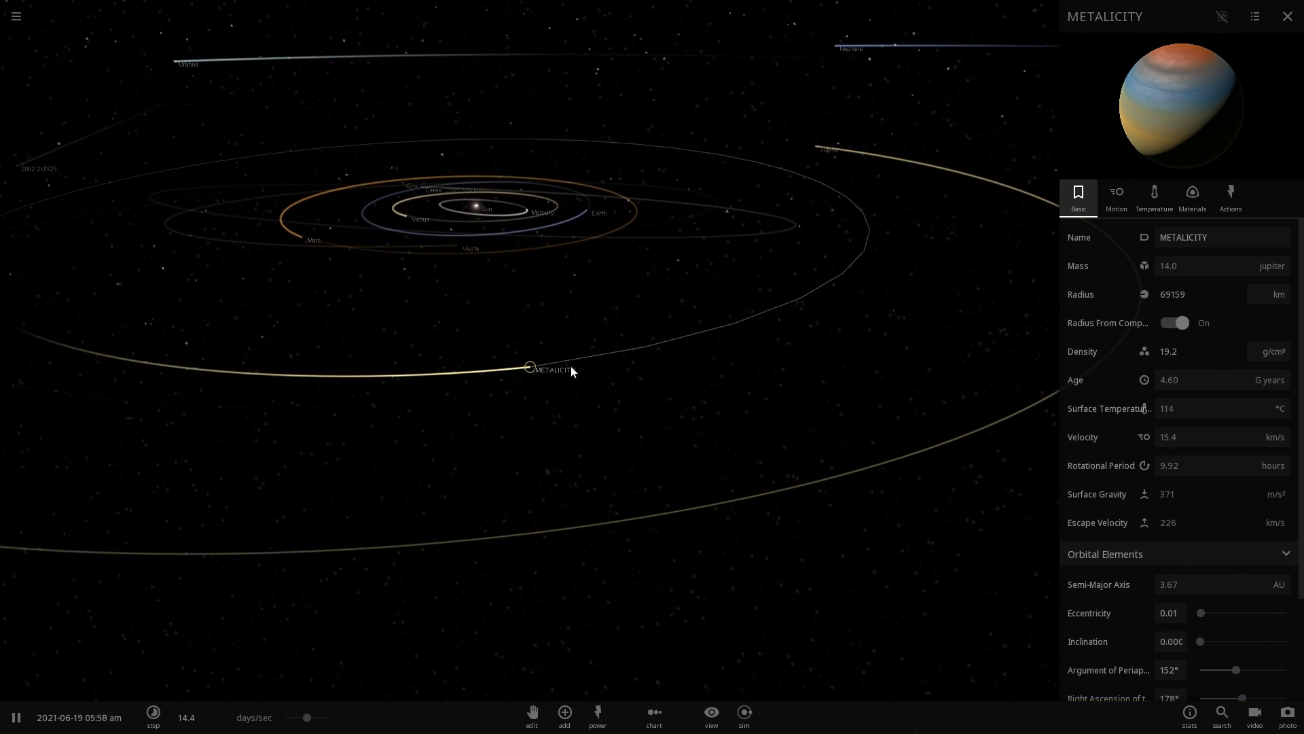
pyautogui.scroll(5, 531, 367)
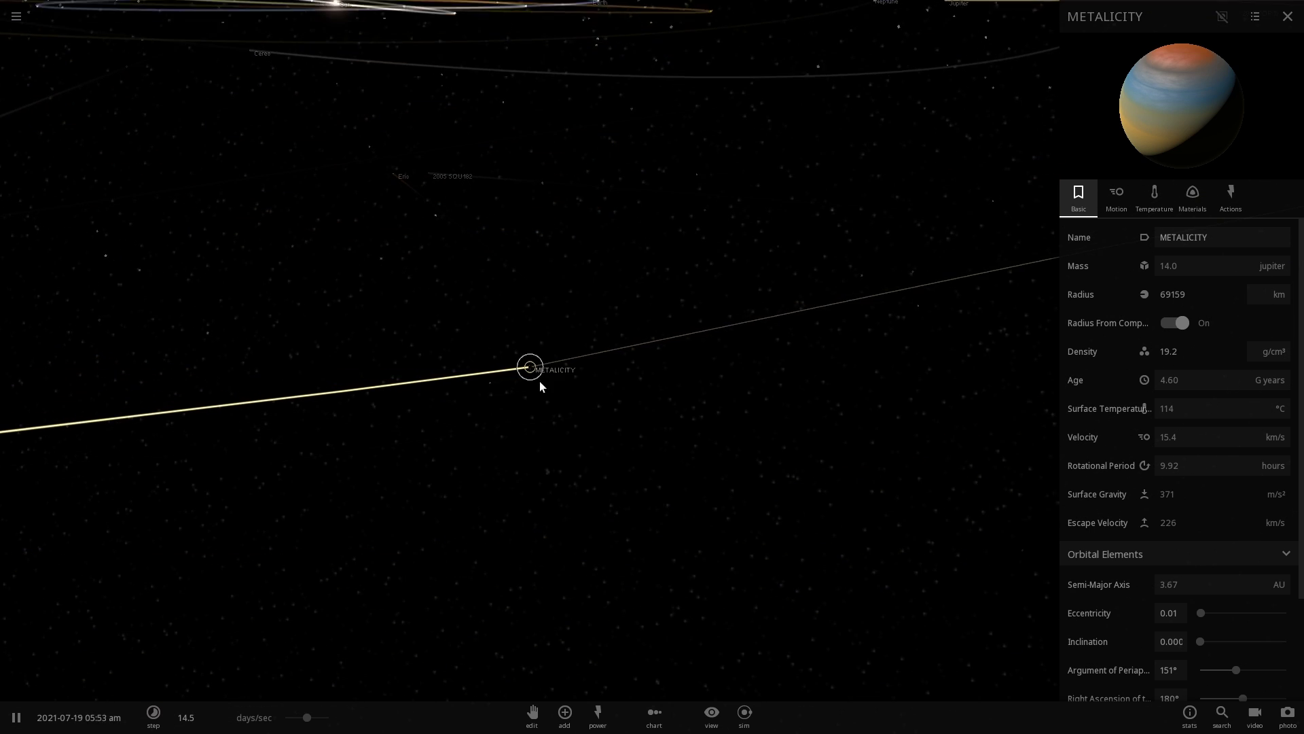
pyautogui.moveTo(531, 371); pyautogui.dragTo(845, 326)
pyautogui.scroll(4, 462, 347)
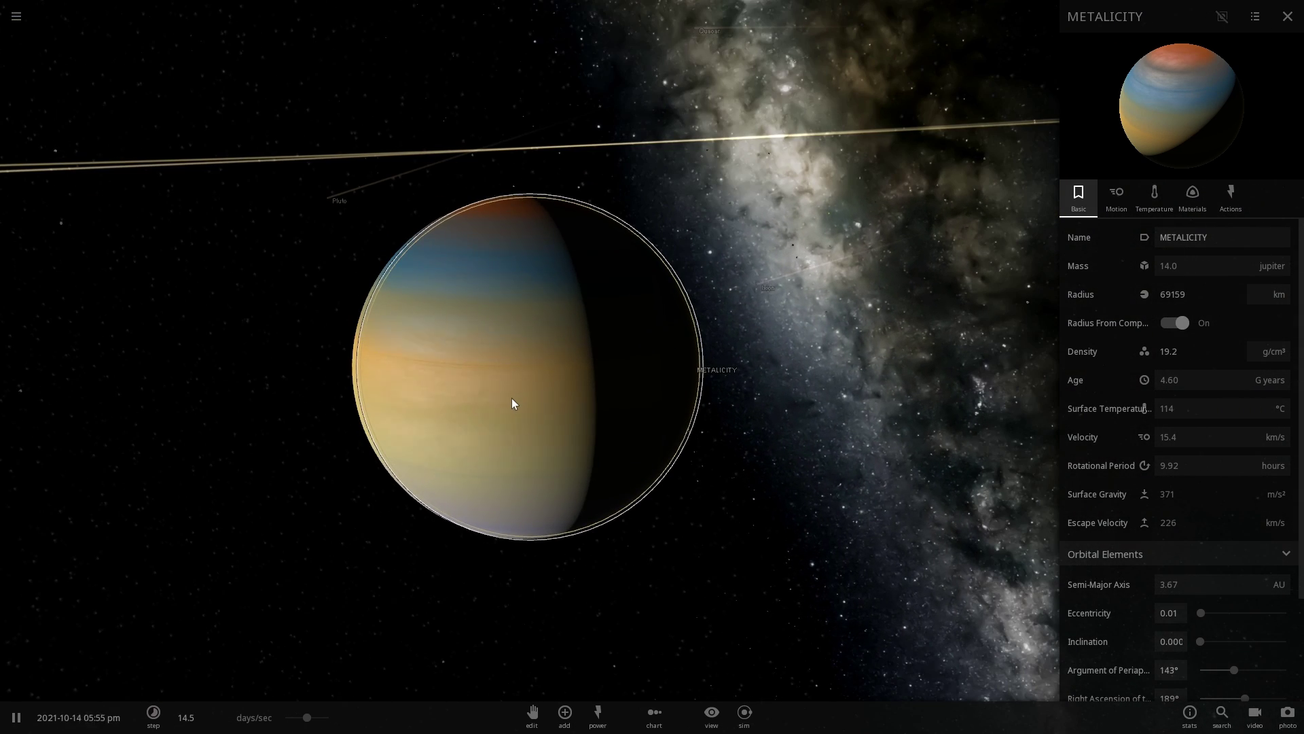
pyautogui.moveTo(512, 402); pyautogui.dragTo(570, 411)
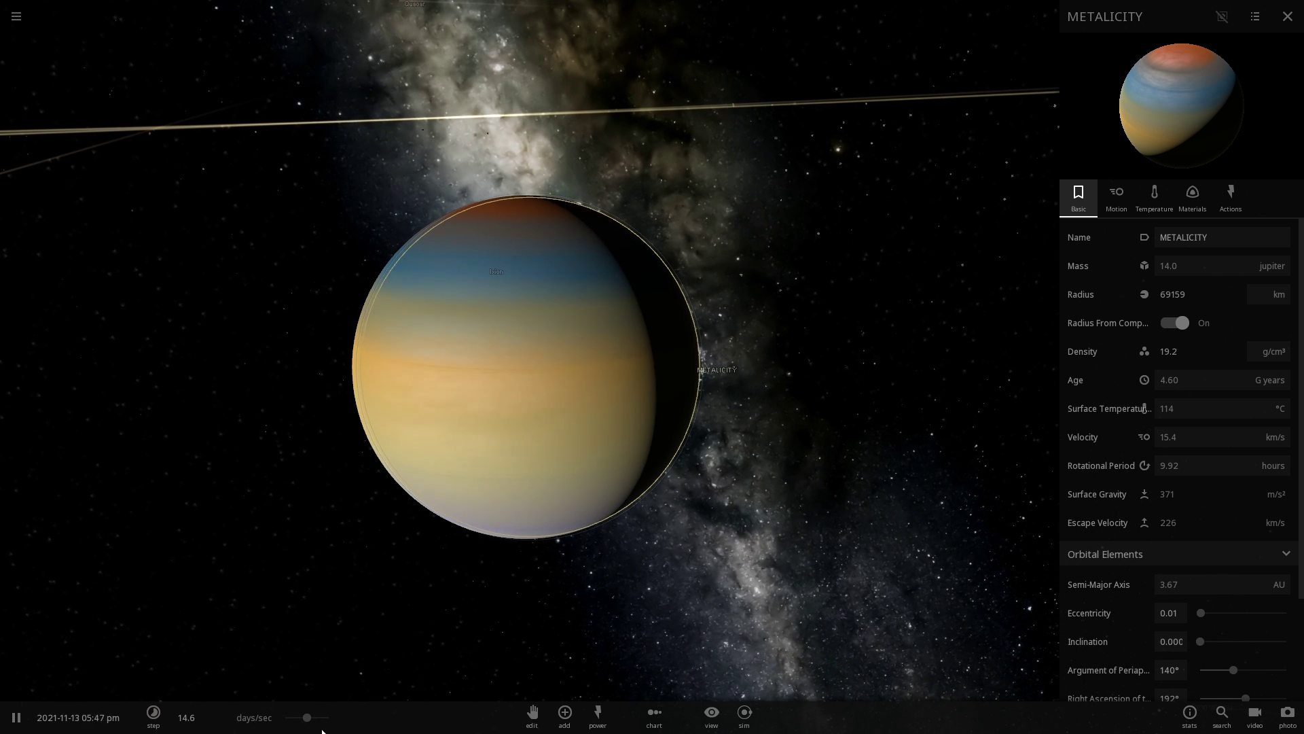
# Slow the simulation to about 15 minutes per second and view METALICITY's orbit together with the planets
pyautogui.moveTo(307, 718); pyautogui.dragTo(284, 722)
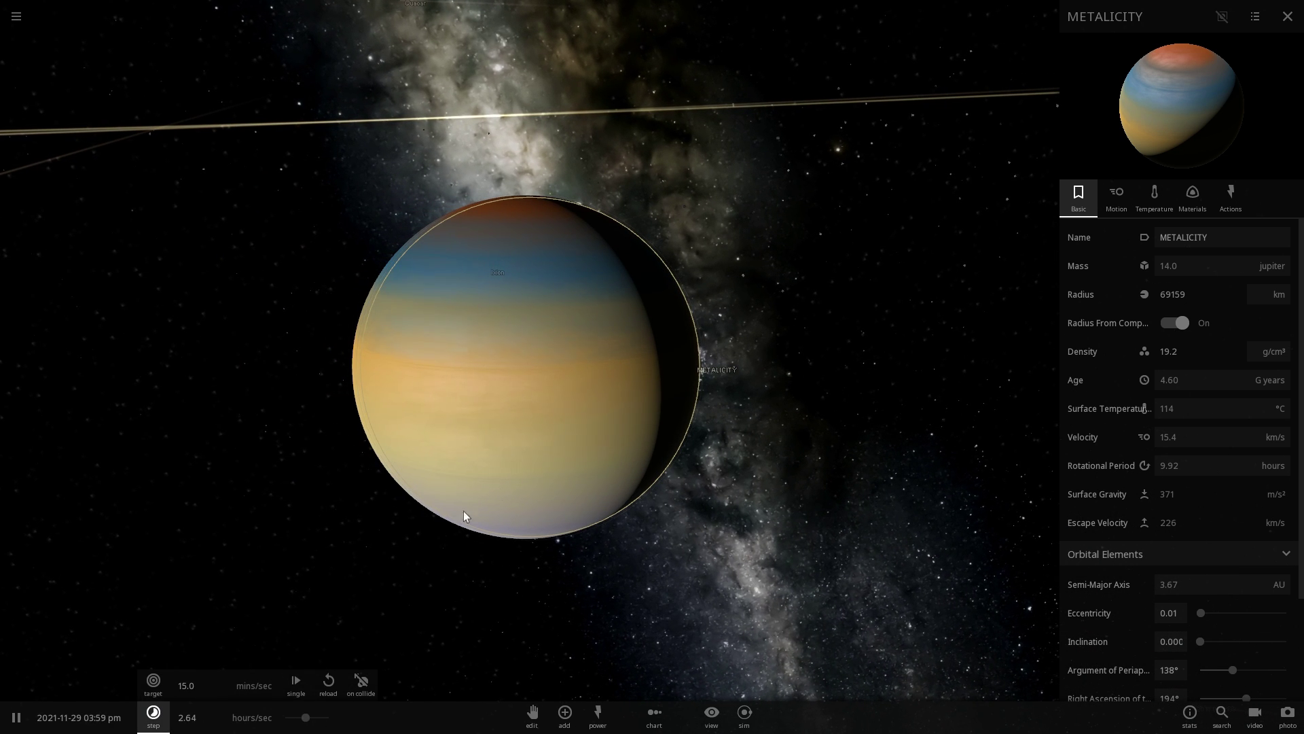
pyautogui.moveTo(464, 511); pyautogui.dragTo(256, 528)
pyautogui.scroll(-3, 441, 256)
pyautogui.scroll(-10, 440, 260)
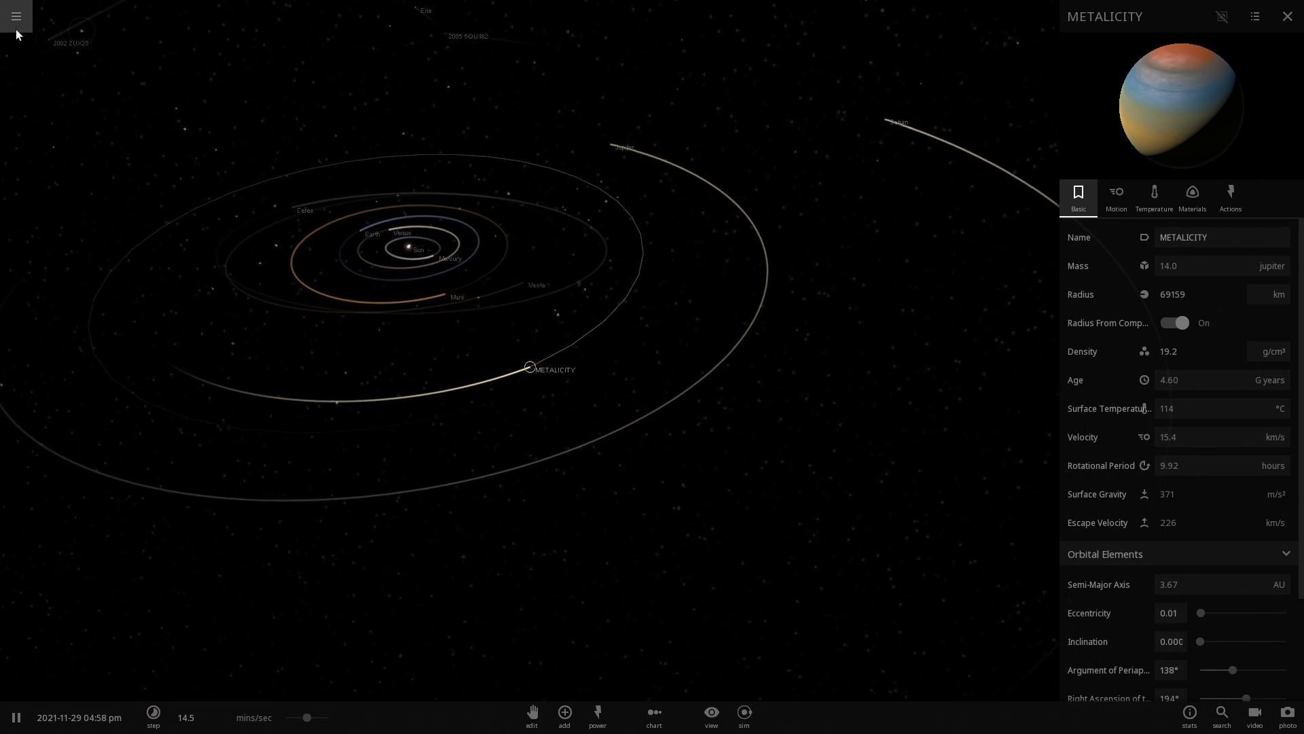
# Open the Proxima b exoplanet simulation and examine the star Proxima Centauri and the orbit around it
pyautogui.click(17, 17)
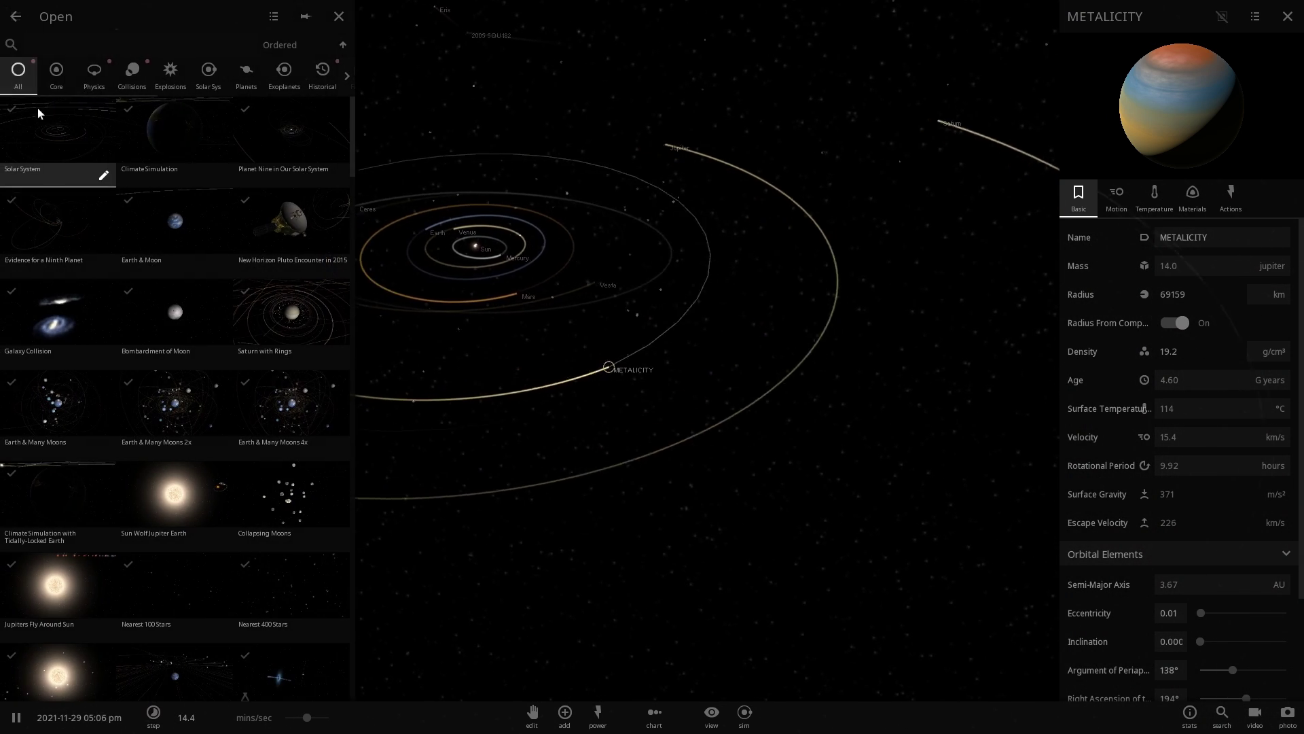
pyautogui.click(171, 72)
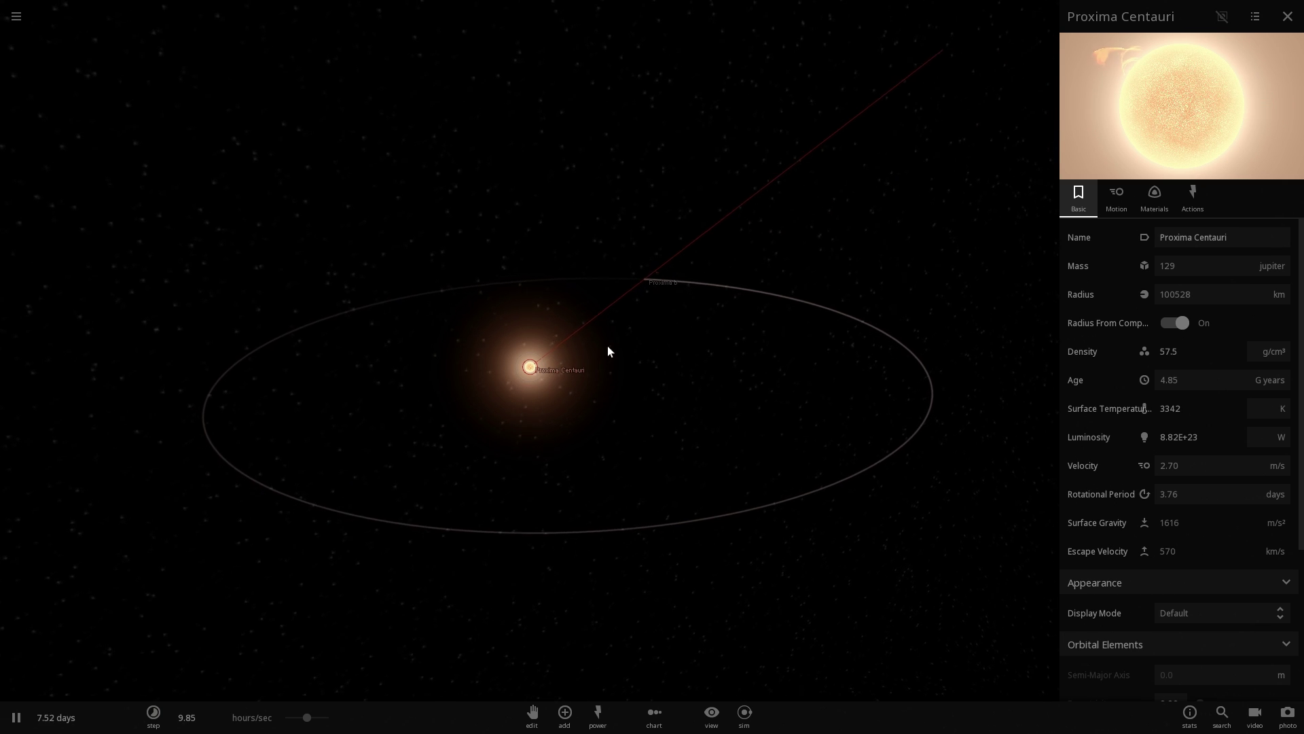
pyautogui.scroll(3, 610, 345)
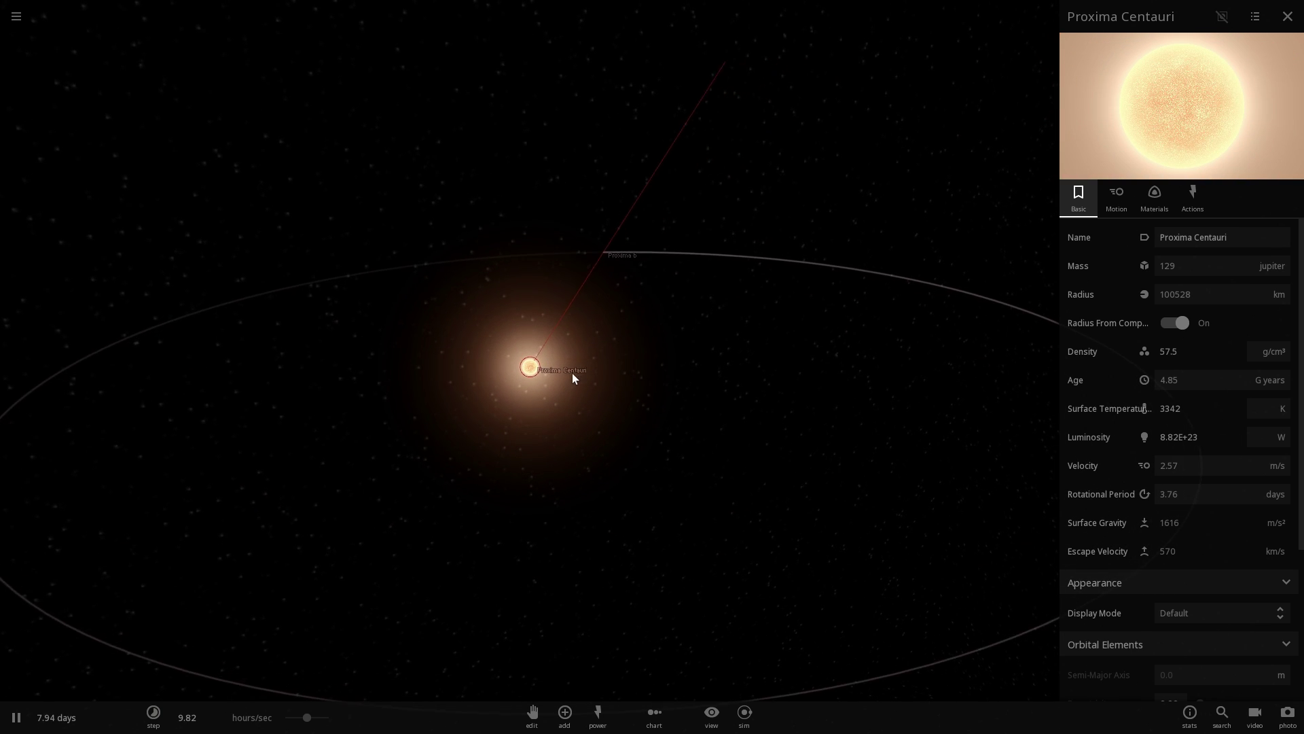
pyautogui.scroll(-3, 563, 373)
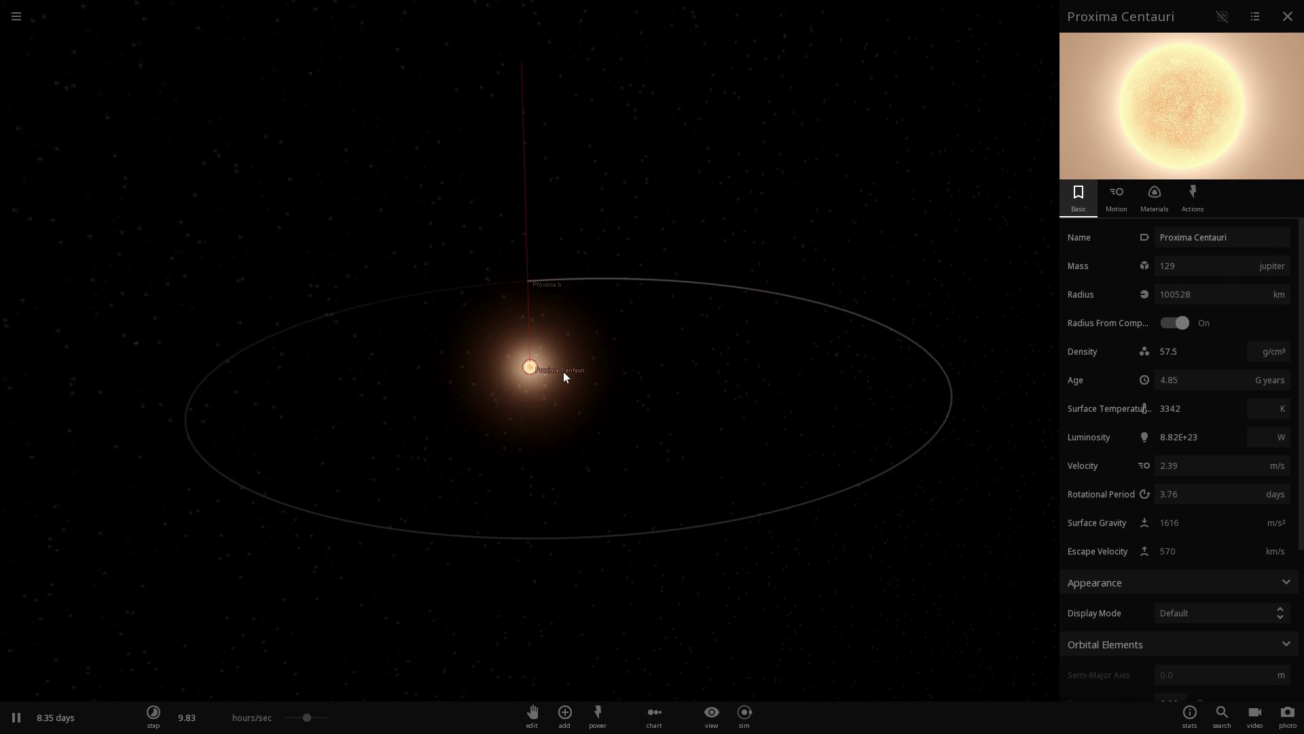
pyautogui.moveTo(564, 373); pyautogui.dragTo(582, 378)
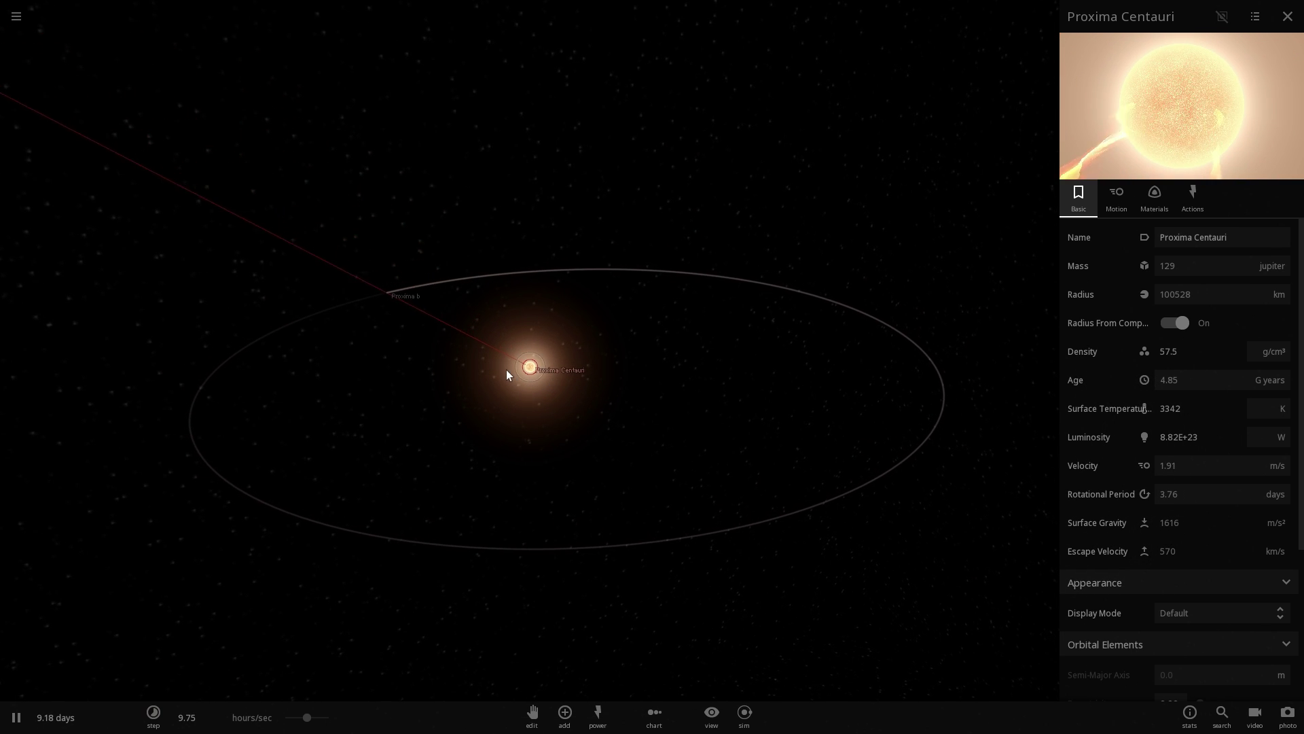
pyautogui.moveTo(623, 327); pyautogui.dragTo(589, 353)
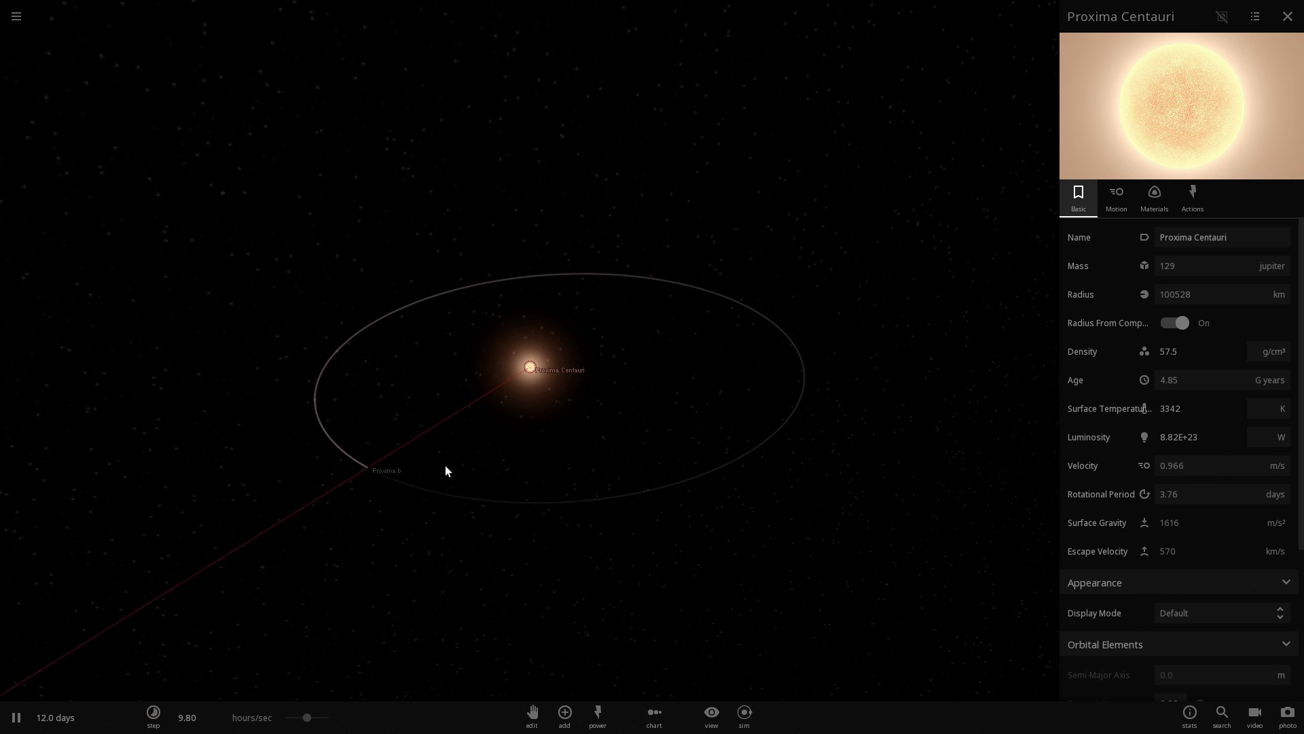
# Focus on the planet Proxima b, bring up its properties, and inspect its surface up close
pyautogui.click(402, 485)
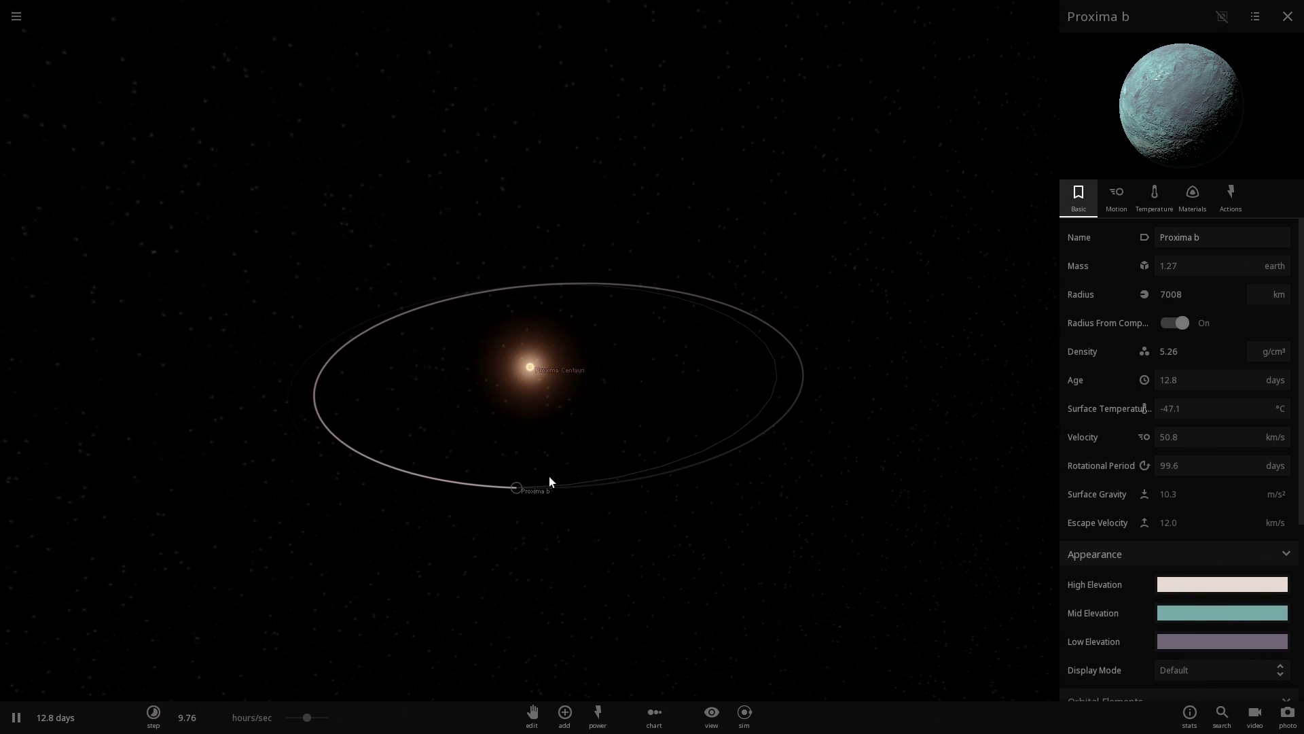
pyautogui.press('f')
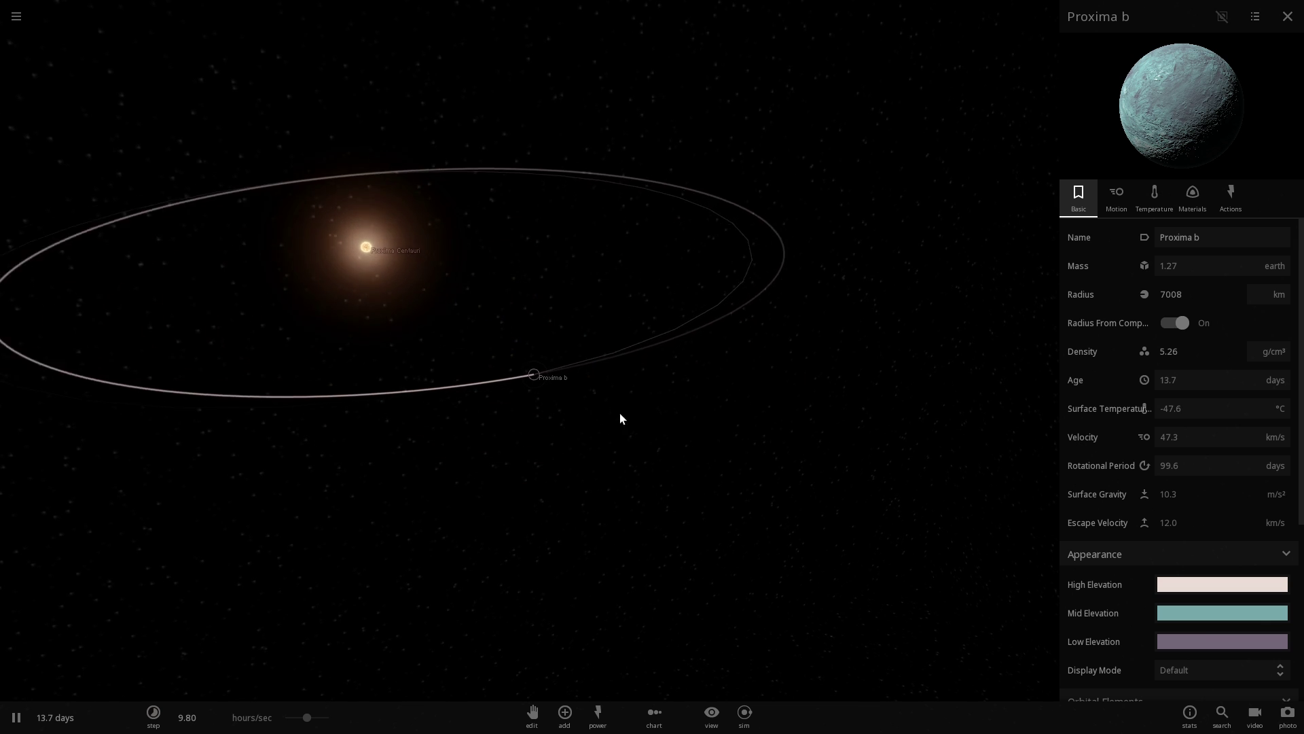
pyautogui.scroll(3, 534, 388)
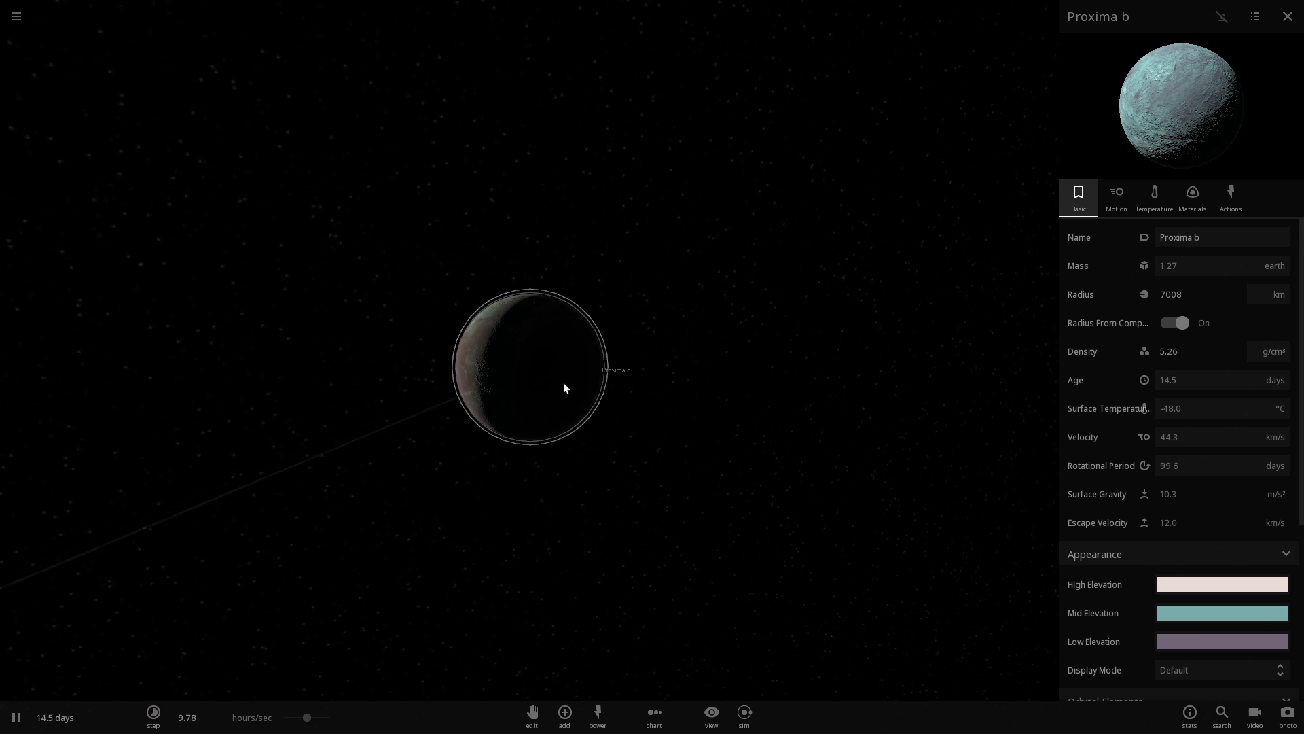
pyautogui.moveTo(564, 383); pyautogui.dragTo(593, 366)
pyautogui.scroll(4, 590, 368)
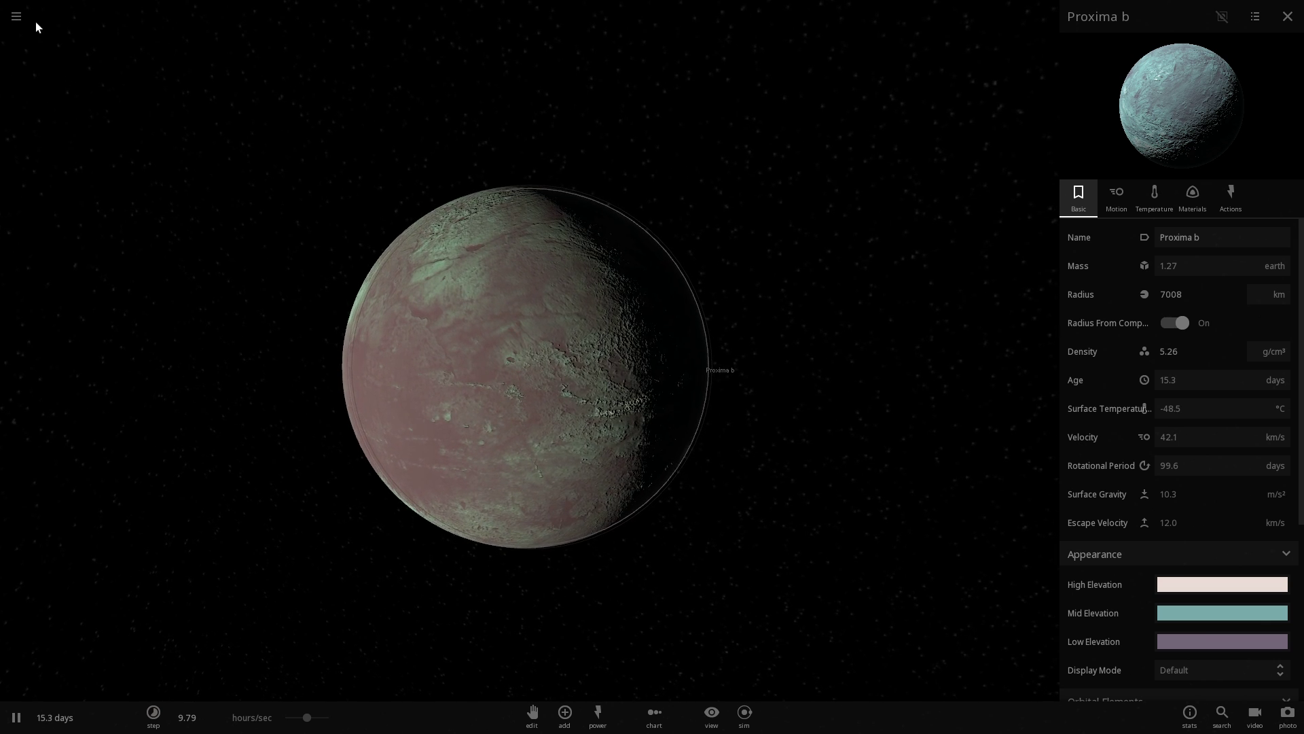
# Open the TRAPPIST-1 simulation and examine the planets' orbits across the coloured habitable zone
pyautogui.click(17, 17)
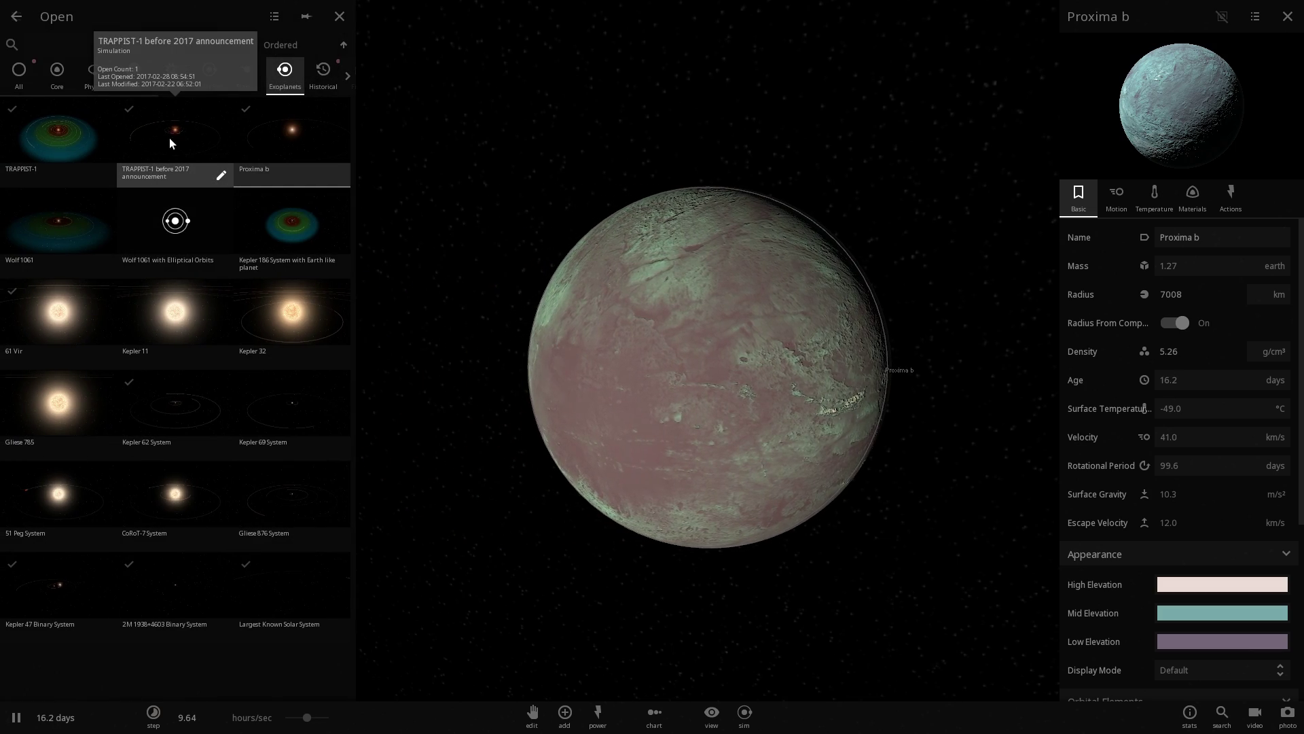
pyautogui.click(67, 149)
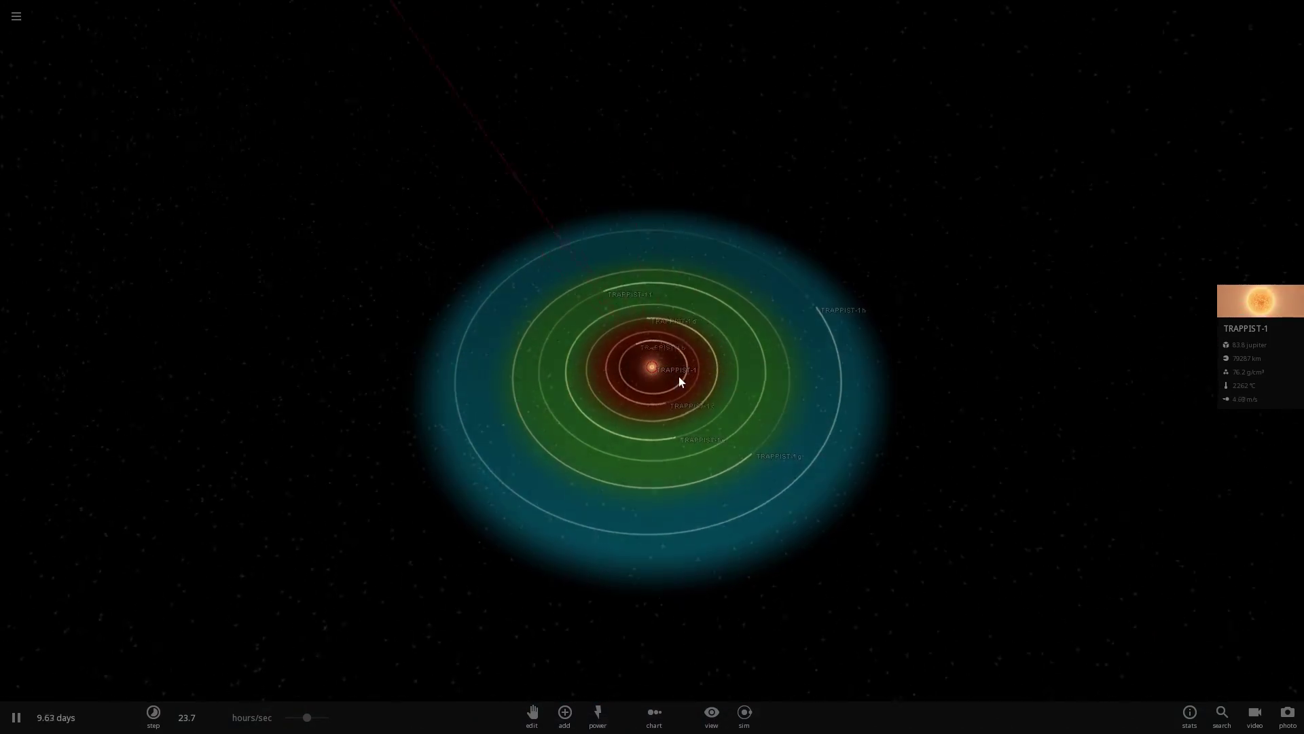
pyautogui.scroll(3, 679, 374)
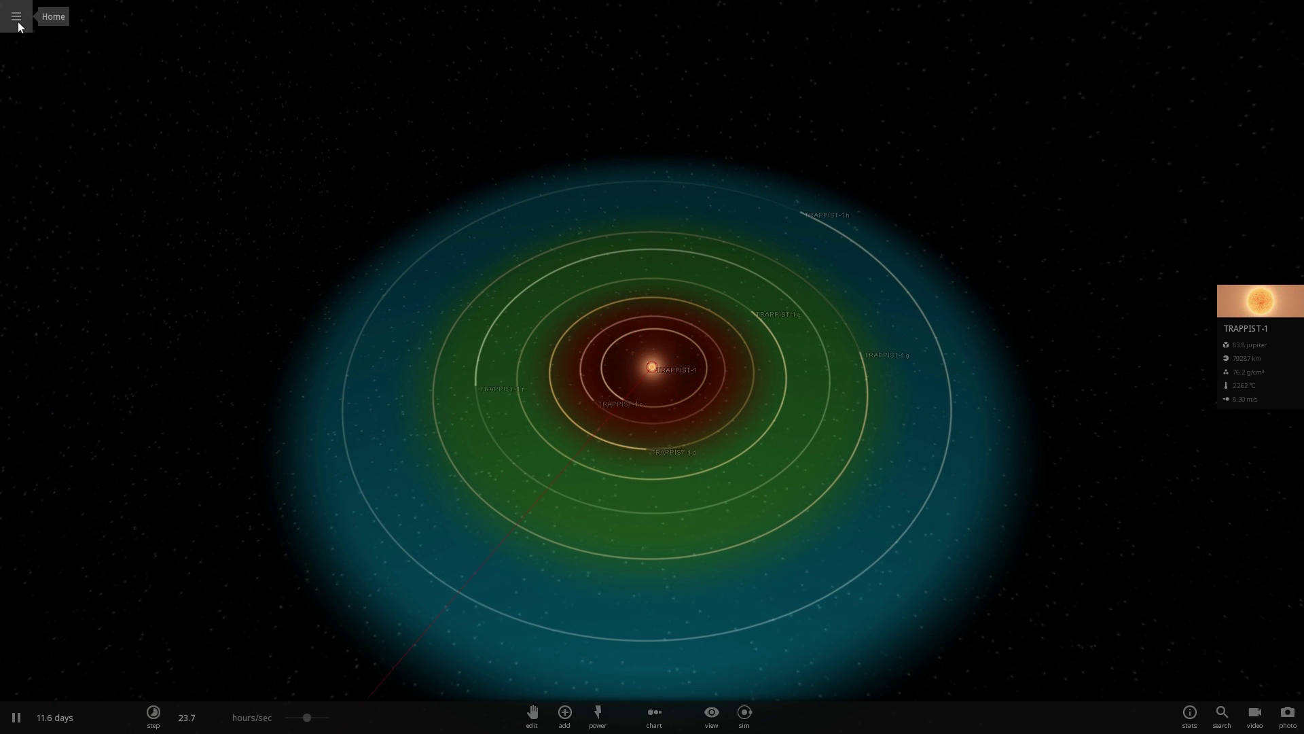
# Open the Kepler 32 simulation and examine the star and its planets' orbits from several angles
pyautogui.click(18, 26)
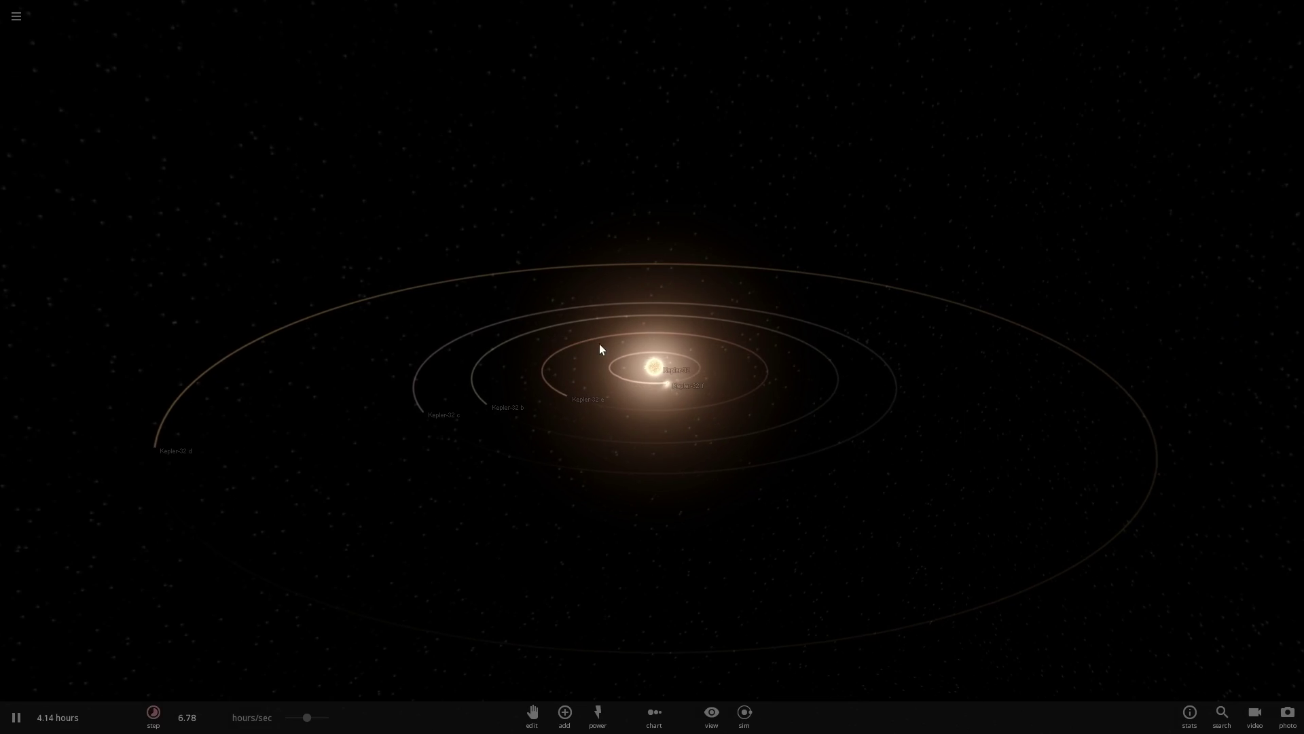
pyautogui.moveTo(668, 394); pyautogui.dragTo(768, 428)
pyautogui.scroll(3, 749, 393)
pyautogui.moveTo(694, 395); pyautogui.dragTo(752, 369)
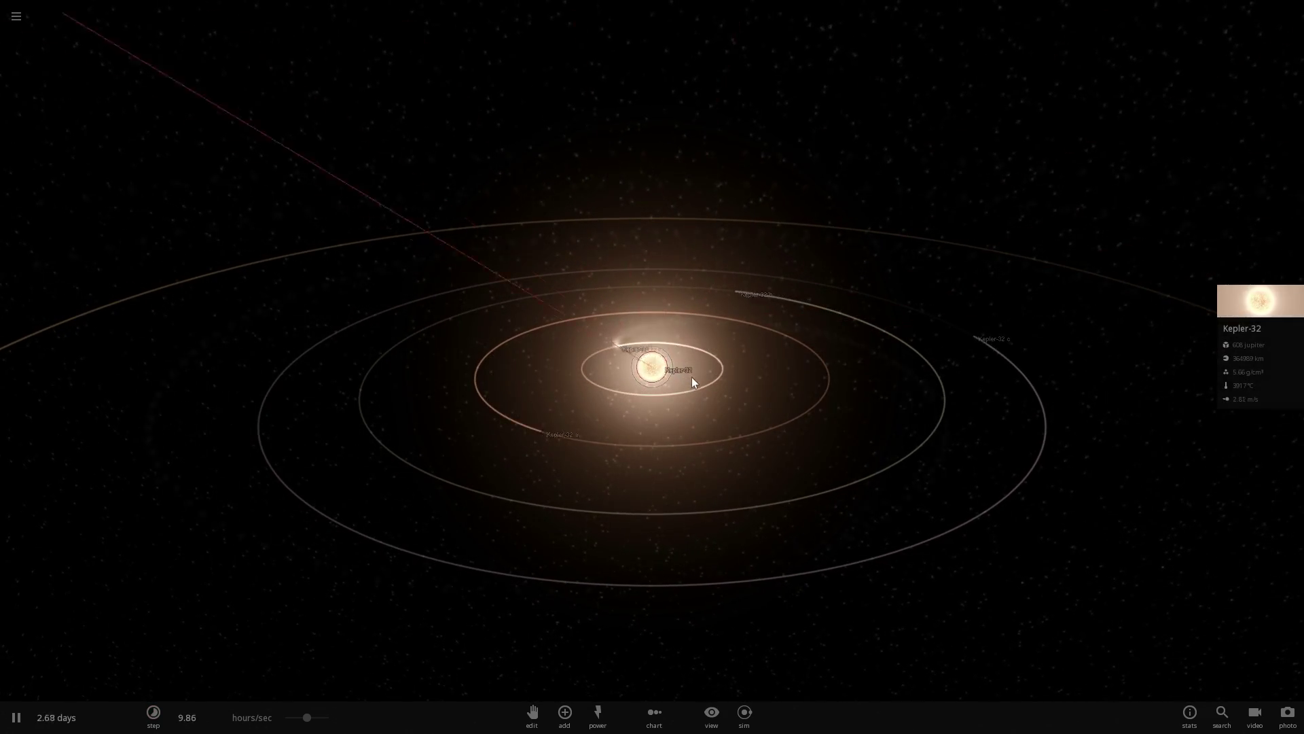
pyautogui.scroll(-3, 644, 387)
pyautogui.moveTo(656, 378); pyautogui.dragTo(571, 434)
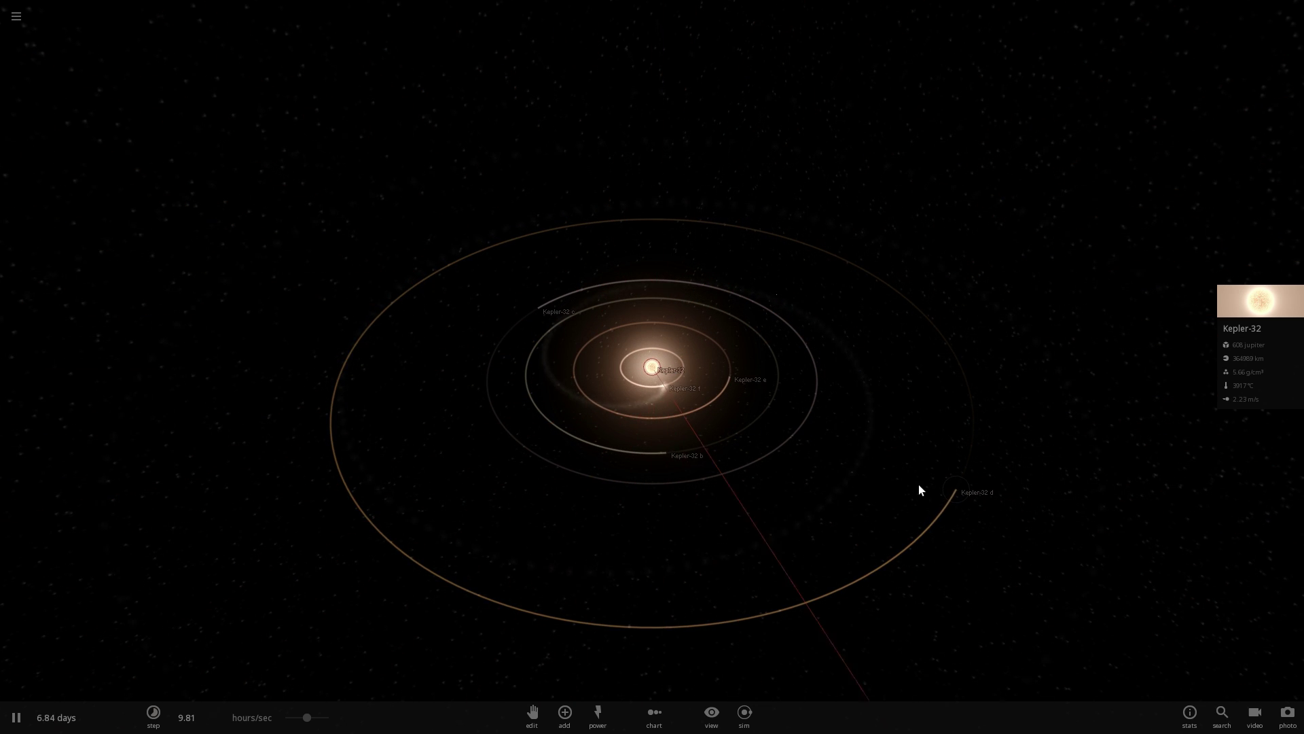
# Switch to the Wolf 359 simulation and examine the particle ring around the star from several angles and distances
pyautogui.click(15, 18)
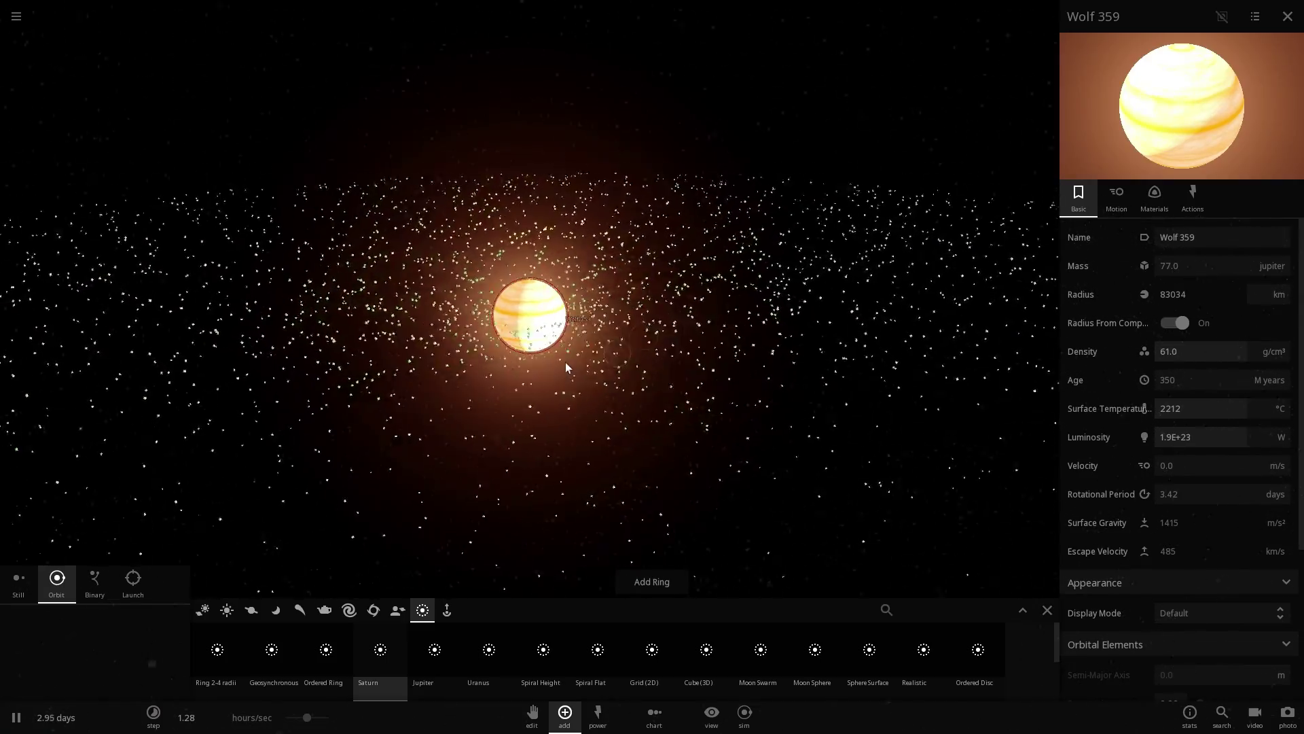
pyautogui.scroll(3, 564, 365)
pyautogui.moveTo(534, 378); pyautogui.dragTo(472, 157)
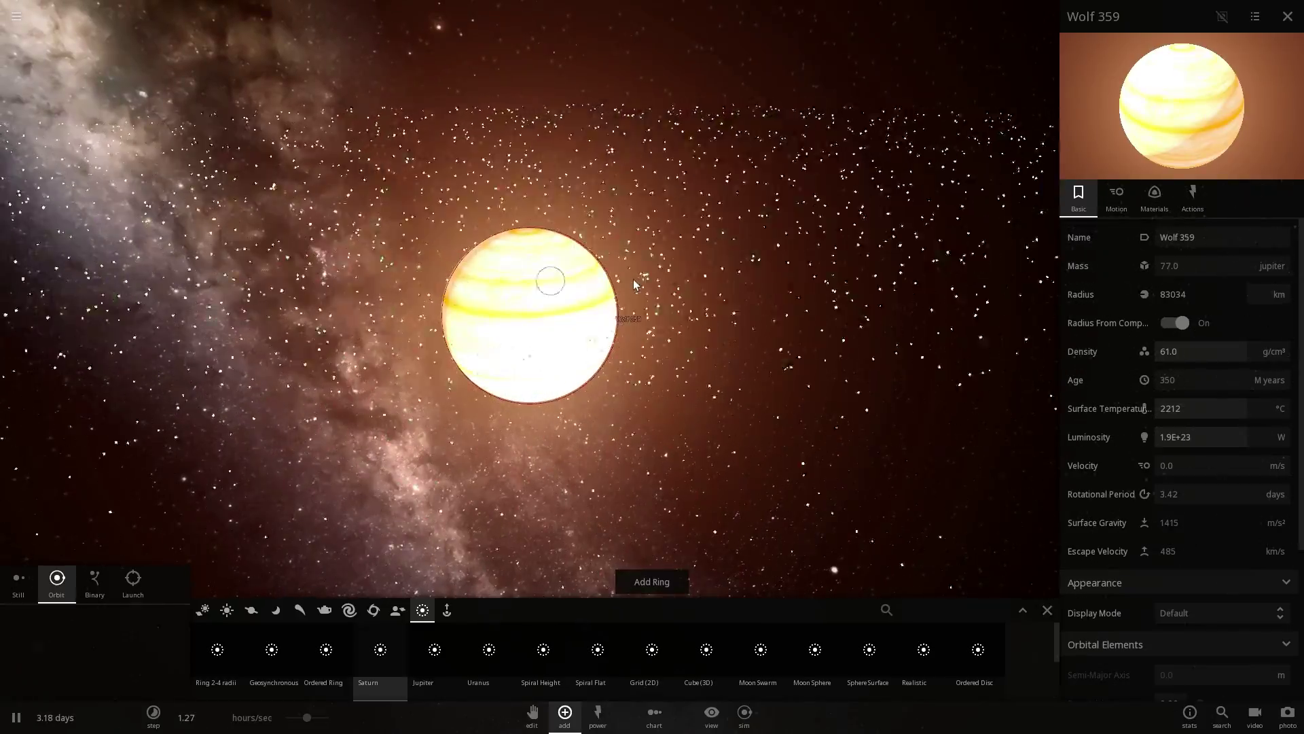
pyautogui.scroll(-3, 634, 285)
pyautogui.moveTo(634, 285); pyautogui.dragTo(539, 321)
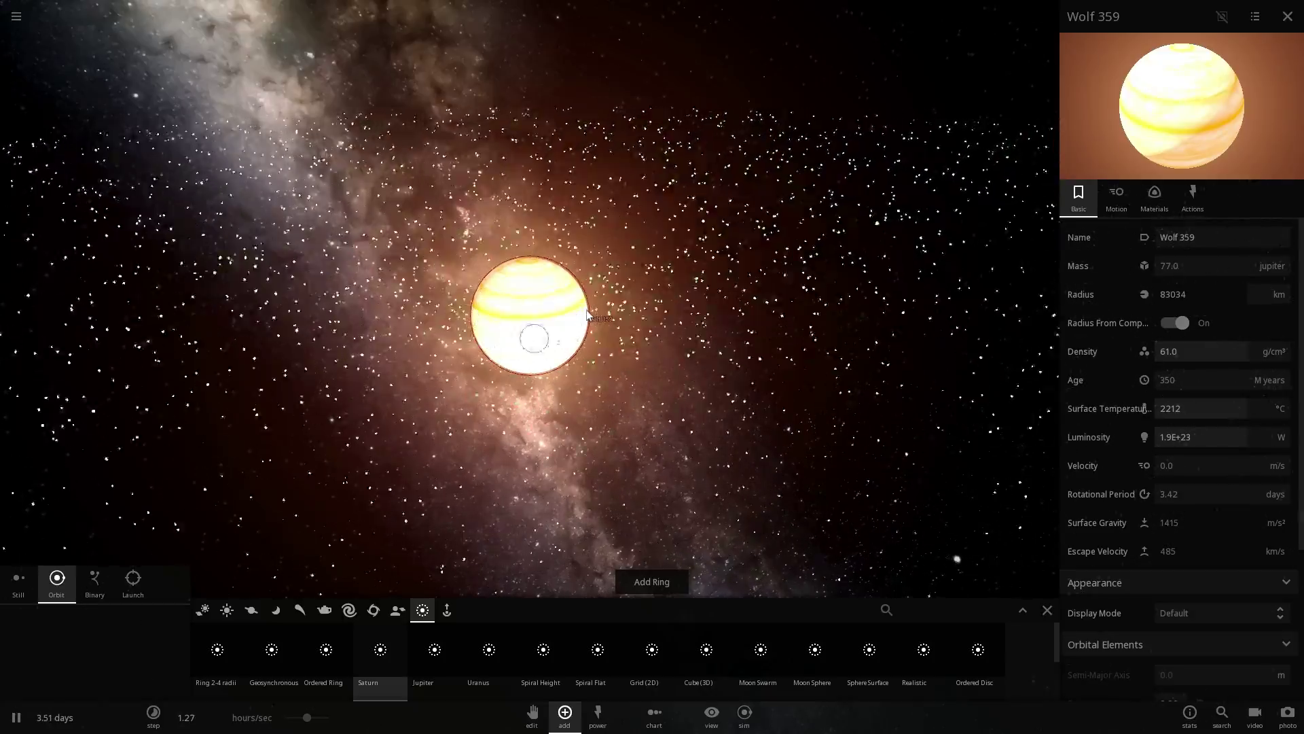
pyautogui.scroll(-5, 588, 316)
pyautogui.moveTo(587, 317); pyautogui.dragTo(346, 414)
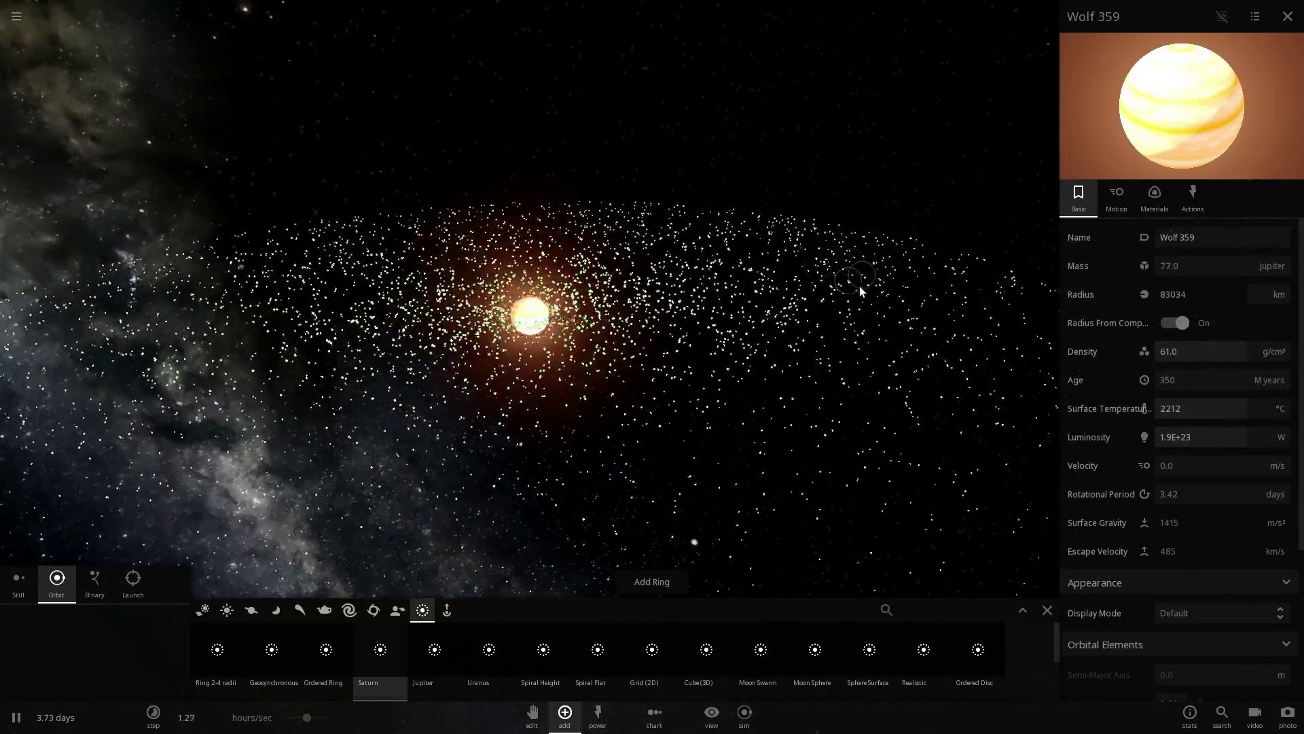
pyautogui.moveTo(495, 441); pyautogui.dragTo(621, 432)
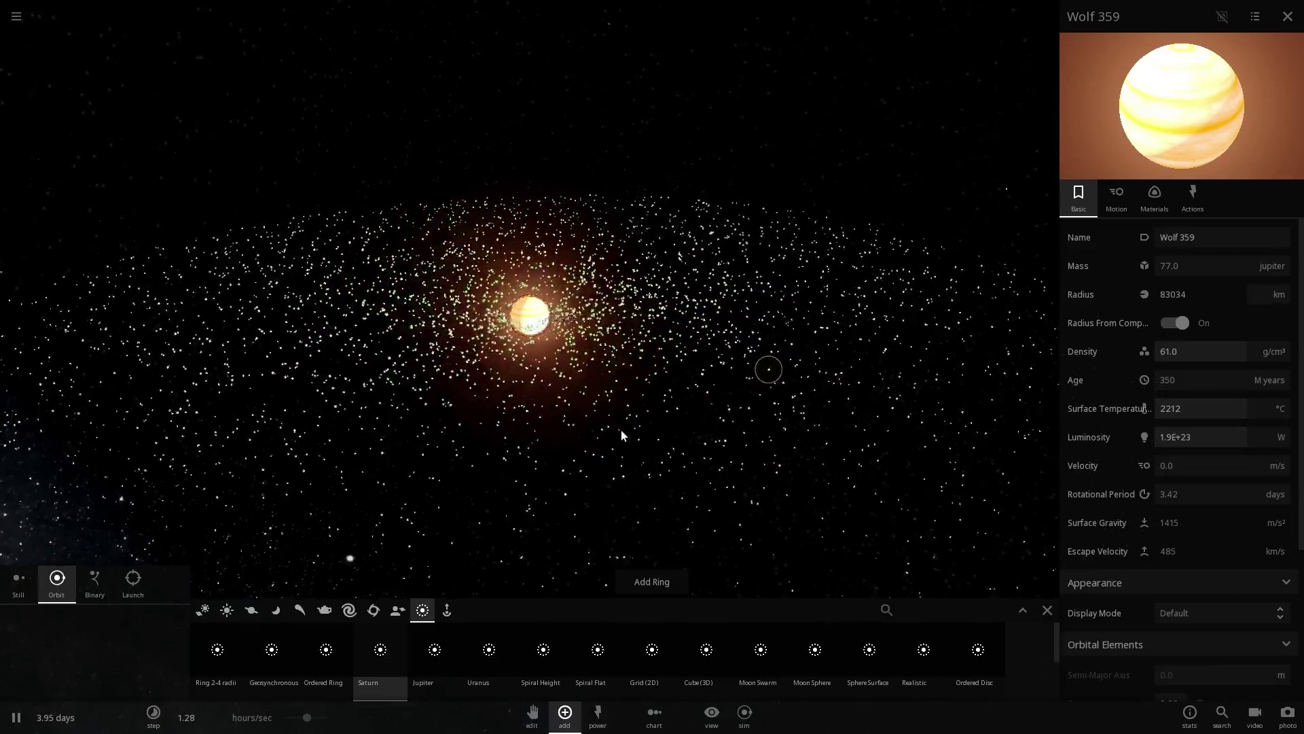
pyautogui.moveTo(698, 437); pyautogui.dragTo(516, 416)
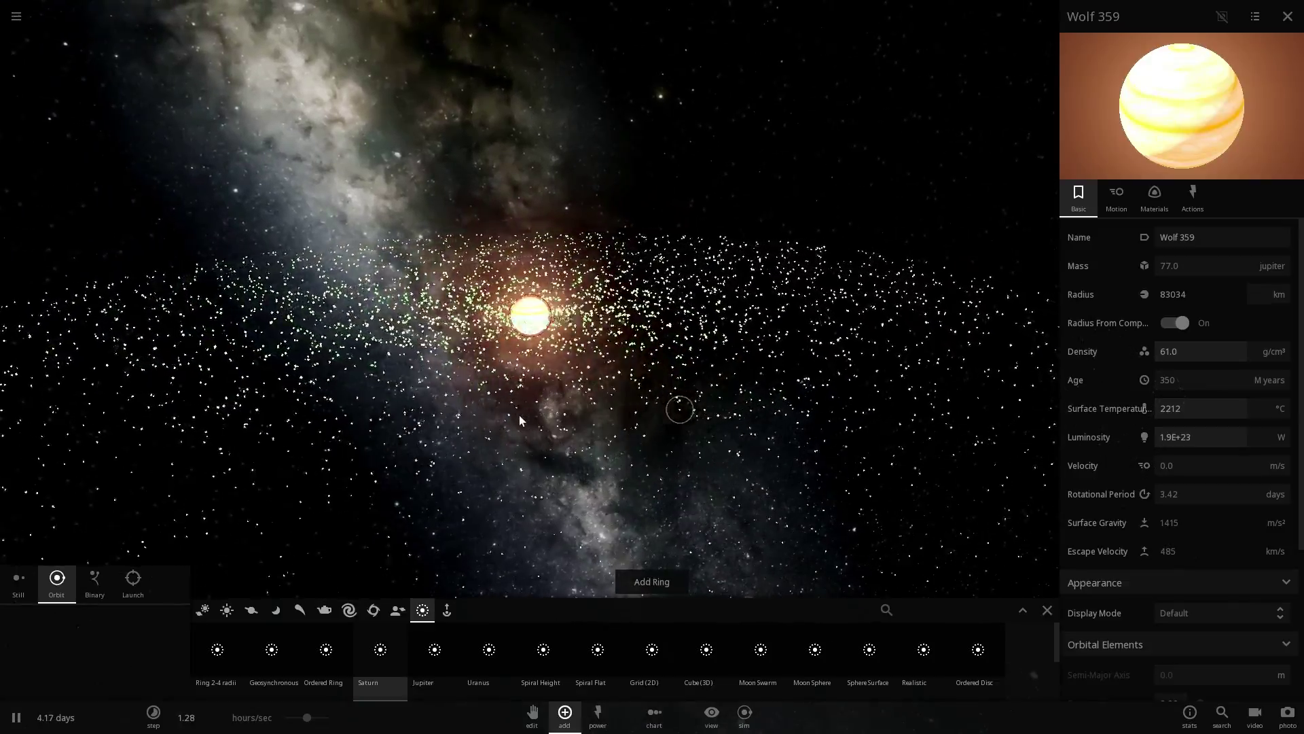
pyautogui.moveTo(521, 420); pyautogui.dragTo(372, 411)
pyautogui.scroll(3, 639, 392)
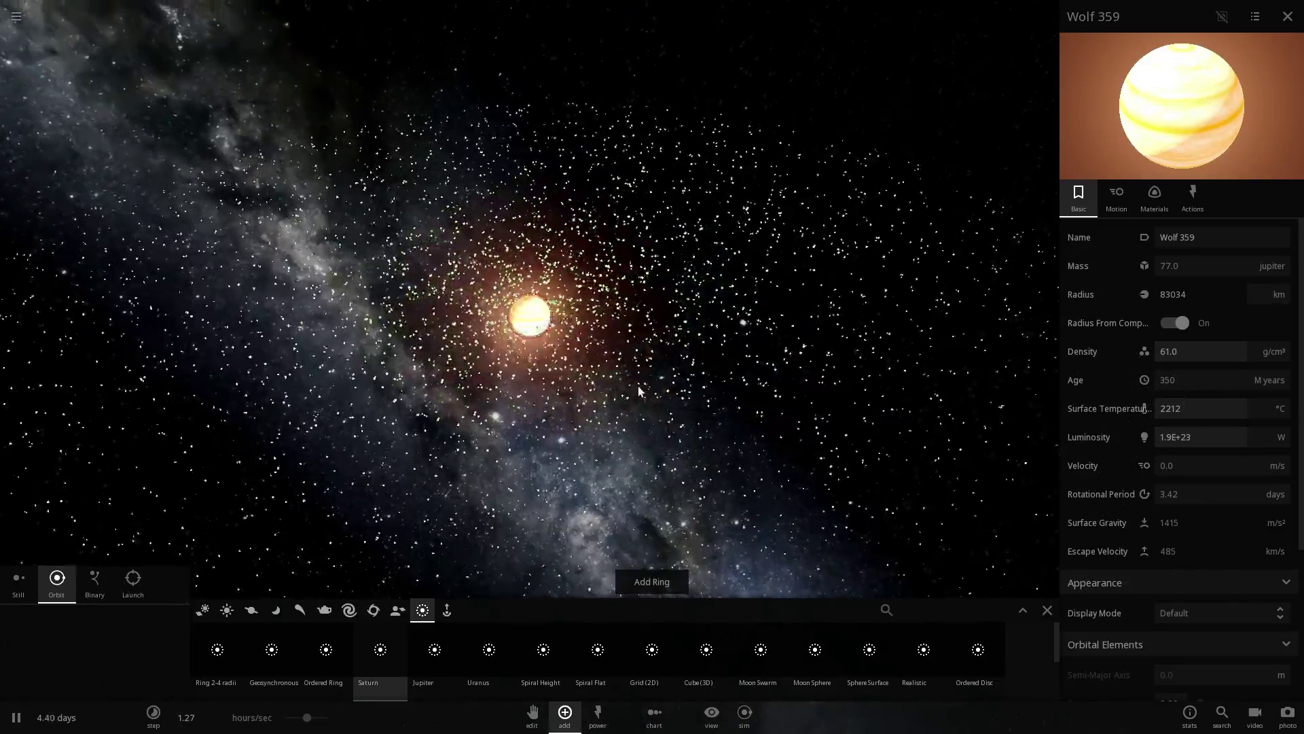
# Put Ceres, Shoemaker-Levy 9 and Haumea in orbit around Wolf 359, and inspect Haumea and its path outside the ring
pyautogui.click(725, 370)
pyautogui.moveTo(788, 342); pyautogui.dragTo(736, 307)
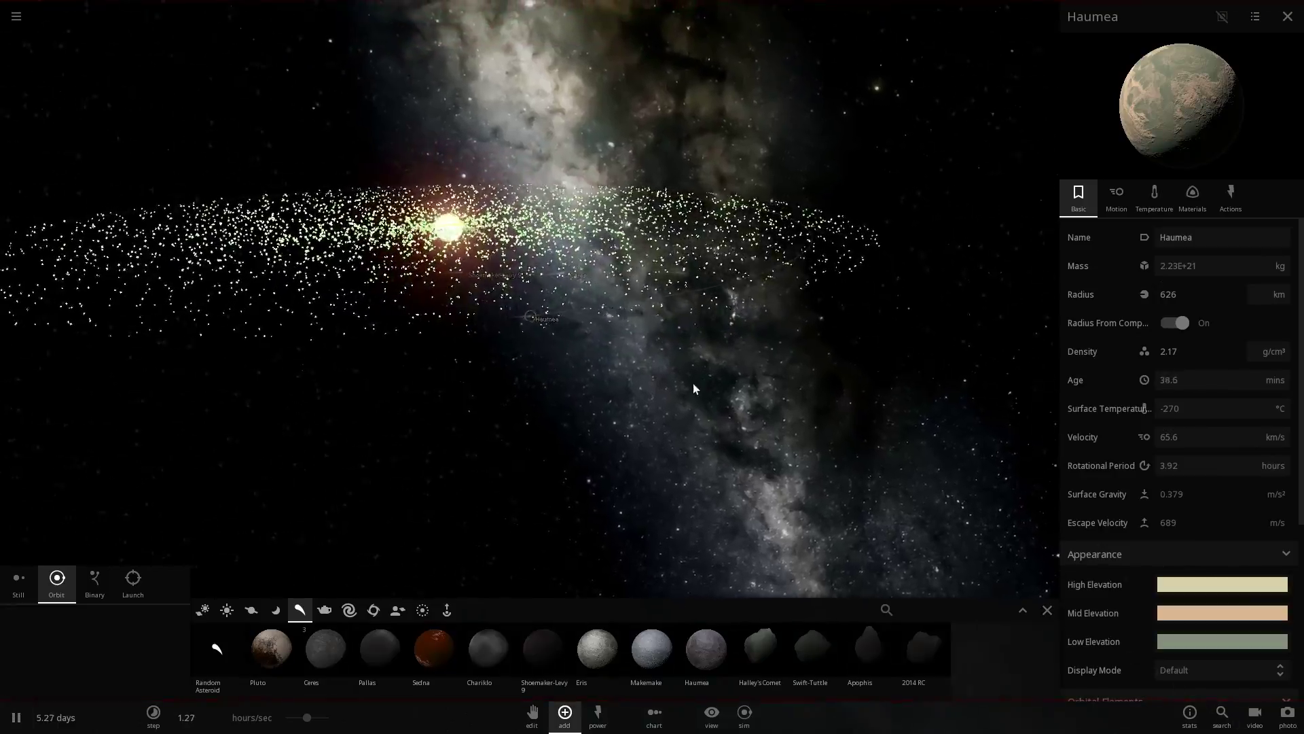
pyautogui.moveTo(694, 384); pyautogui.dragTo(554, 331, button='right')
pyautogui.scroll(5, 549, 340)
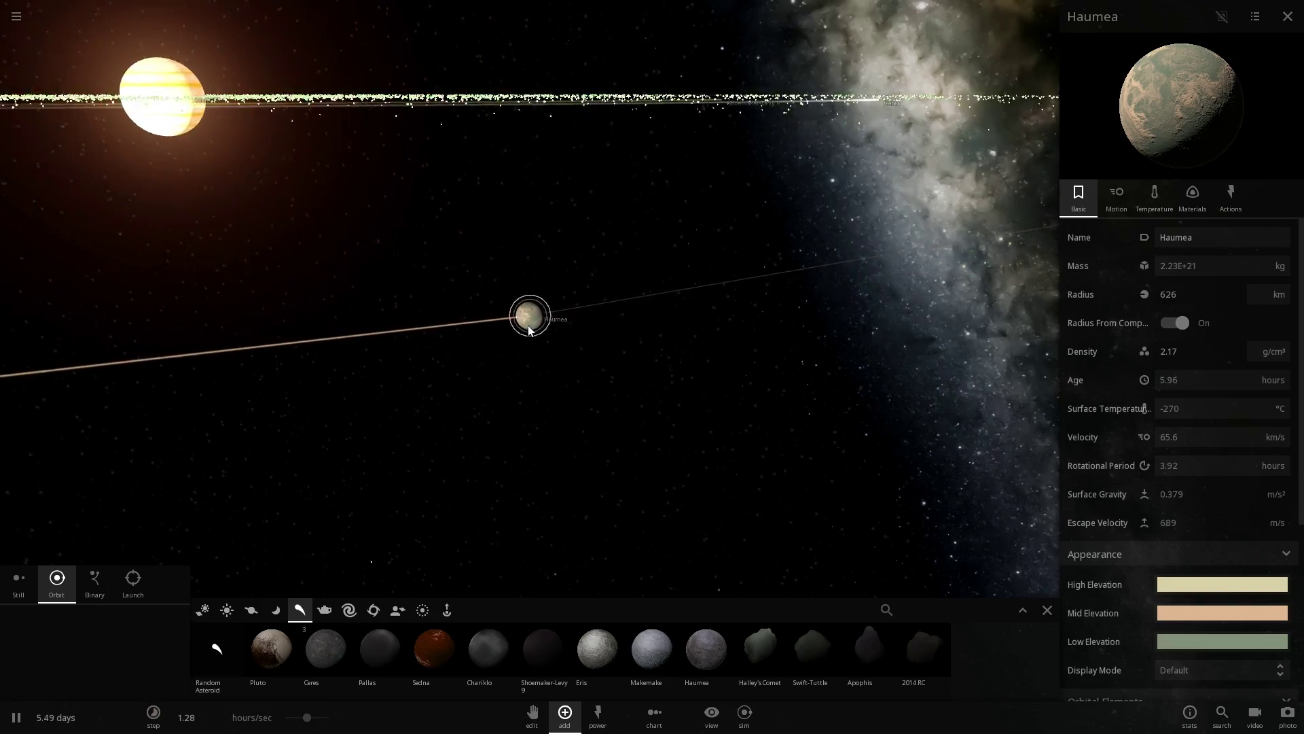
pyautogui.scroll(-5, 530, 319)
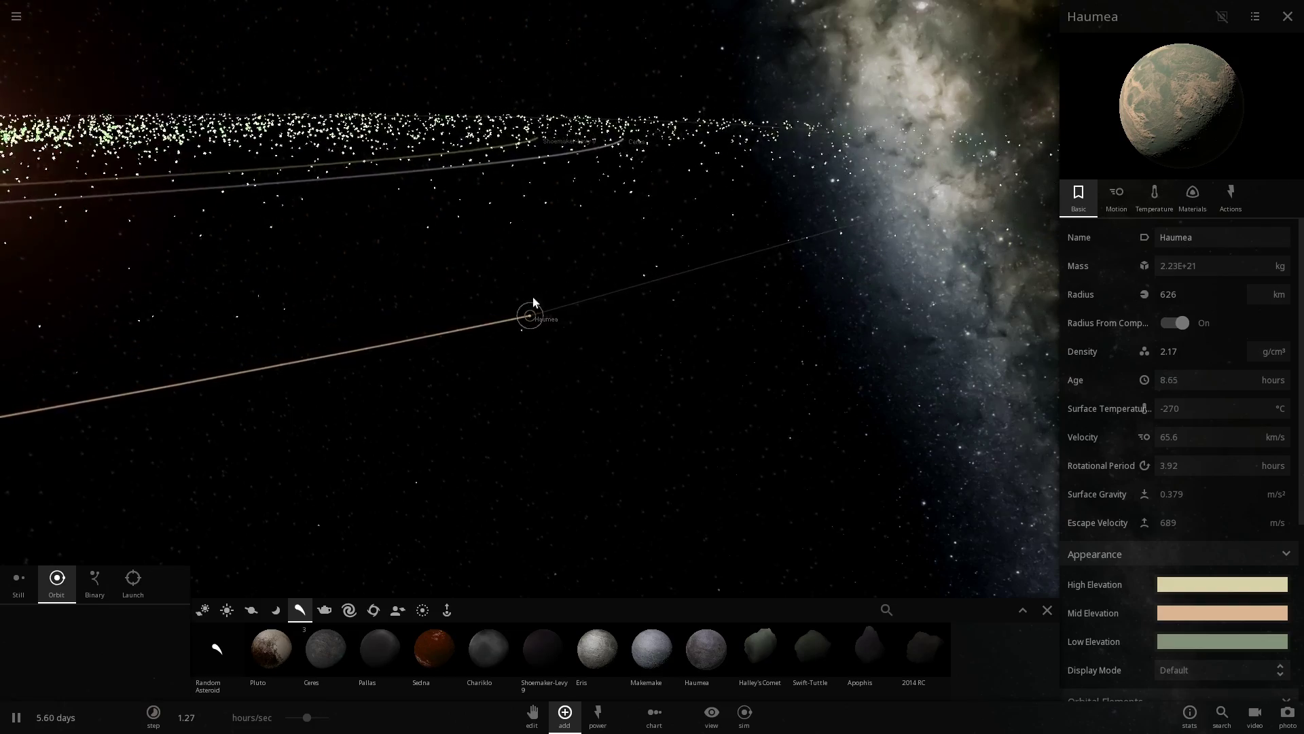
pyautogui.moveTo(534, 296)
pyautogui.mouseDown(button='right')
pyautogui.moveTo(500, 311)
pyautogui.moveTo(516, 322)
pyautogui.moveTo(544, 290)
pyautogui.mouseUp(button='right')
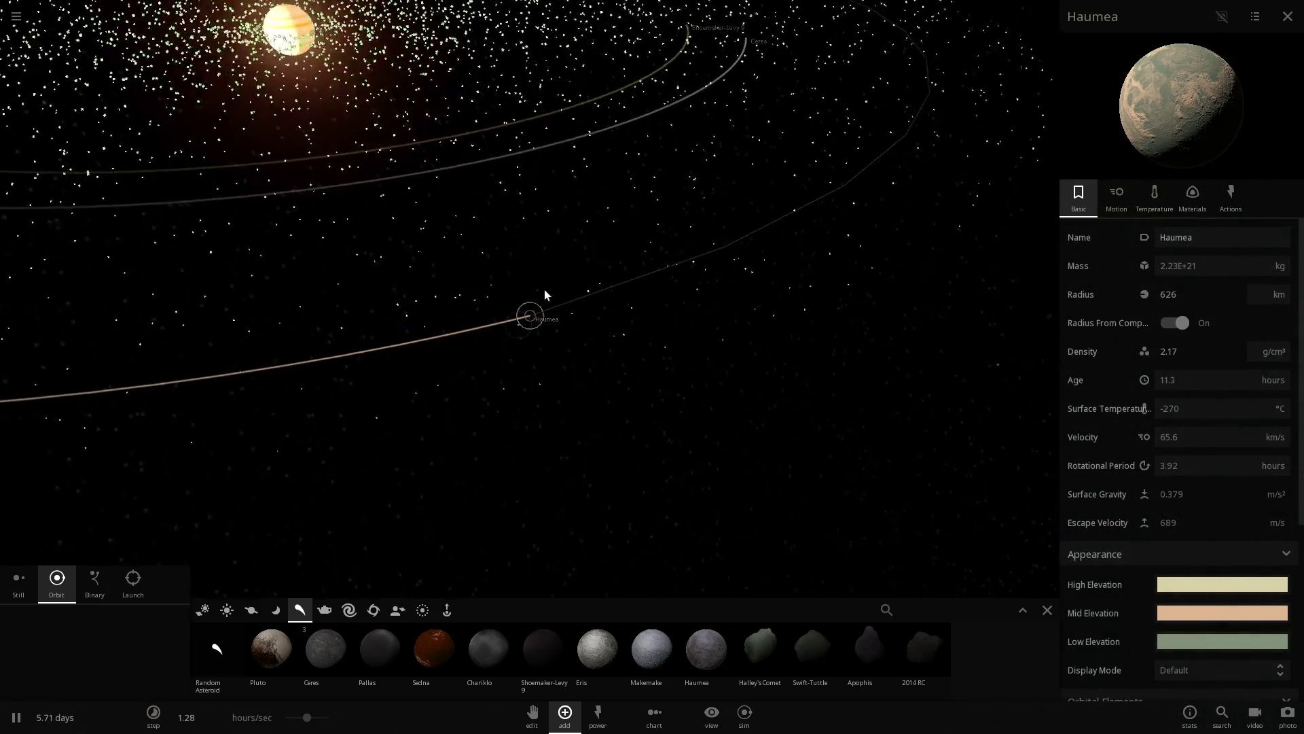
pyautogui.moveTo(545, 294)
pyautogui.mouseDown()
pyautogui.moveTo(451, 219)
pyautogui.moveTo(536, 312)
pyautogui.moveTo(635, 274)
pyautogui.moveTo(551, 207)
pyautogui.moveTo(411, 388)
pyautogui.moveTo(647, 364)
pyautogui.moveTo(603, 350)
pyautogui.mouseUp()
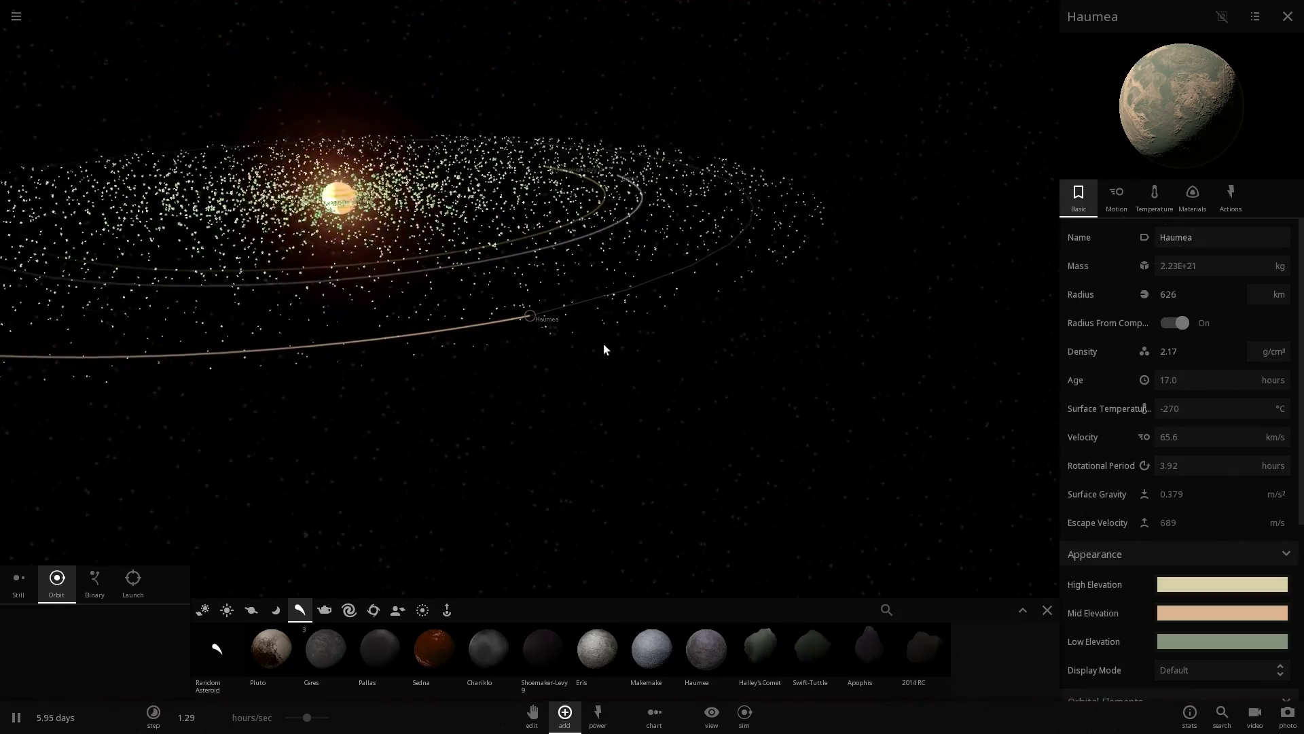
# Raise Haumea's mass to 22.4 Earth masses
pyautogui.click(1115, 206)
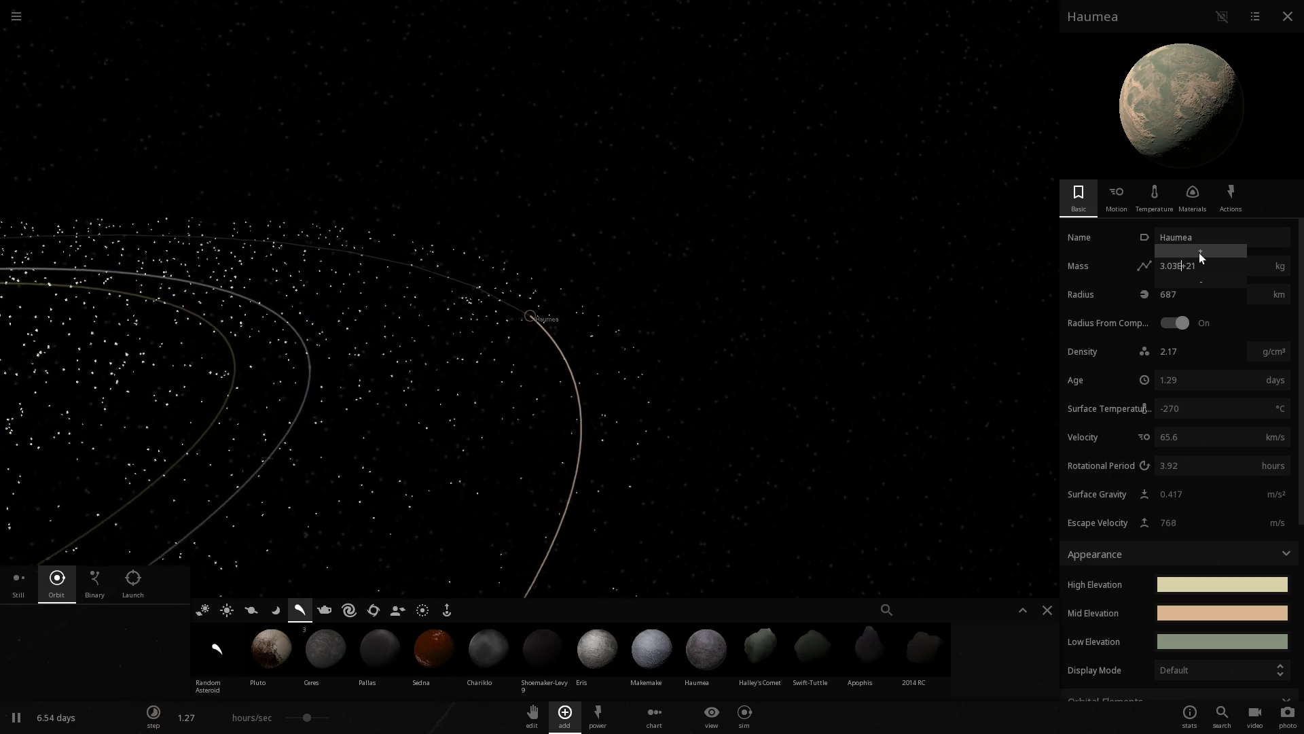
pyautogui.click(1200, 253)
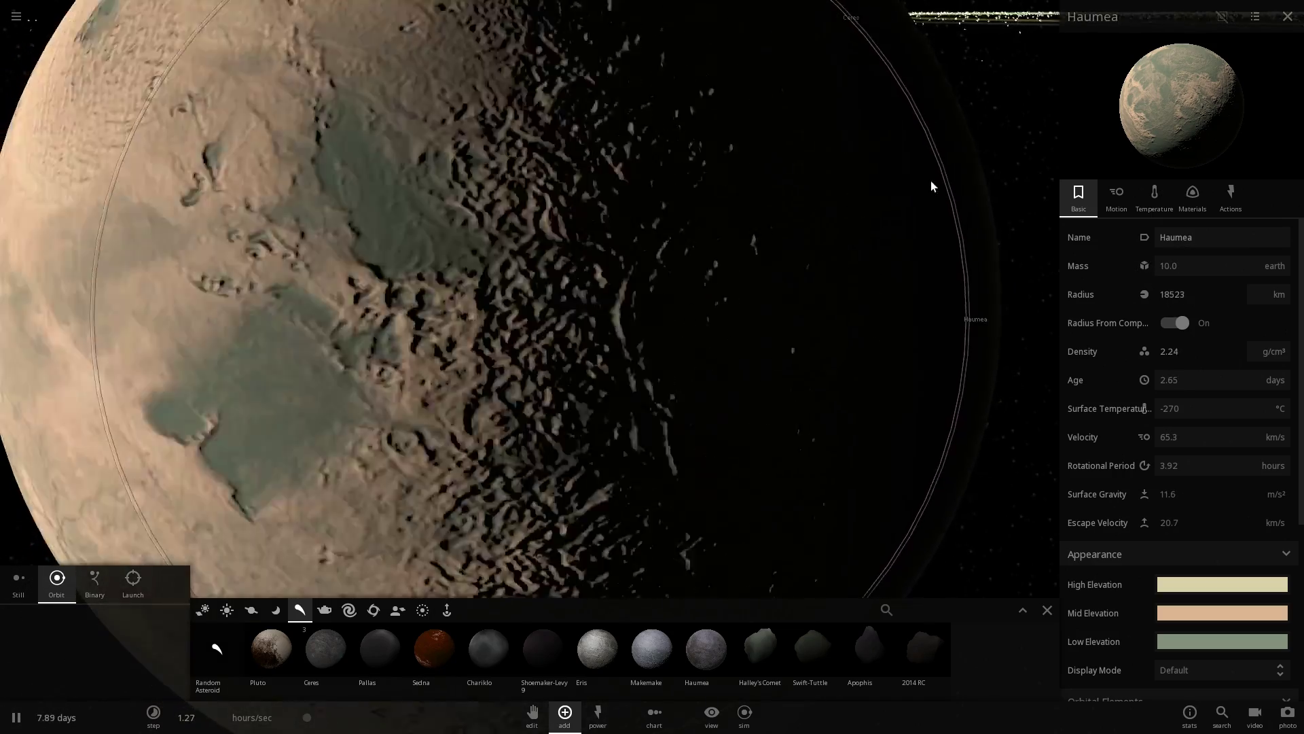
pyautogui.scroll(-5, 895, 185)
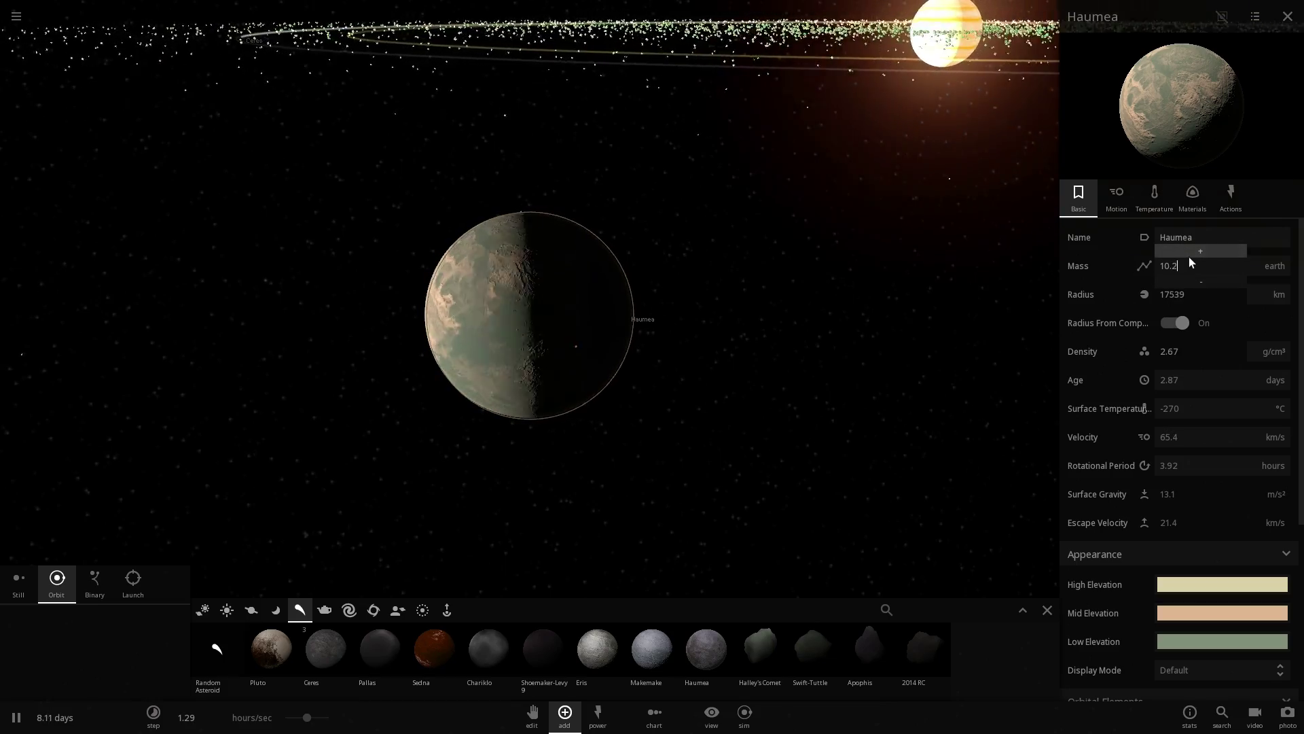
pyautogui.click(1190, 258)
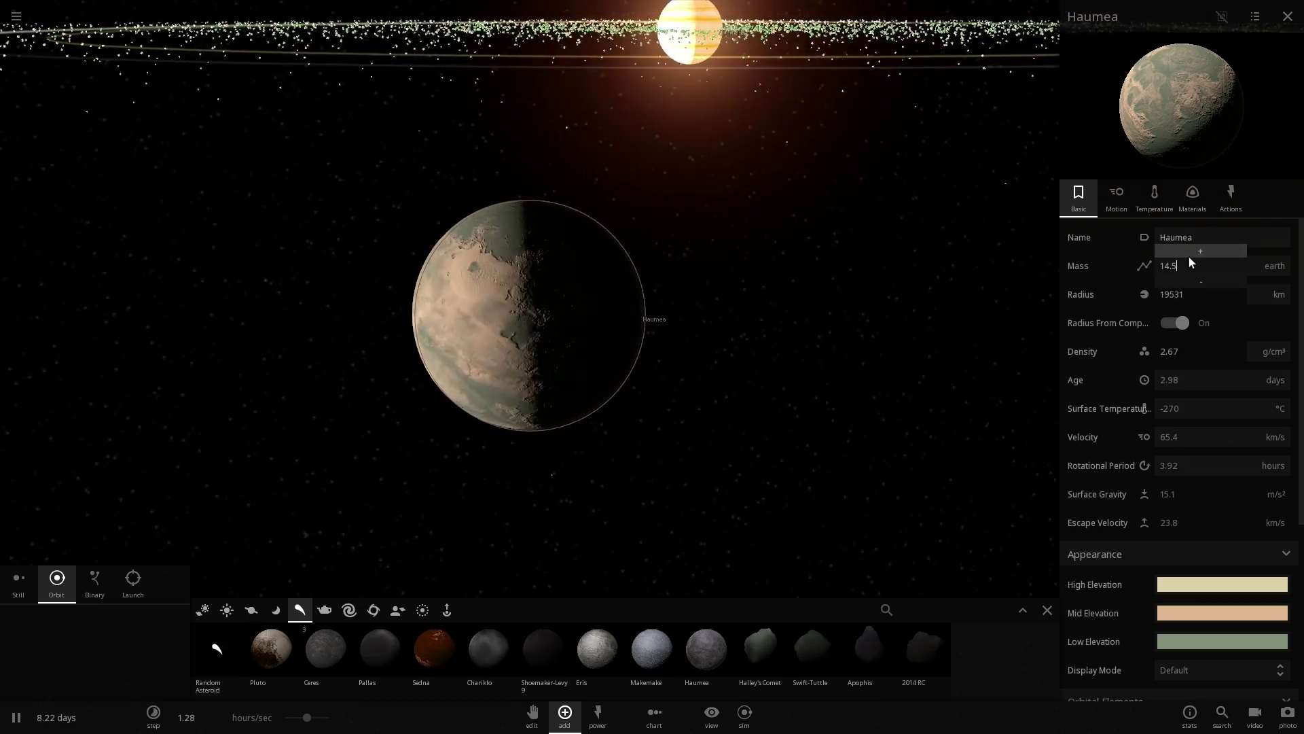
pyautogui.moveTo(1190, 257); pyautogui.dragTo(1189, 257)
# Set the hydrogen share of Haumea's composition to 44.2 %, turning it into a gas planet
pyautogui.click(1191, 202)
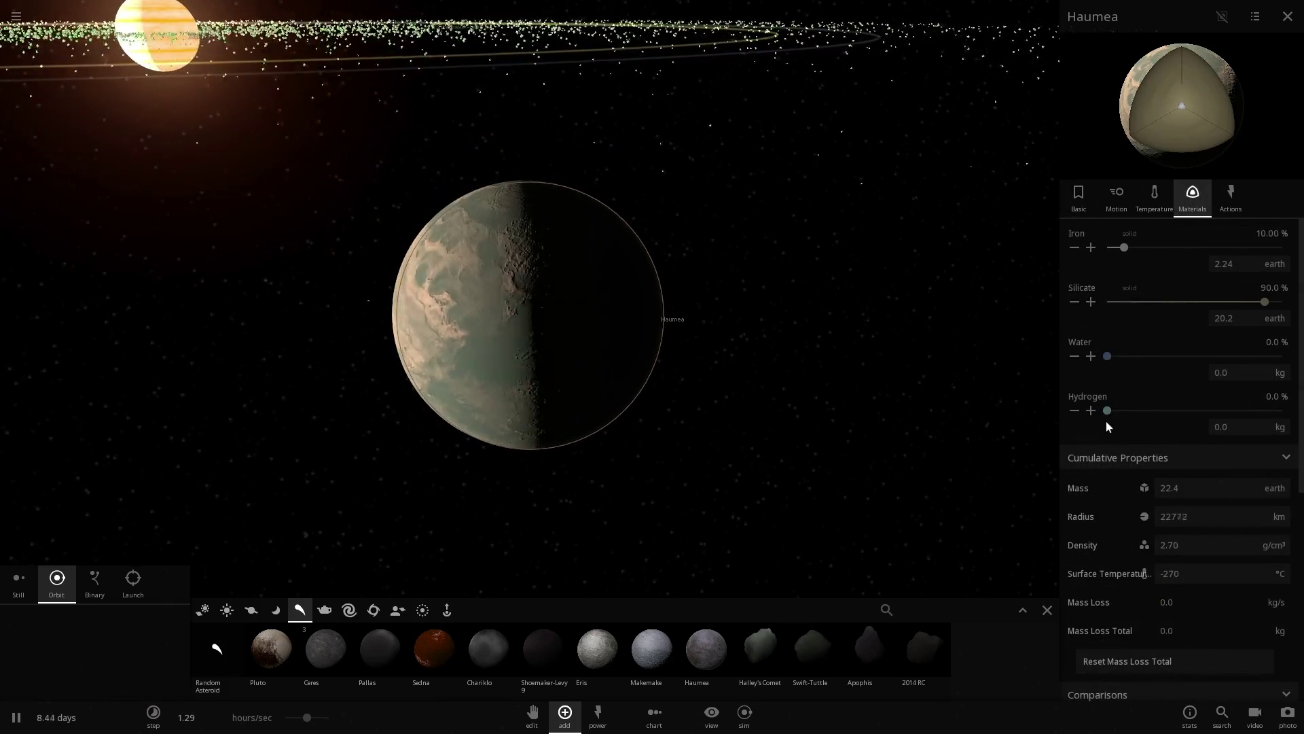
pyautogui.moveTo(1116, 411); pyautogui.dragTo(1185, 410)
pyautogui.scroll(-5, 694, 286)
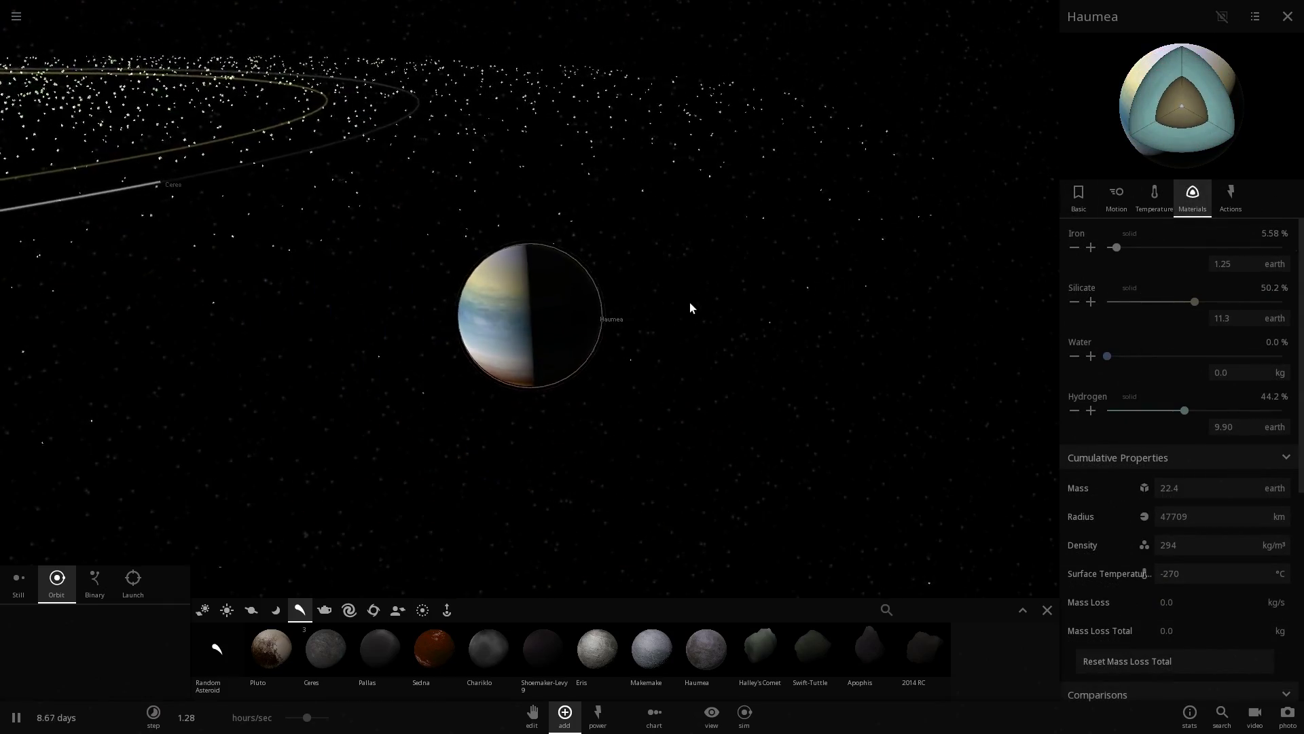
# Examine the hydrogen-rich Haumea against Wolf 359, the ring and the other orbits from several angles
pyautogui.moveTo(690, 302); pyautogui.dragTo(547, 373)
pyautogui.moveTo(691, 343); pyautogui.dragTo(581, 311)
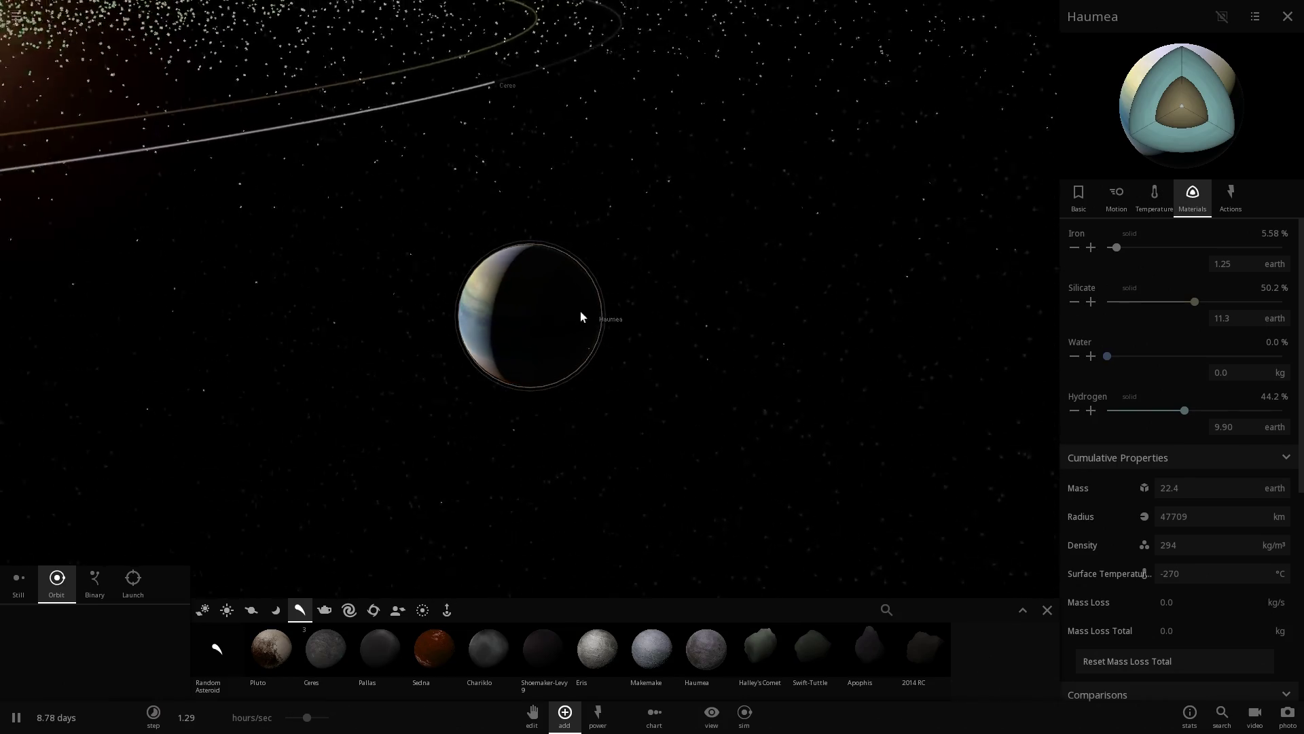
pyautogui.scroll(-1, 661, 314)
pyautogui.moveTo(720, 319)
pyautogui.mouseDown()
pyautogui.moveTo(662, 314)
pyautogui.moveTo(708, 343)
pyautogui.moveTo(594, 325)
pyautogui.mouseUp()
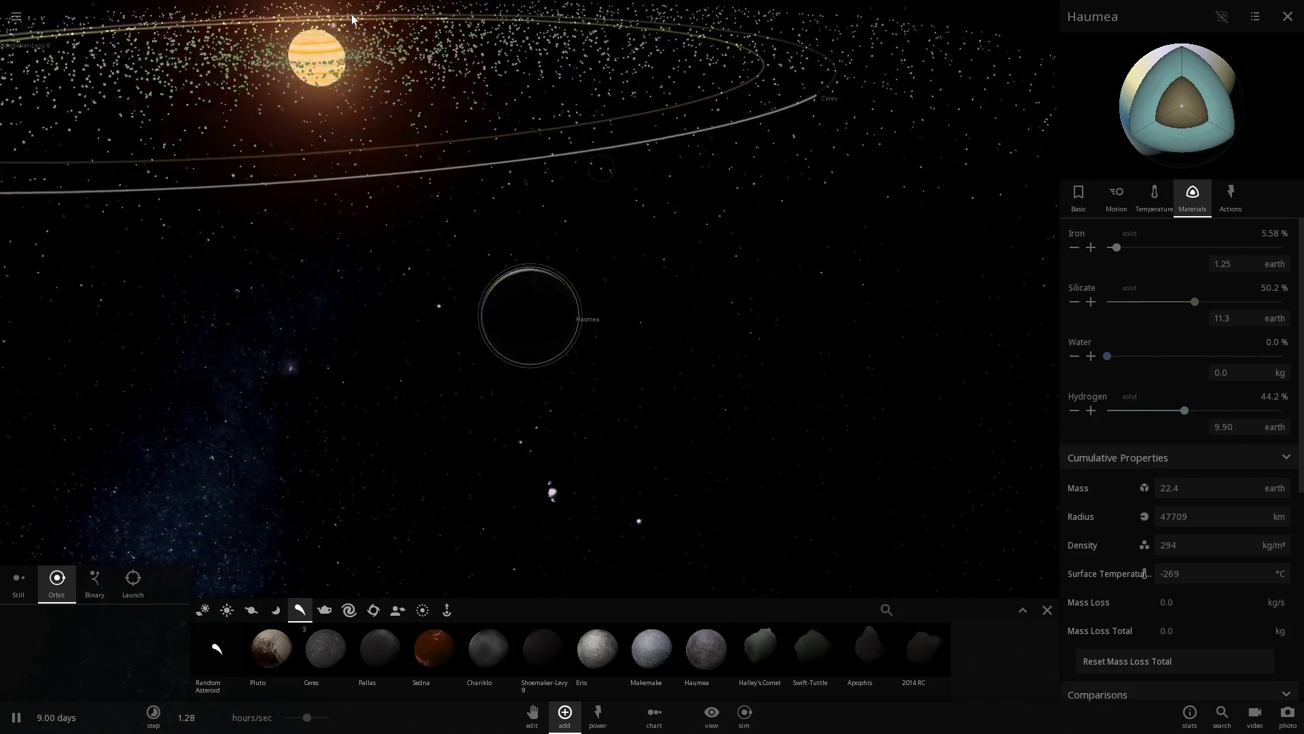
pyautogui.moveTo(554, 82); pyautogui.dragTo(566, 330)
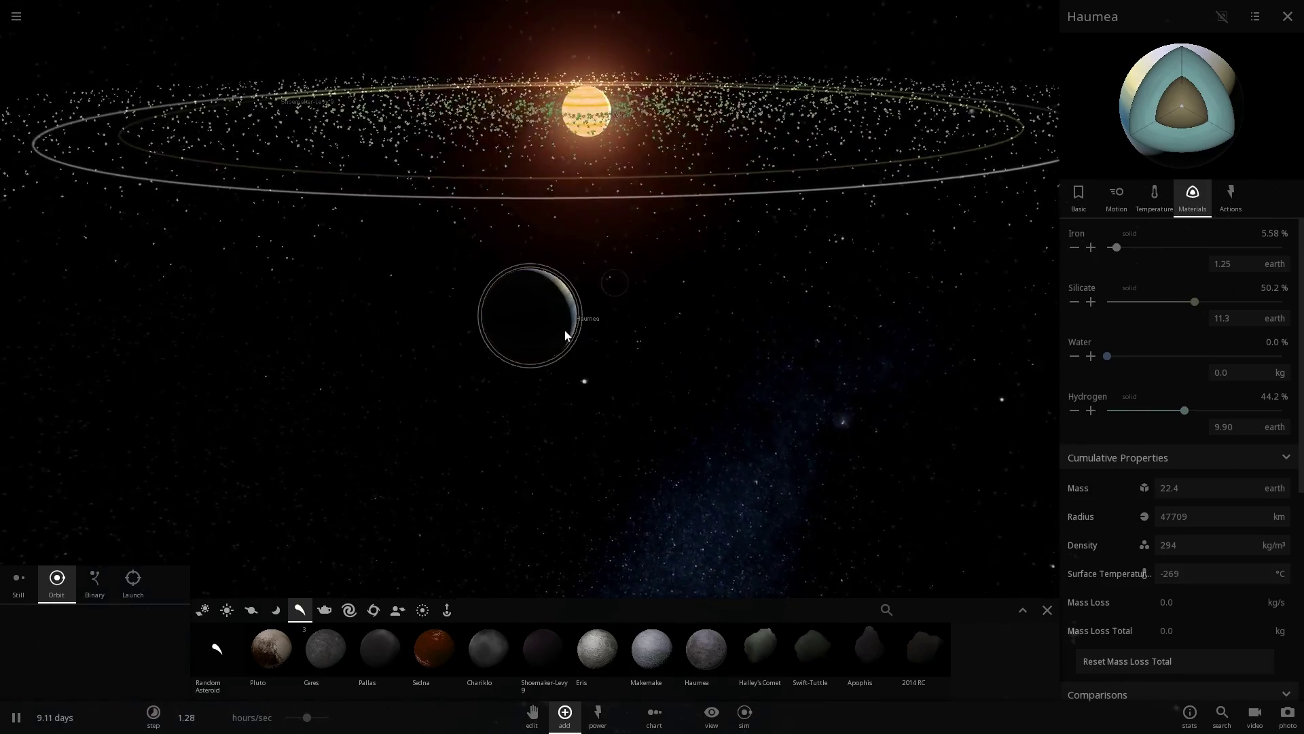
pyautogui.scroll(3, 564, 330)
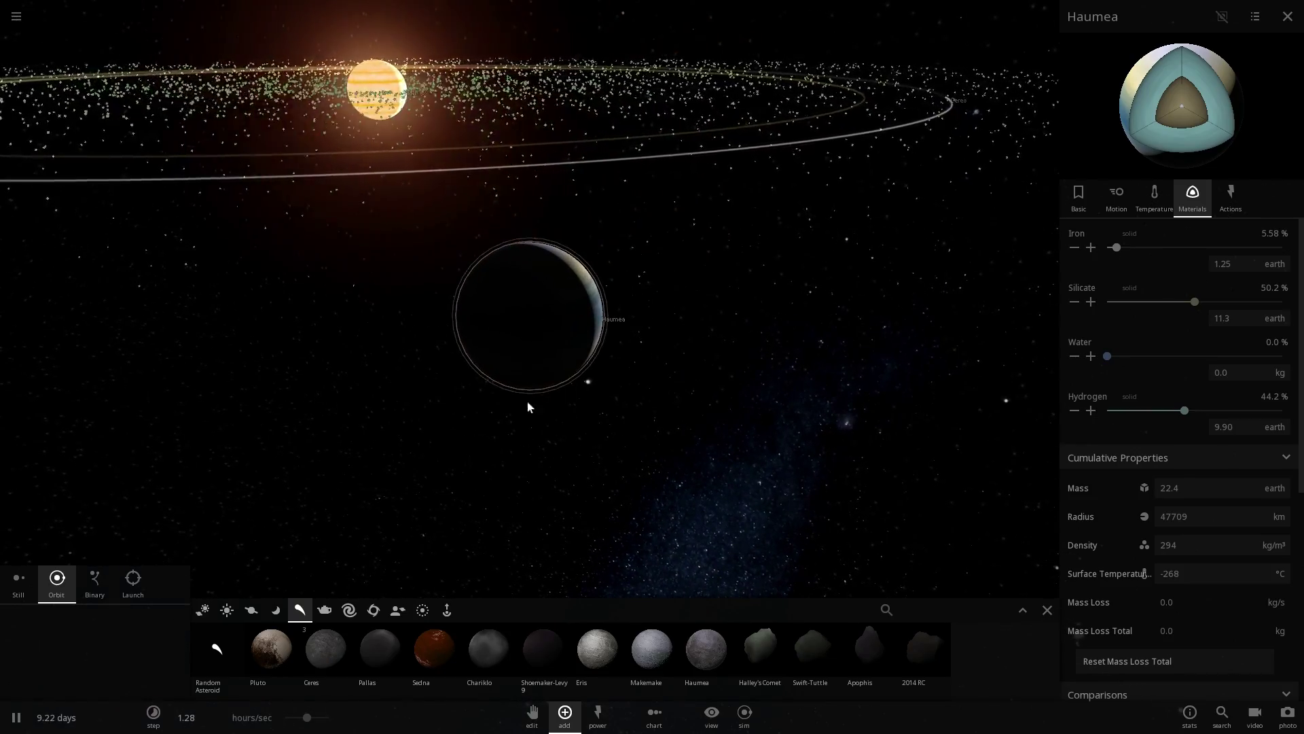
pyautogui.moveTo(507, 364); pyautogui.dragTo(504, 325)
pyautogui.scroll(-6, 525, 339)
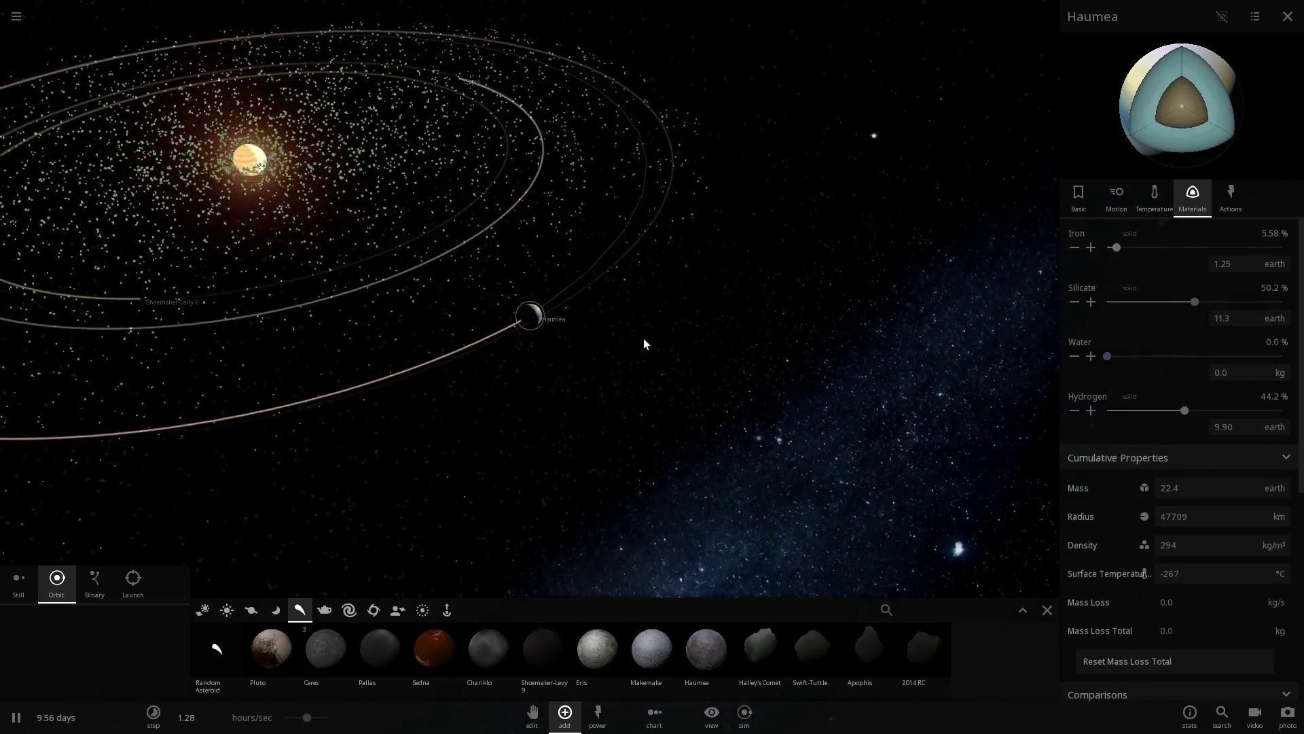
# Delete Haumea from the system and focus on Wolf 359
pyautogui.press('Delete')
pyautogui.moveTo(656, 344); pyautogui.dragTo(763, 201)
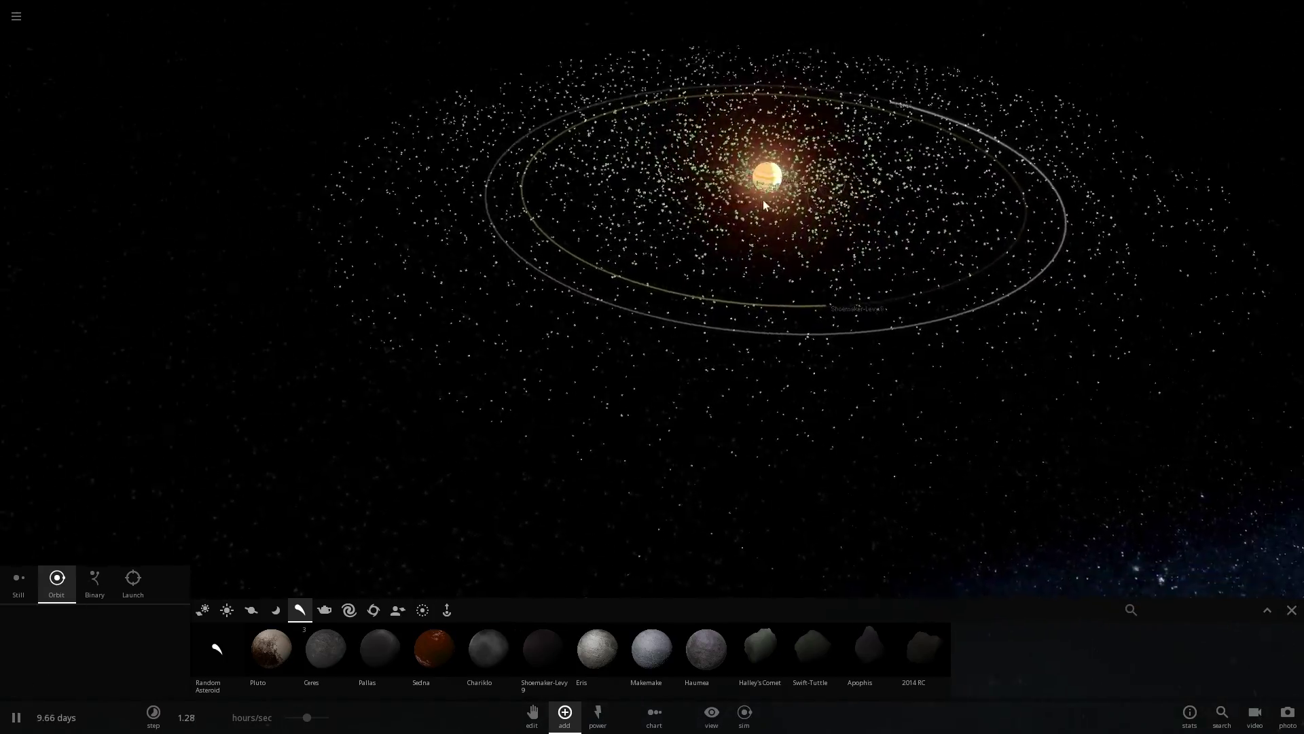
pyautogui.doubleClick(716, 185)
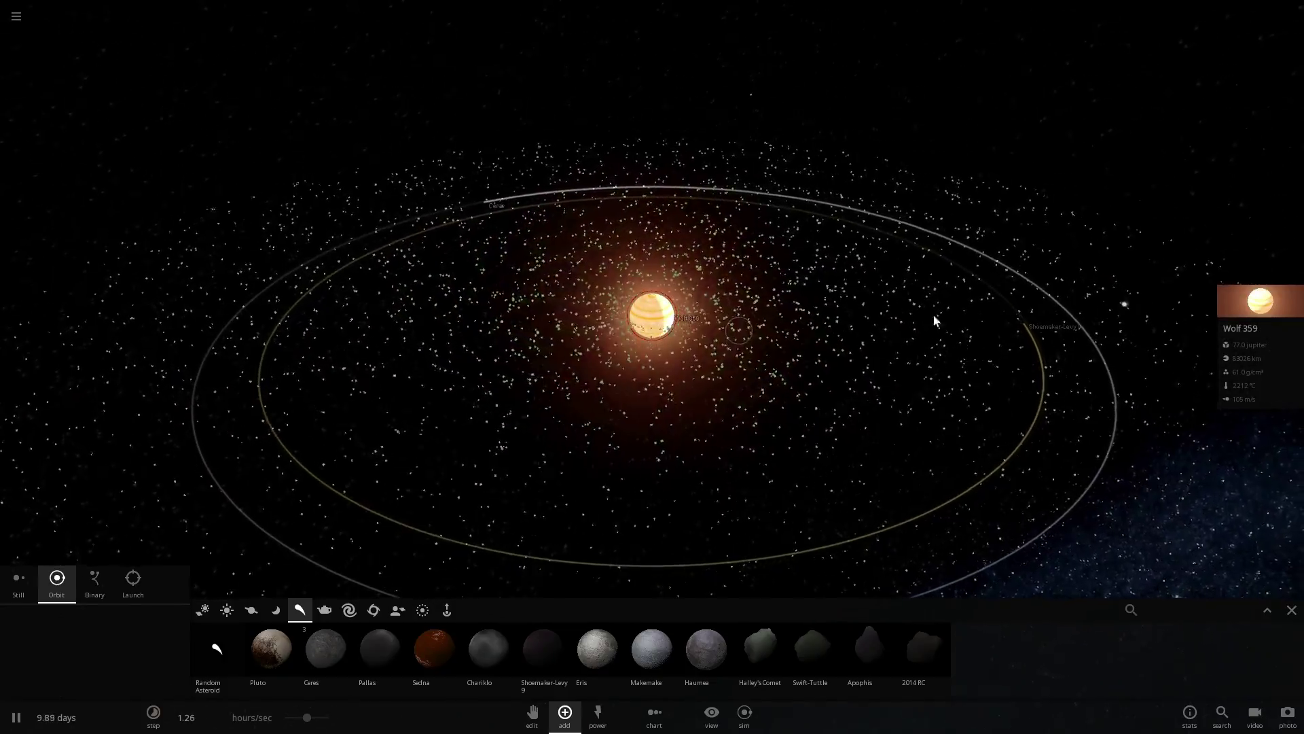
# Raise Wolf 359's mass to 79.3 Jupiter masses and examine the star and its ring while pausing and resuming the simulation
pyautogui.click(1237, 307)
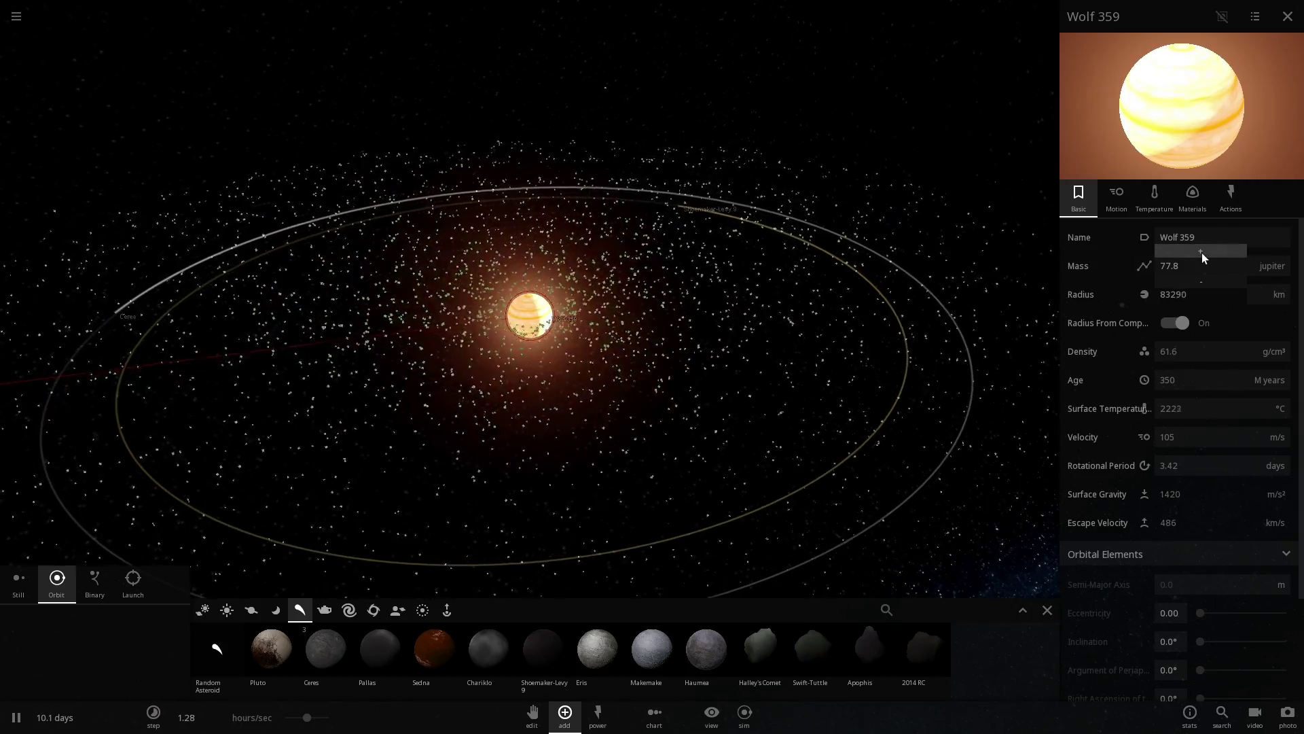
pyautogui.click(1202, 253)
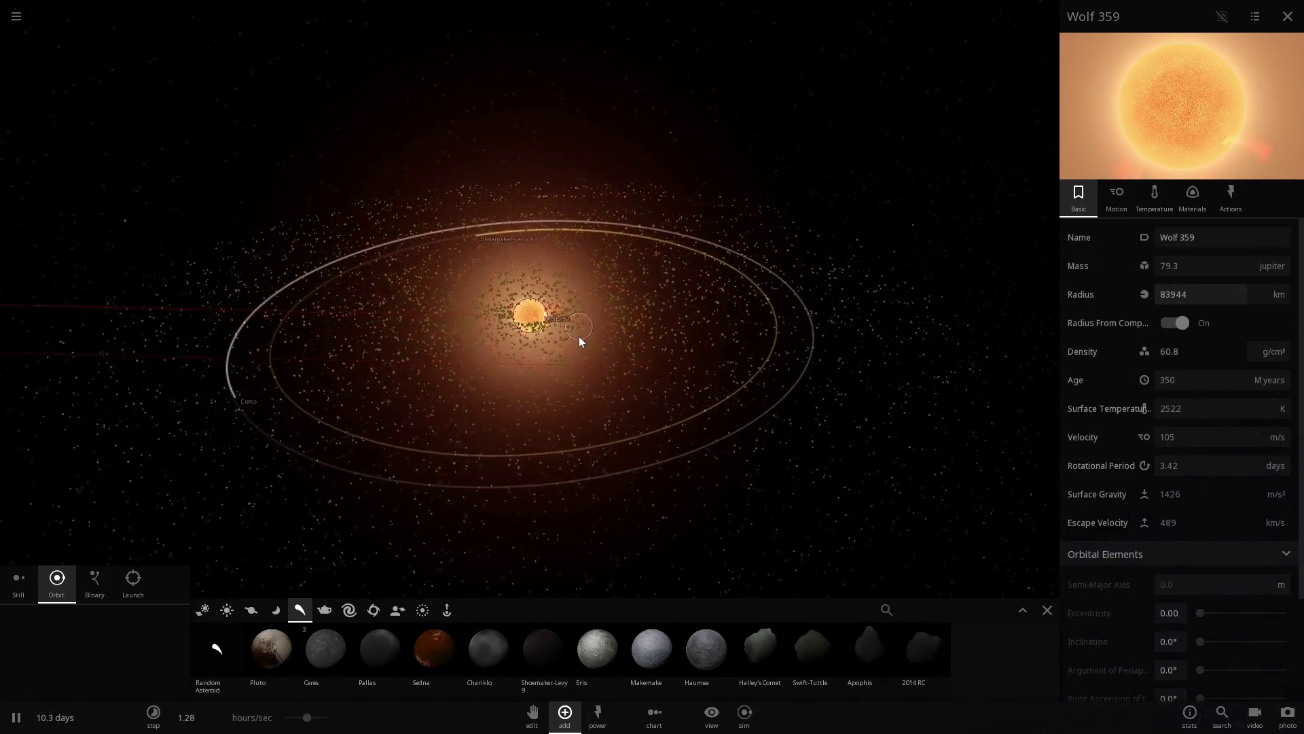
pyautogui.scroll(5, 581, 340)
pyautogui.press('space')
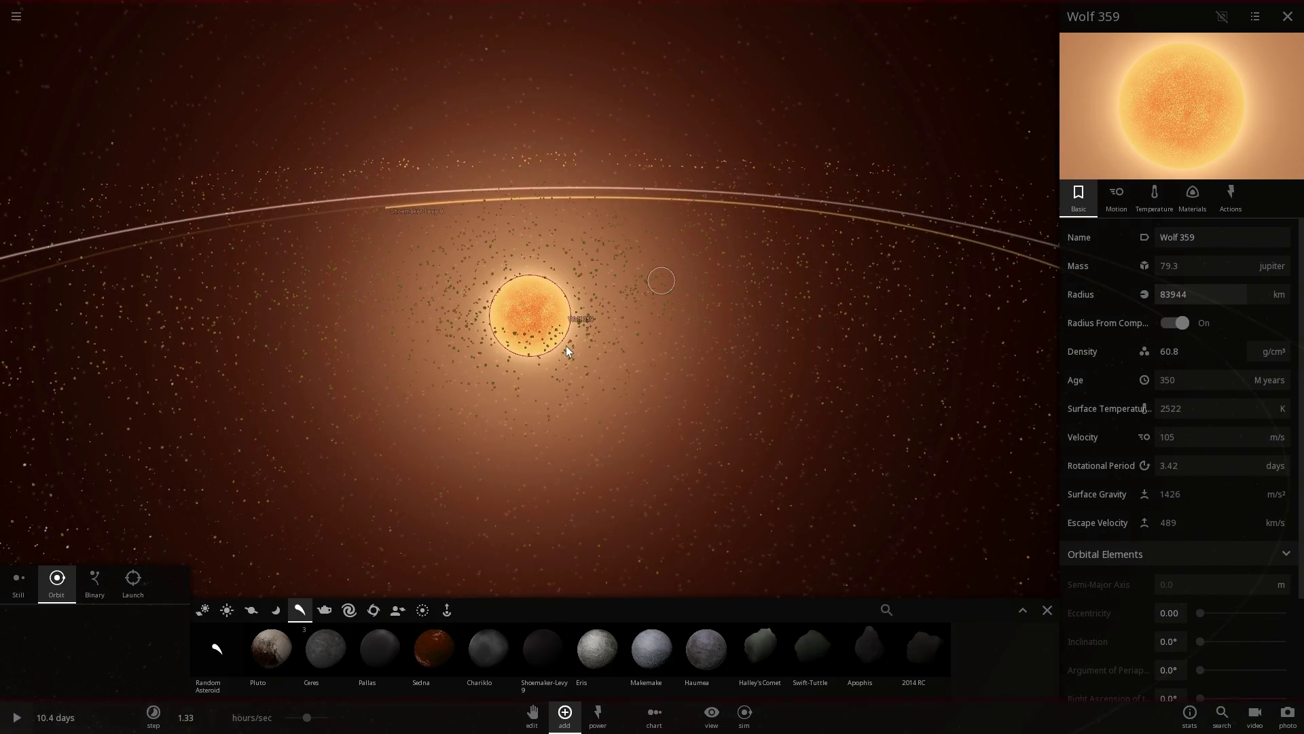
pyautogui.press('space')
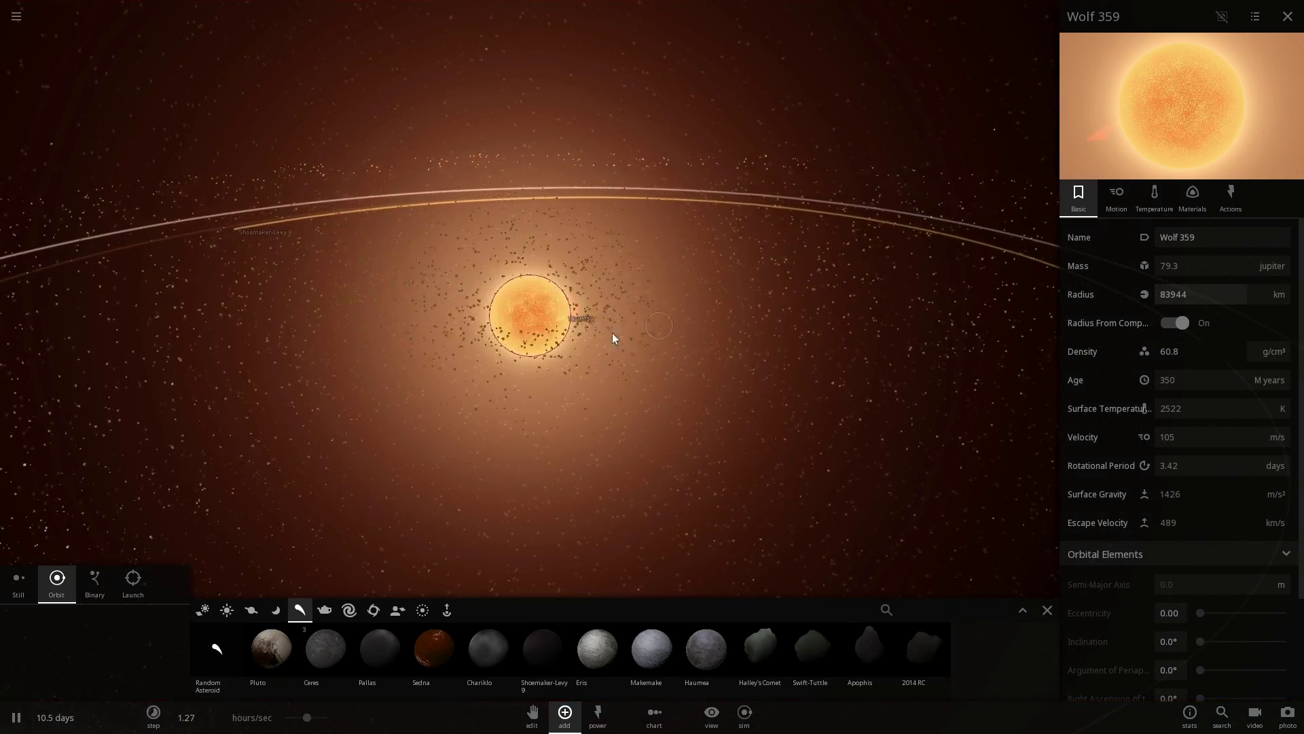
pyautogui.scroll(-5, 530, 336)
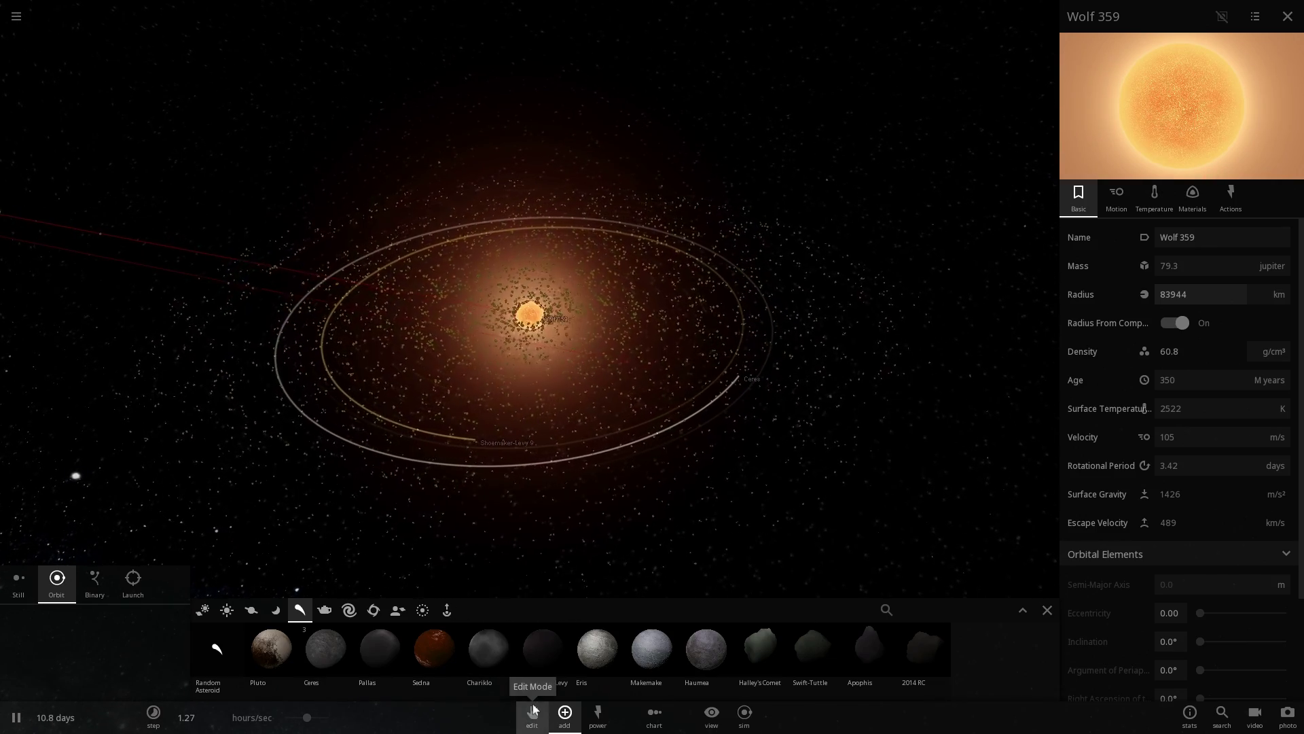
pyautogui.moveTo(553, 441); pyautogui.dragTo(535, 406, button='right')
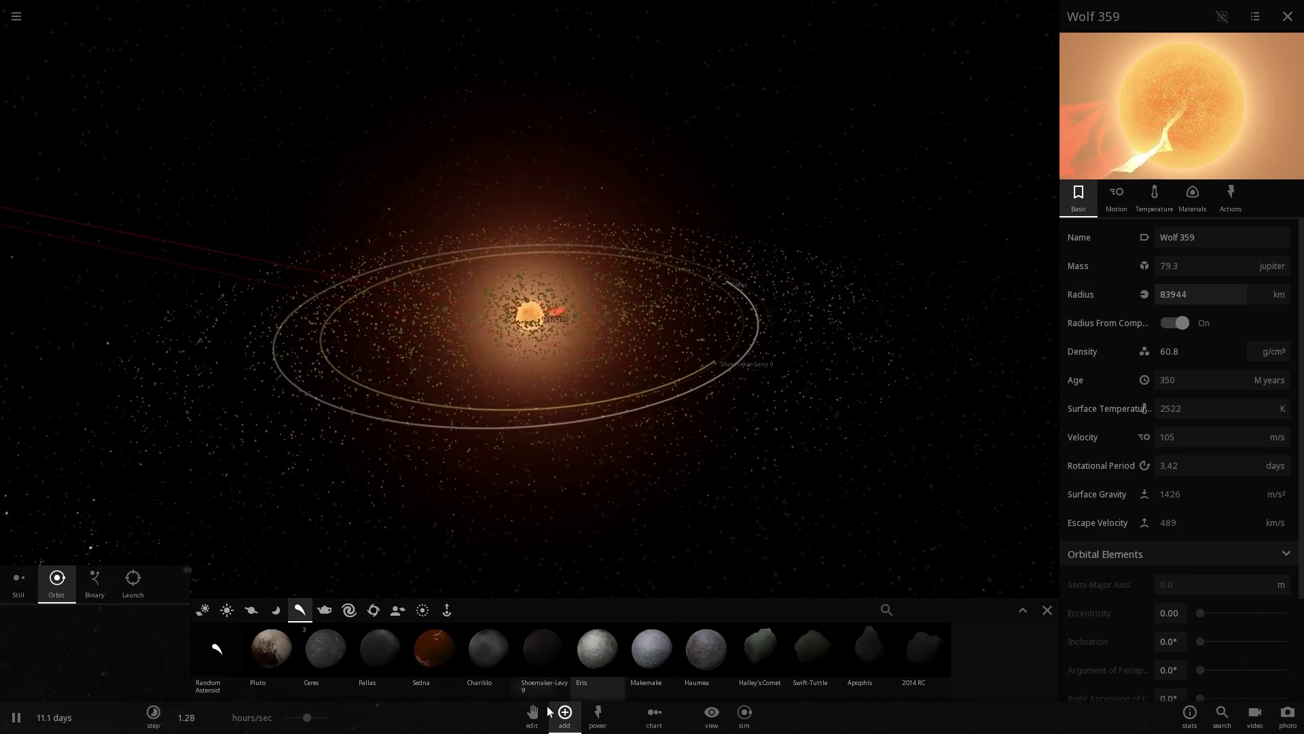
# Delete all particles and dust from the simulation, leaving Wolf 359 and its two orbiting bodies in view
pyautogui.click(600, 716)
pyautogui.click(481, 683)
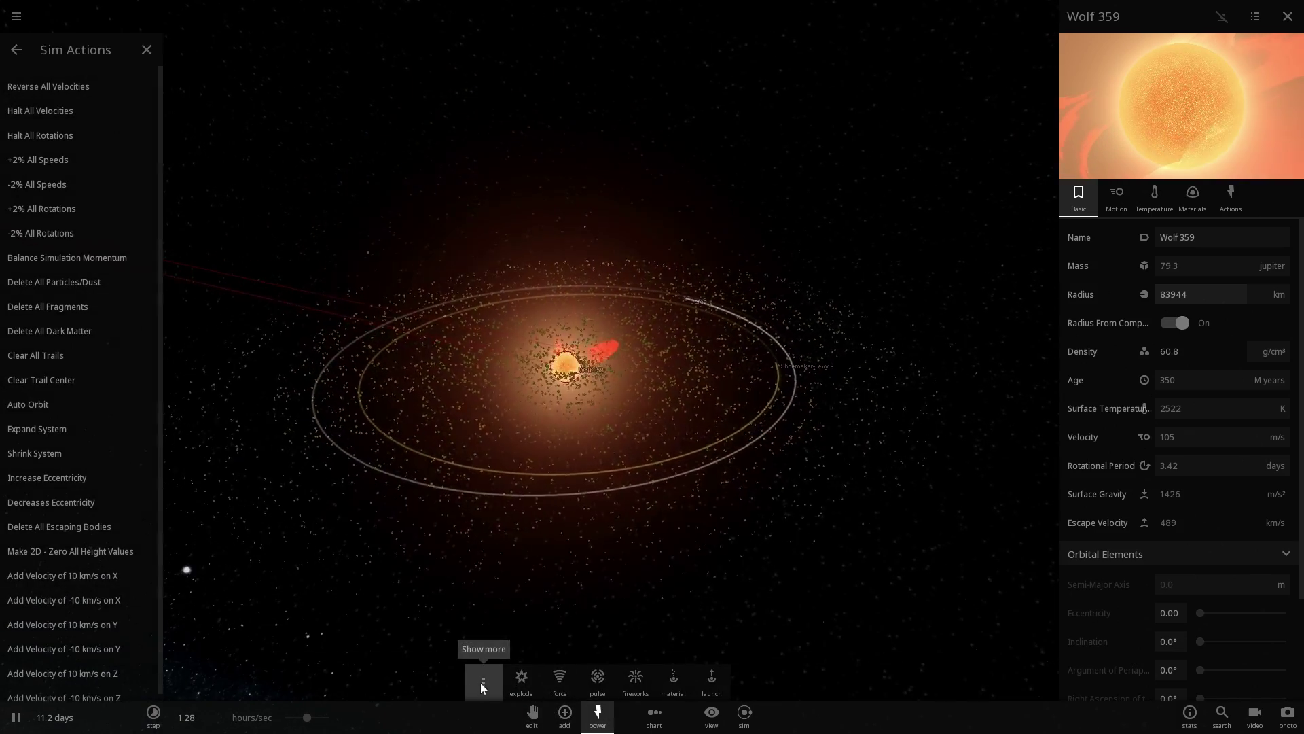
pyautogui.click(93, 290)
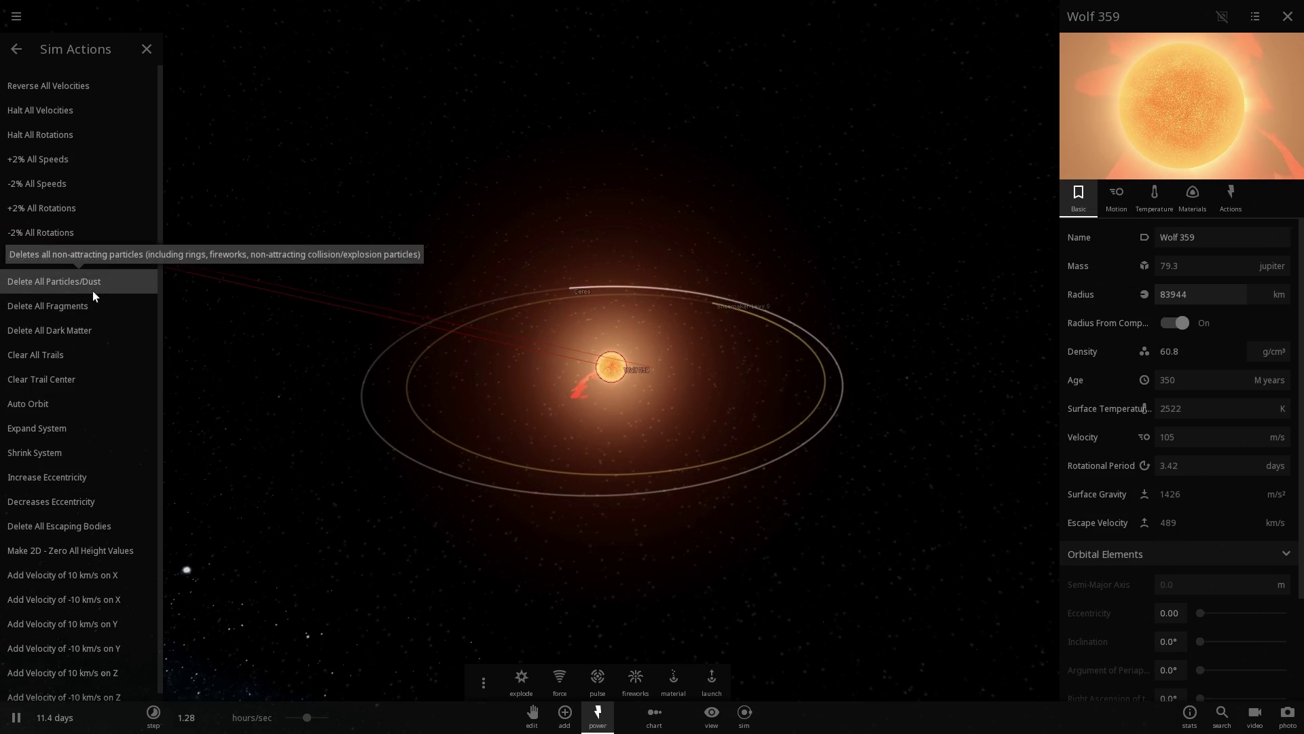
pyautogui.click(147, 50)
pyautogui.scroll(5, 550, 339)
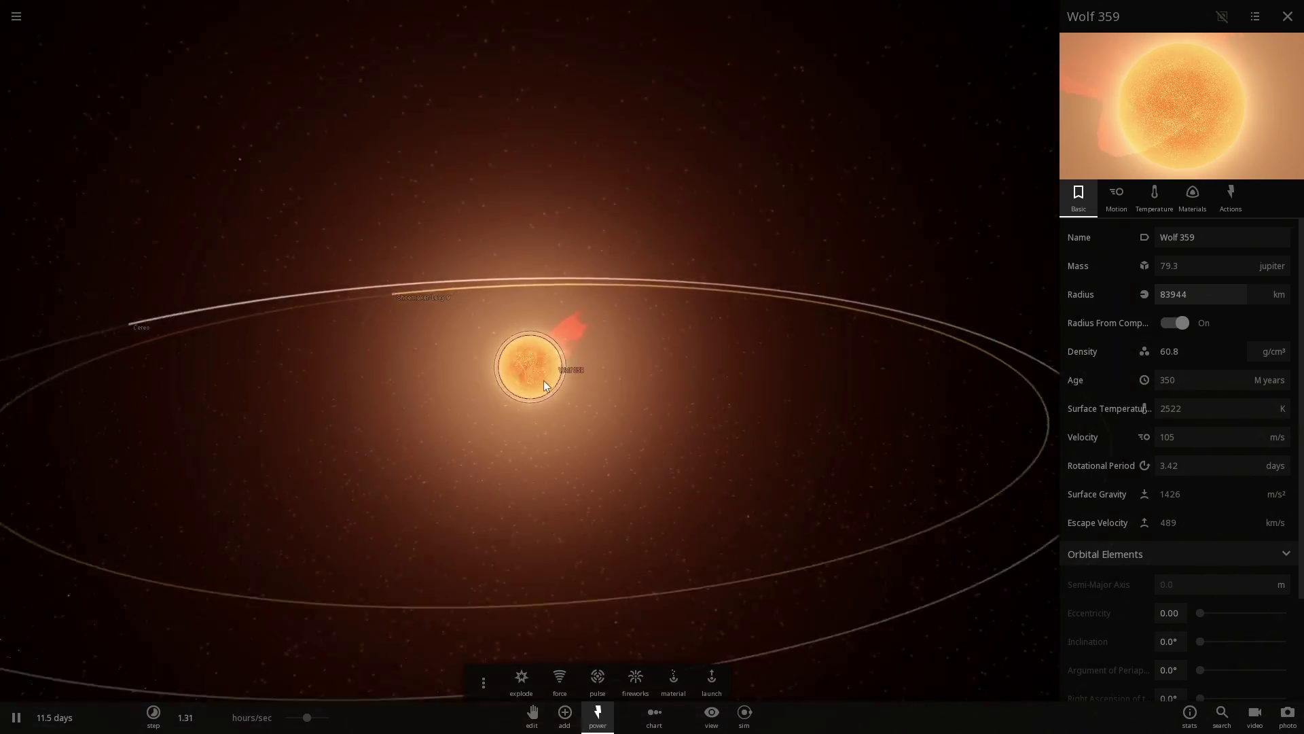
pyautogui.scroll(-3, 543, 382)
pyautogui.moveTo(524, 390); pyautogui.dragTo(409, 416, button='right')
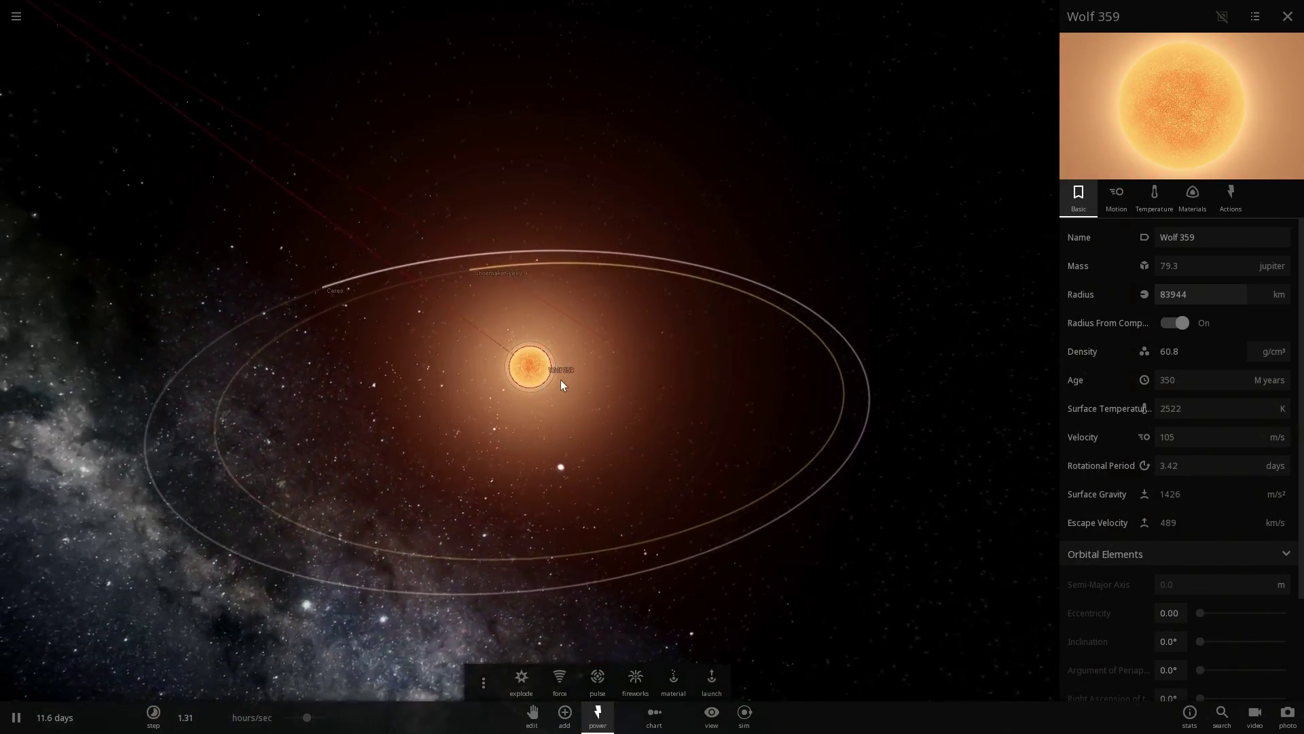
# Focus on the inner body Shoemaker-Levy 9 and examine it up close and against Wolf 359 from several angles
pyautogui.moveTo(449, 358); pyautogui.dragTo(525, 341, button='right')
pyautogui.scroll(-3, 525, 342)
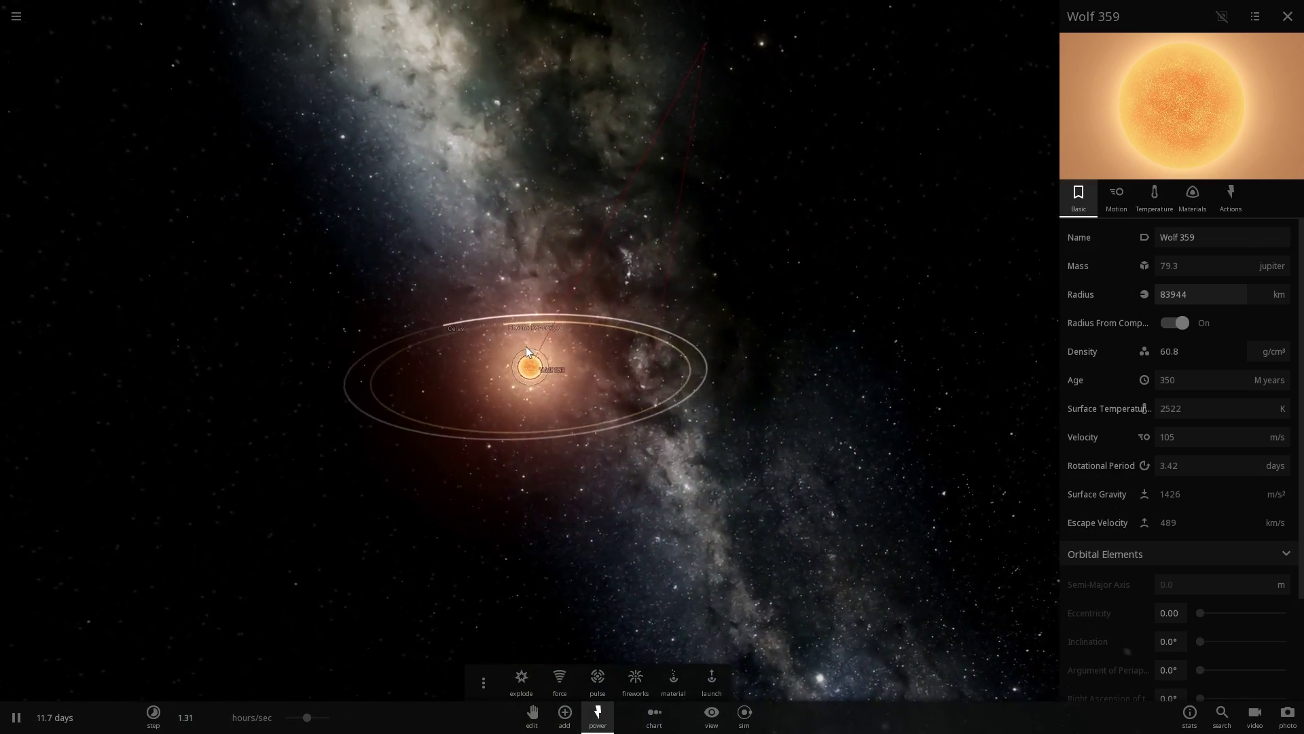
pyautogui.scroll(-3, 578, 369)
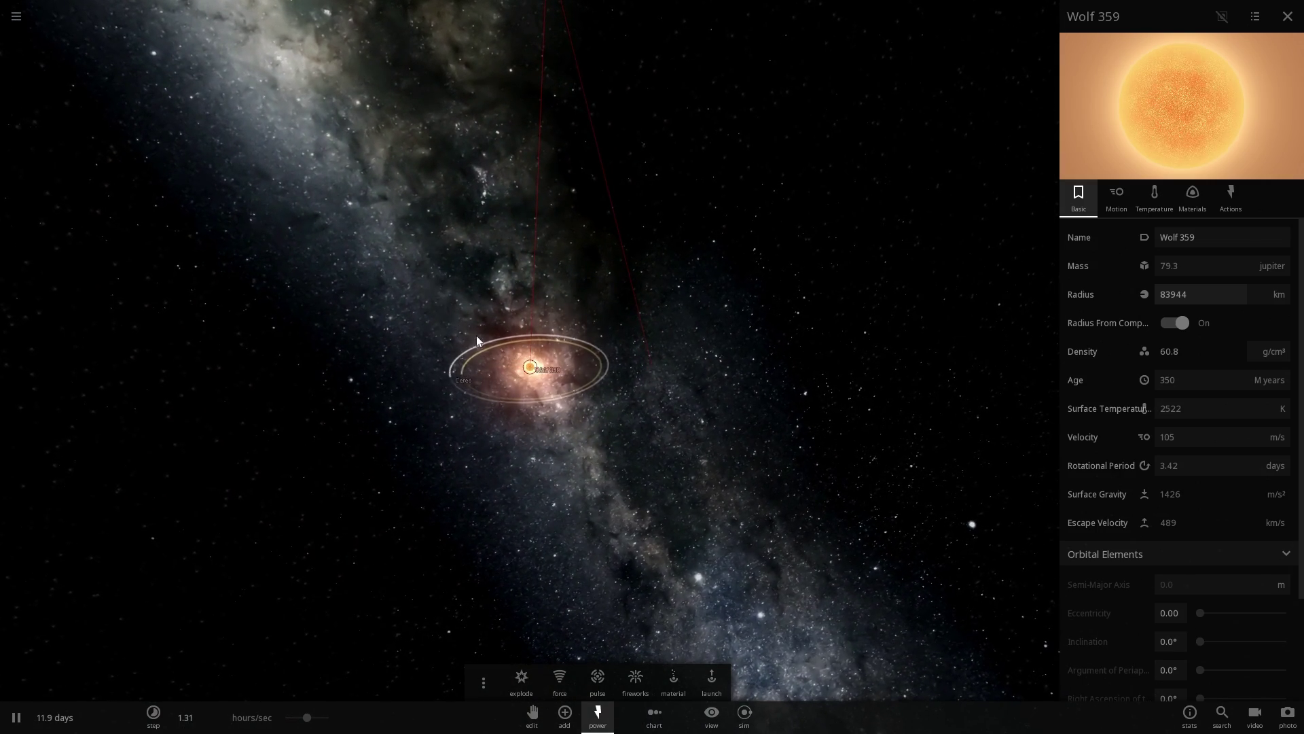
pyautogui.scroll(3, 499, 376)
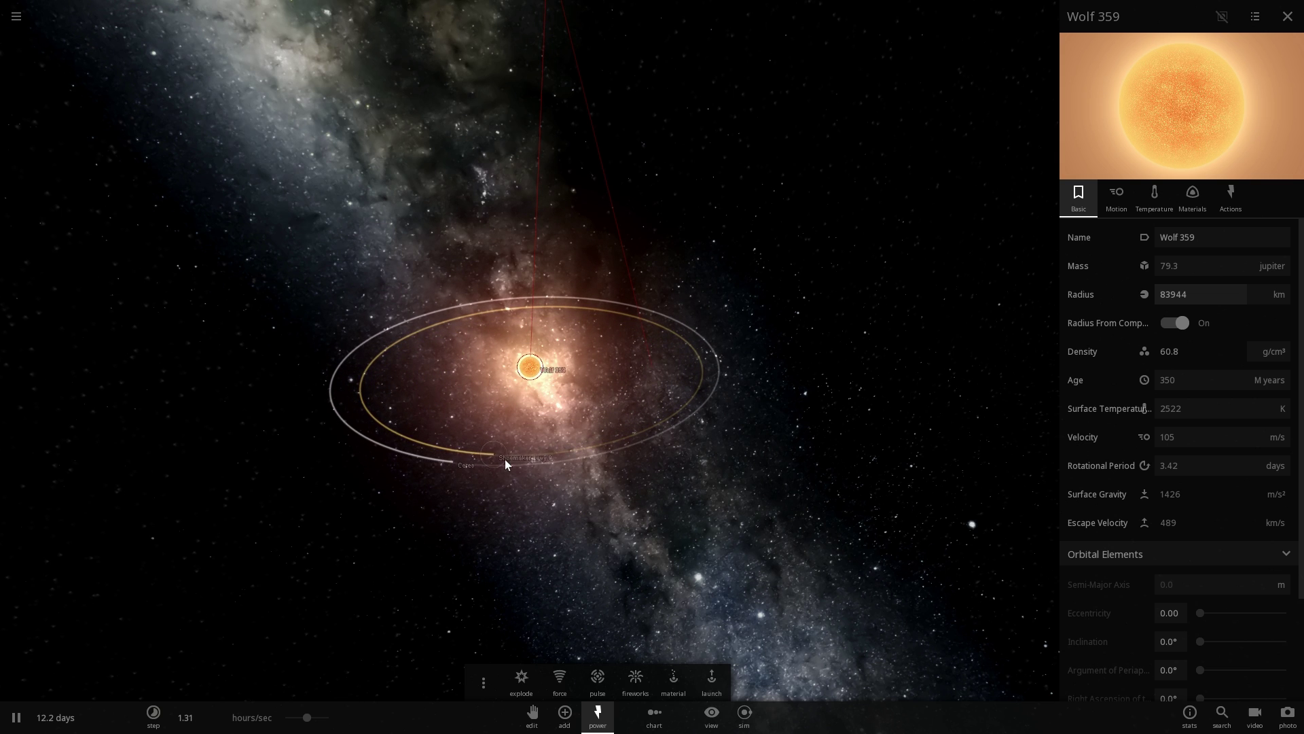
pyautogui.doubleClick(504, 459)
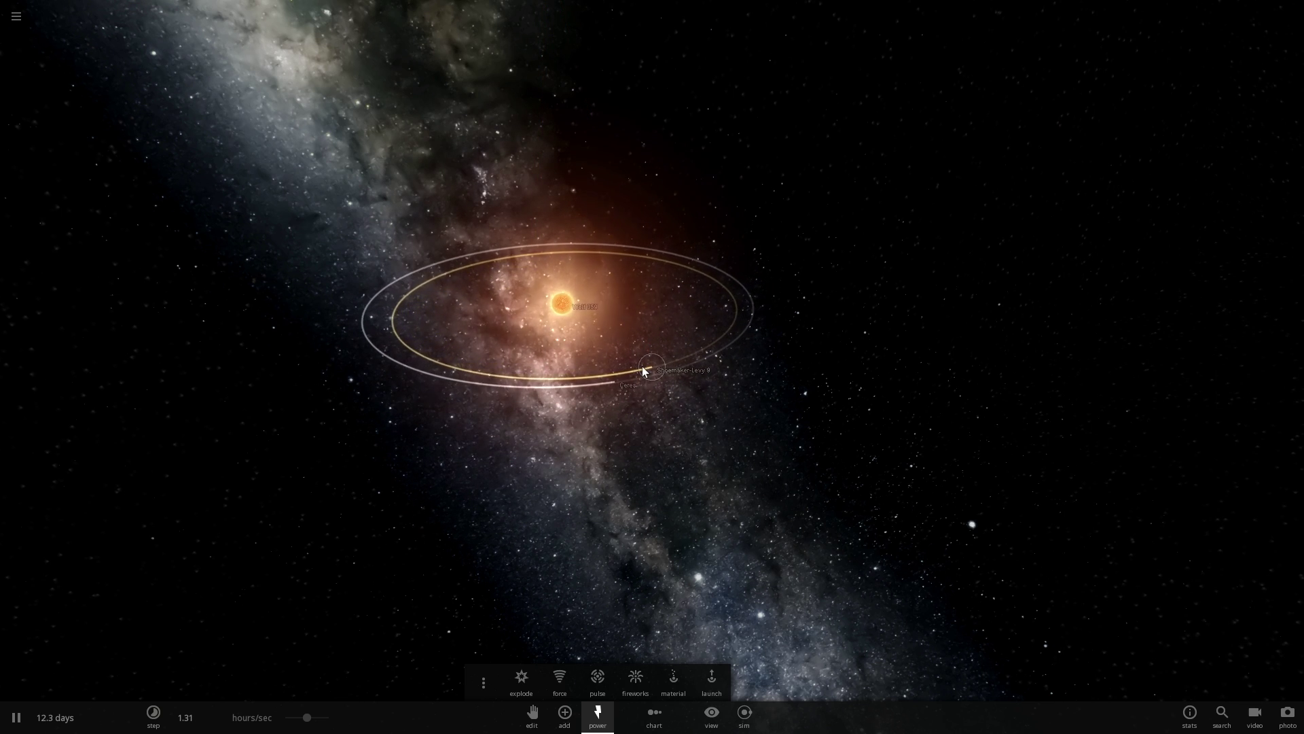
pyautogui.scroll(5, 650, 369)
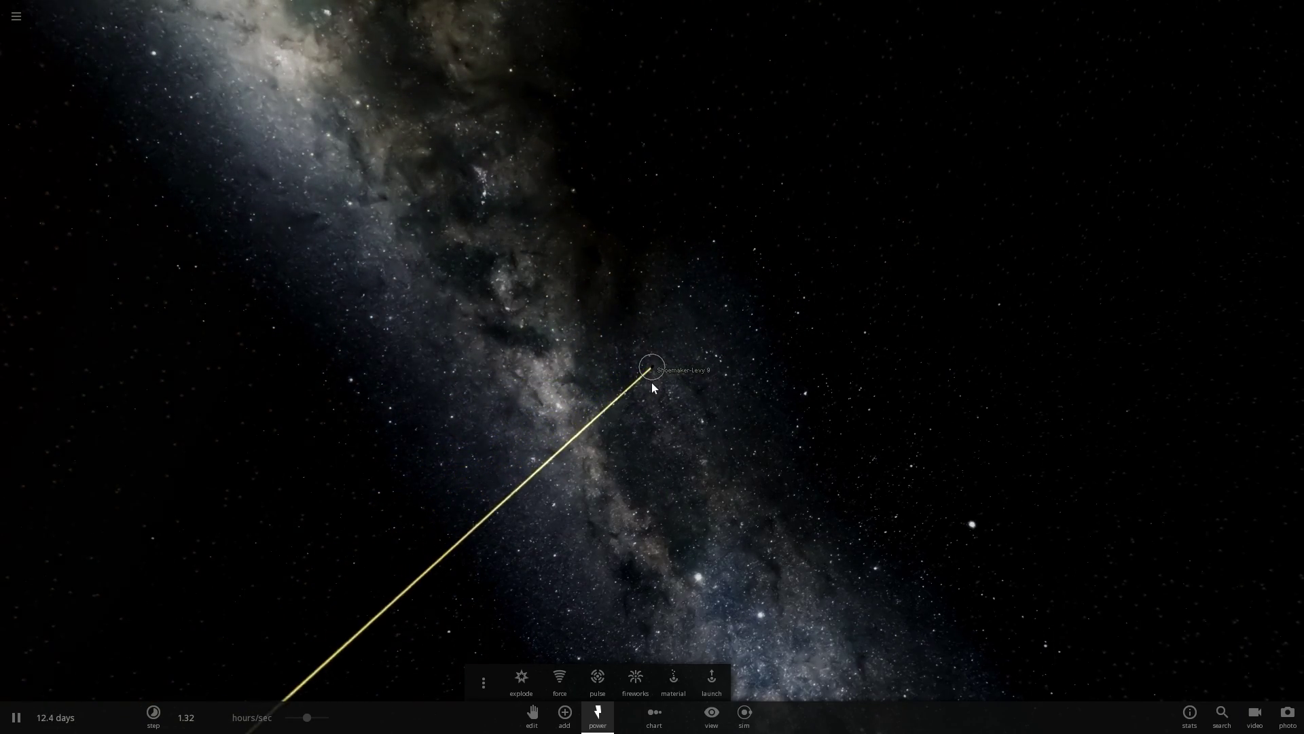
pyautogui.scroll(5, 651, 382)
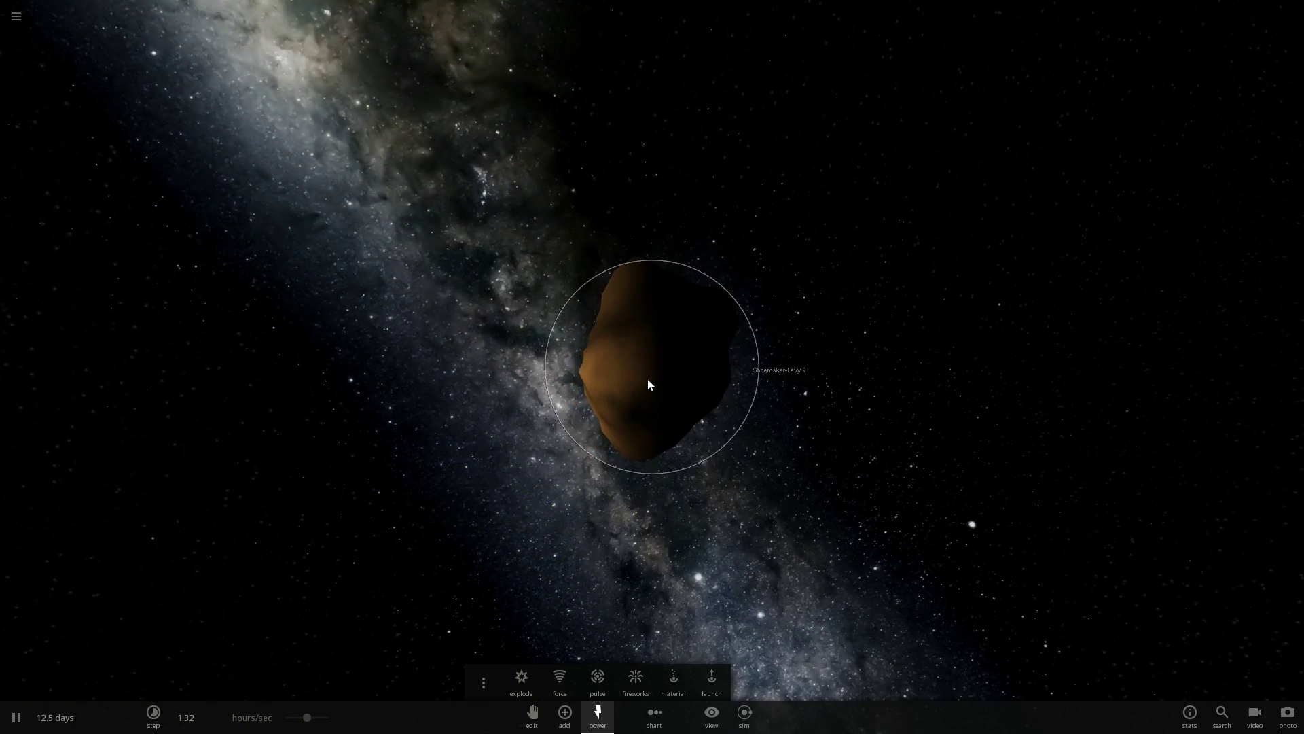
pyautogui.moveTo(649, 384); pyautogui.dragTo(688, 368, button='right')
pyautogui.moveTo(835, 371); pyautogui.dragTo(935, 354, button='right')
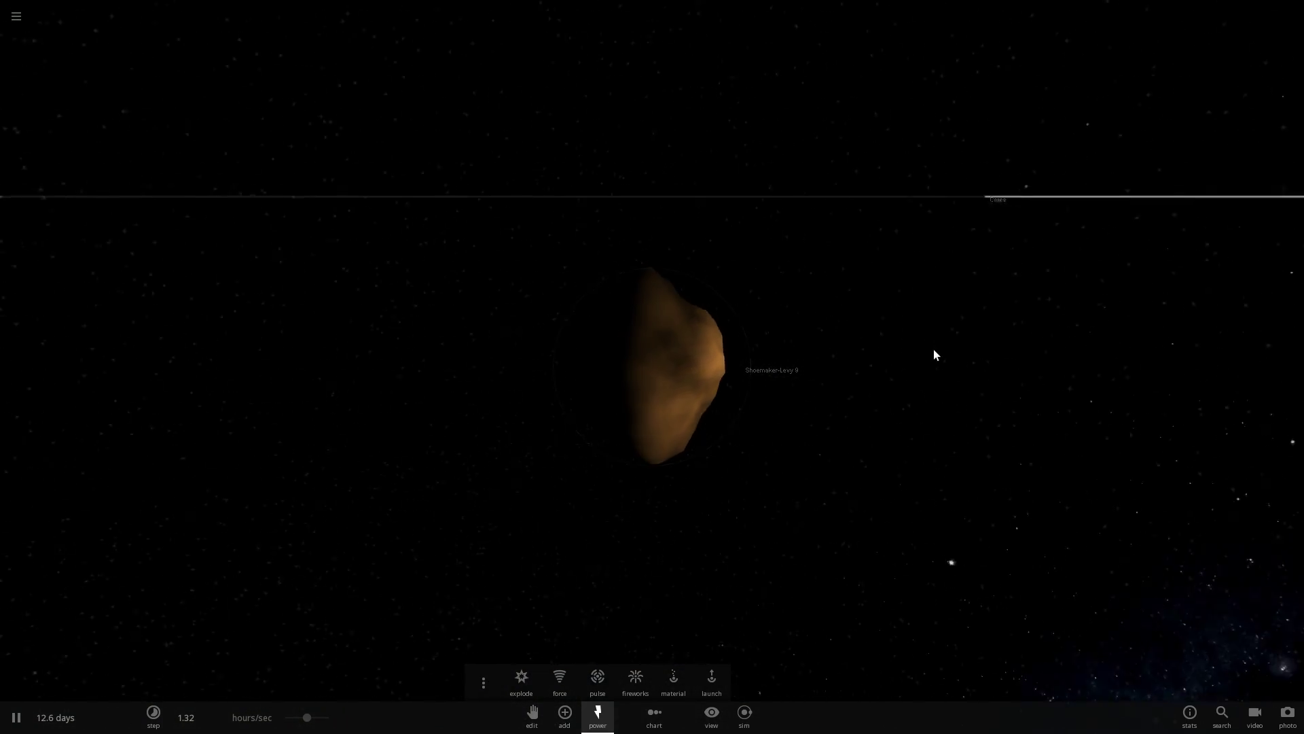
pyautogui.moveTo(1027, 356); pyautogui.dragTo(562, 370, button='right')
pyautogui.scroll(-5, 594, 415)
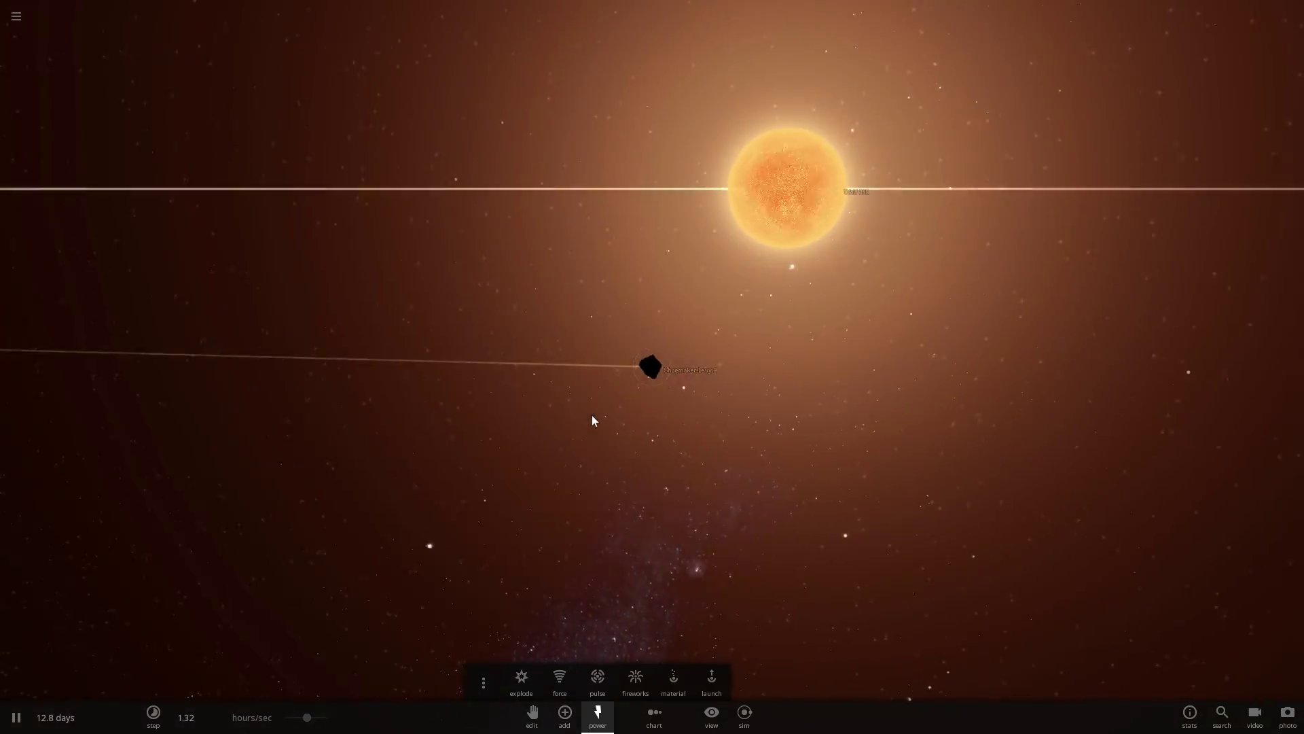
pyautogui.scroll(-6, 563, 401)
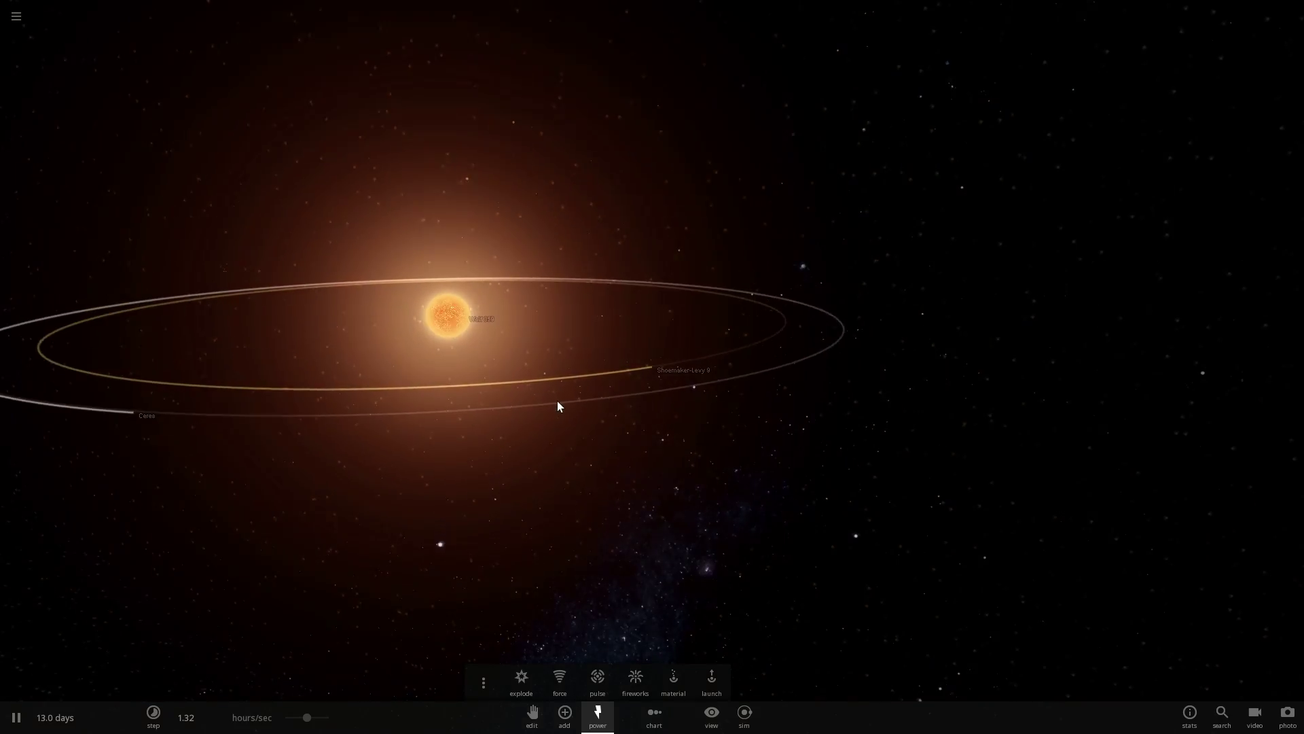
# Return the focus to Wolf 359 and examine the star with its two surrounding orbits from different angles
pyautogui.moveTo(558, 401); pyautogui.dragTo(432, 441)
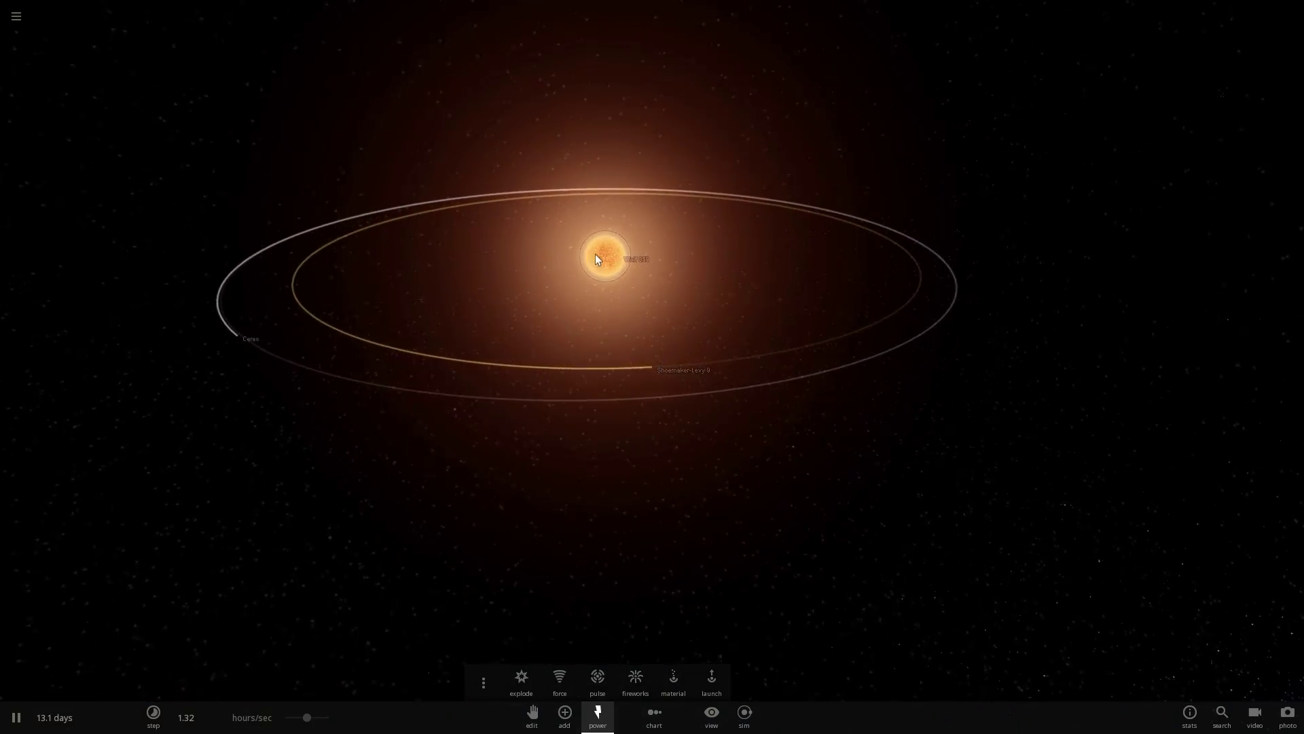
pyautogui.click(596, 257)
pyautogui.moveTo(604, 351); pyautogui.dragTo(669, 402)
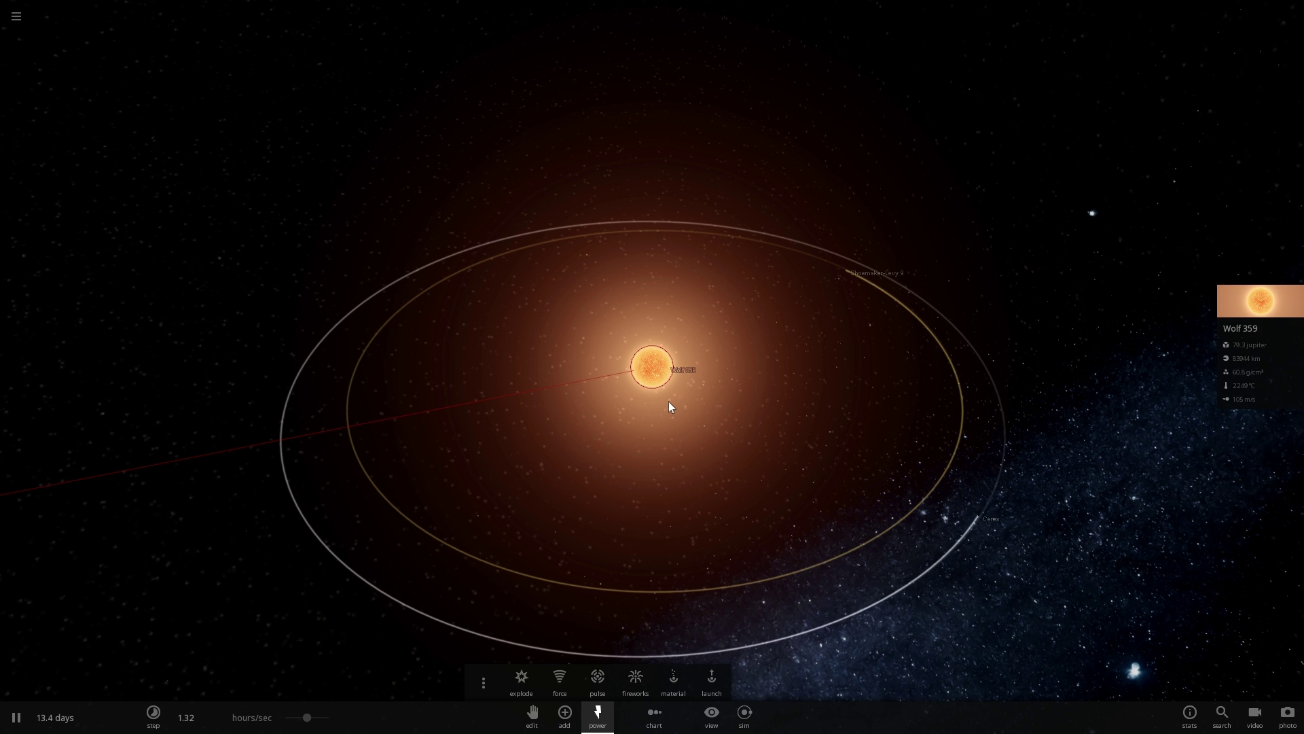
pyautogui.moveTo(673, 397); pyautogui.dragTo(794, 401)
pyautogui.scroll(-3, 682, 388)
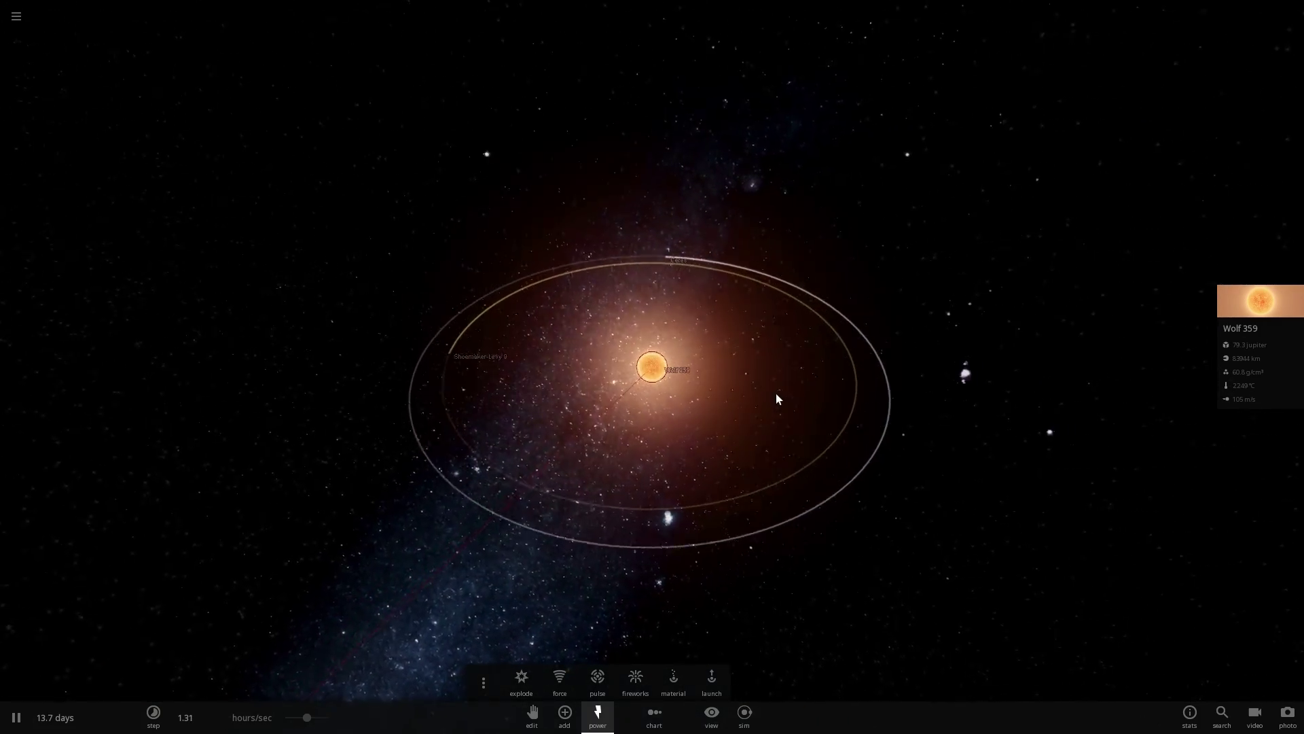
pyautogui.scroll(4, 776, 396)
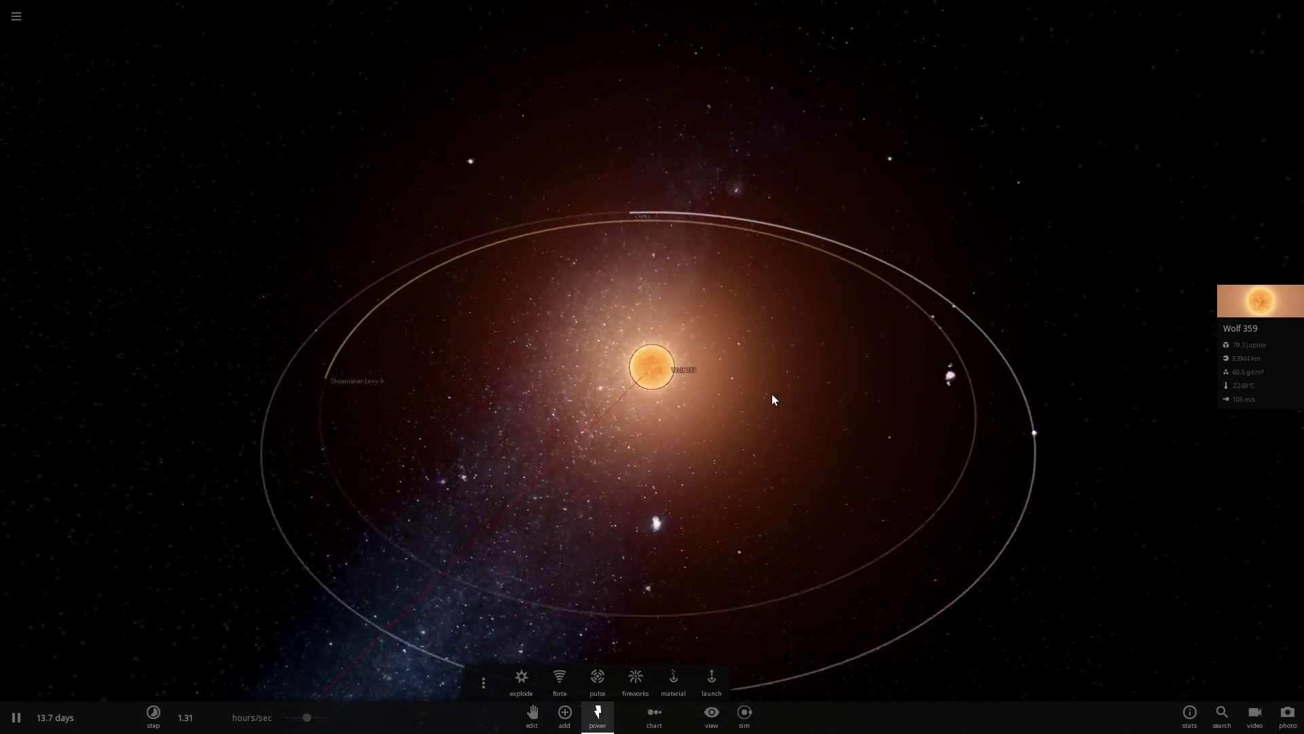
# Check Wolf 359's properties and material composition, and examine the star up close
pyautogui.click(1249, 298)
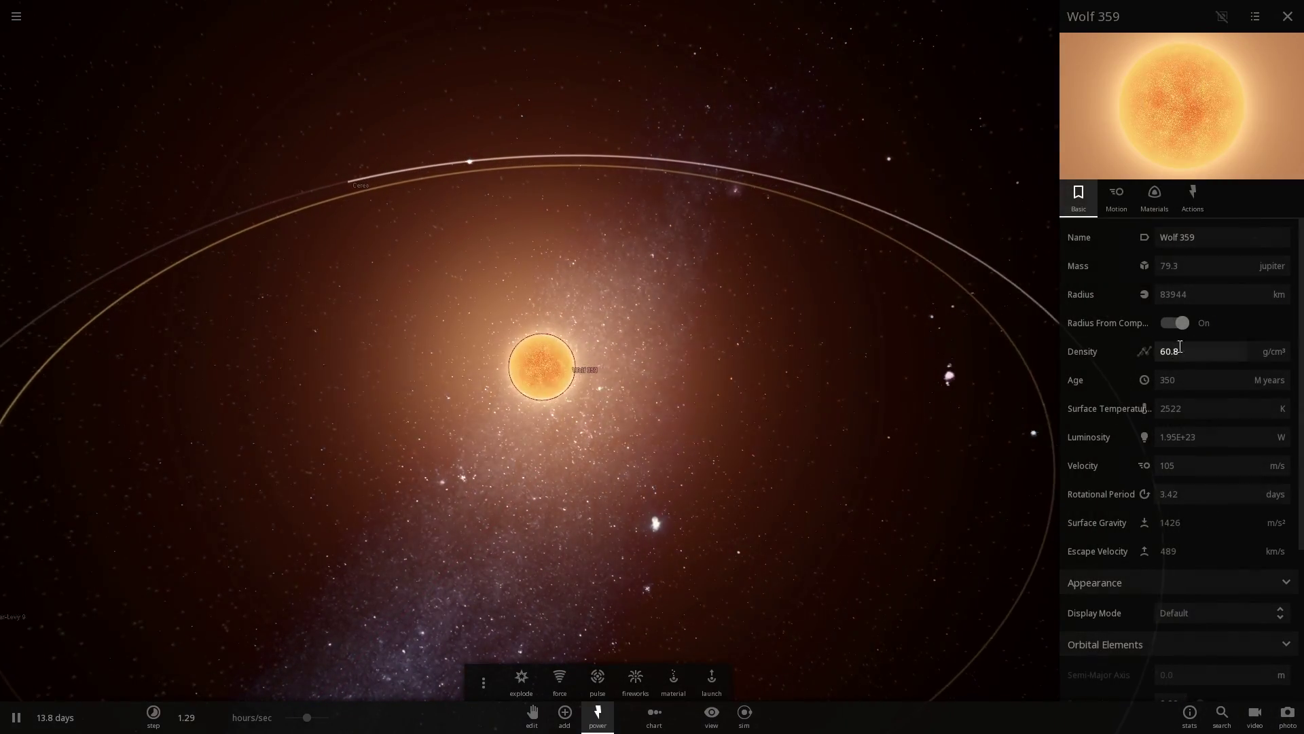
pyautogui.click(1155, 195)
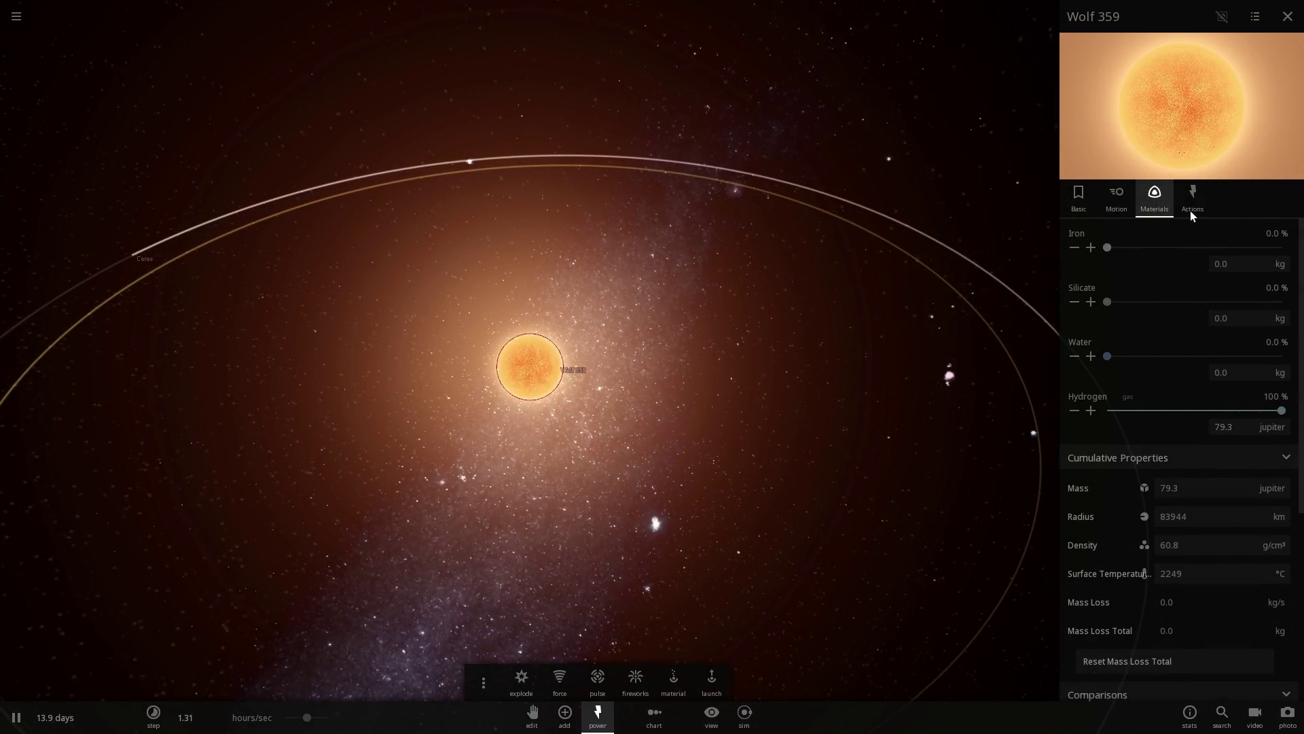
pyautogui.moveTo(783, 371); pyautogui.dragTo(729, 403)
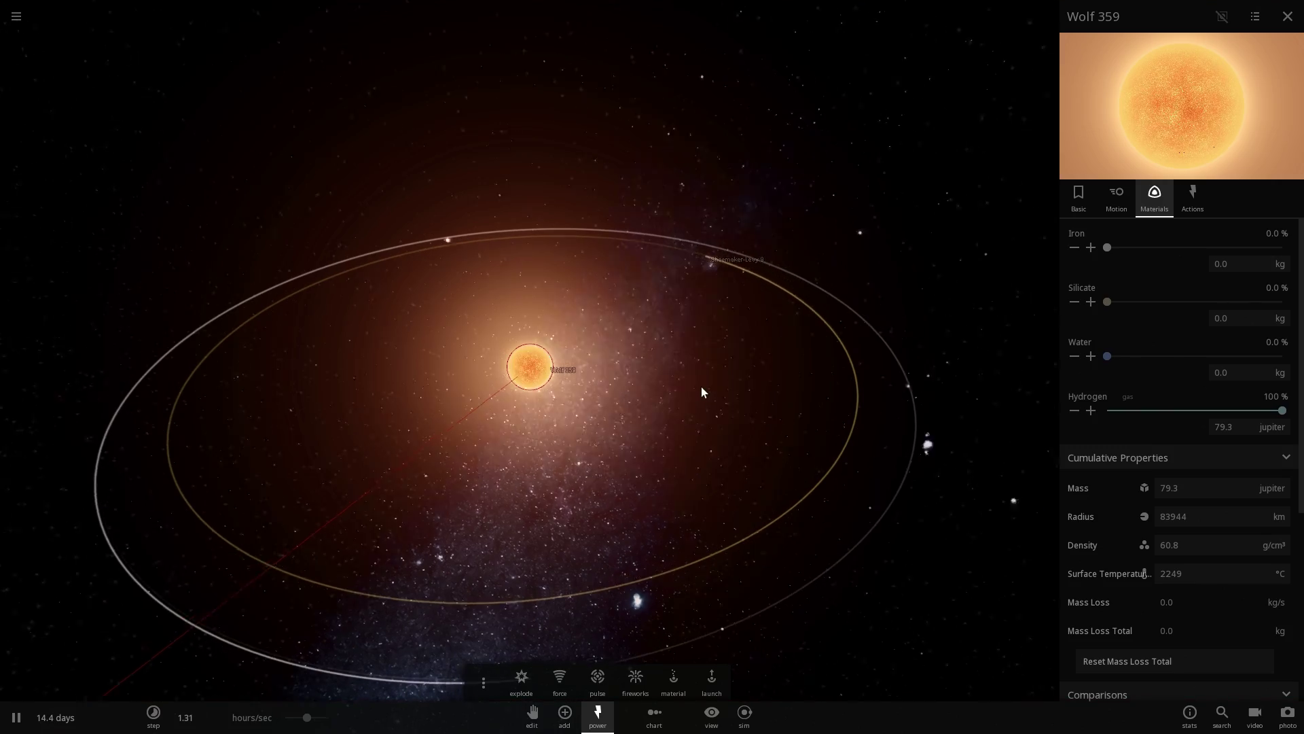
pyautogui.scroll(4, 694, 386)
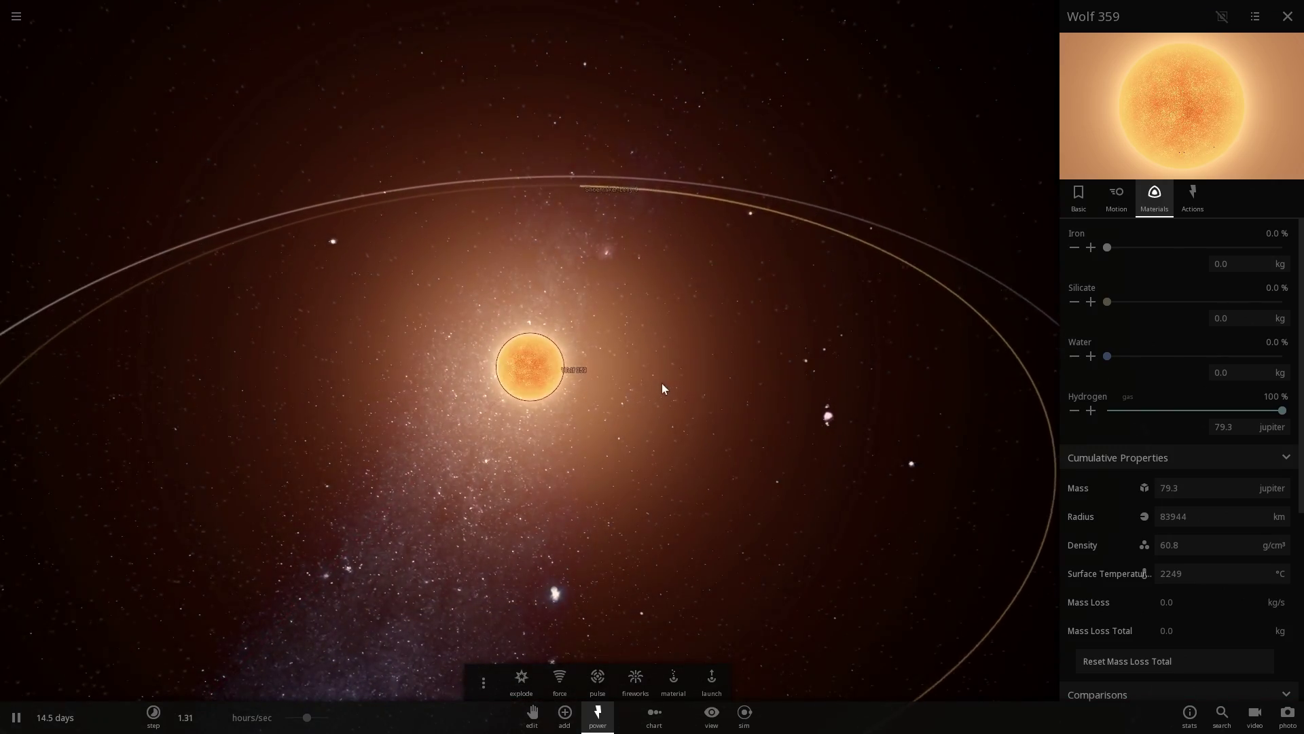
pyautogui.scroll(3, 661, 387)
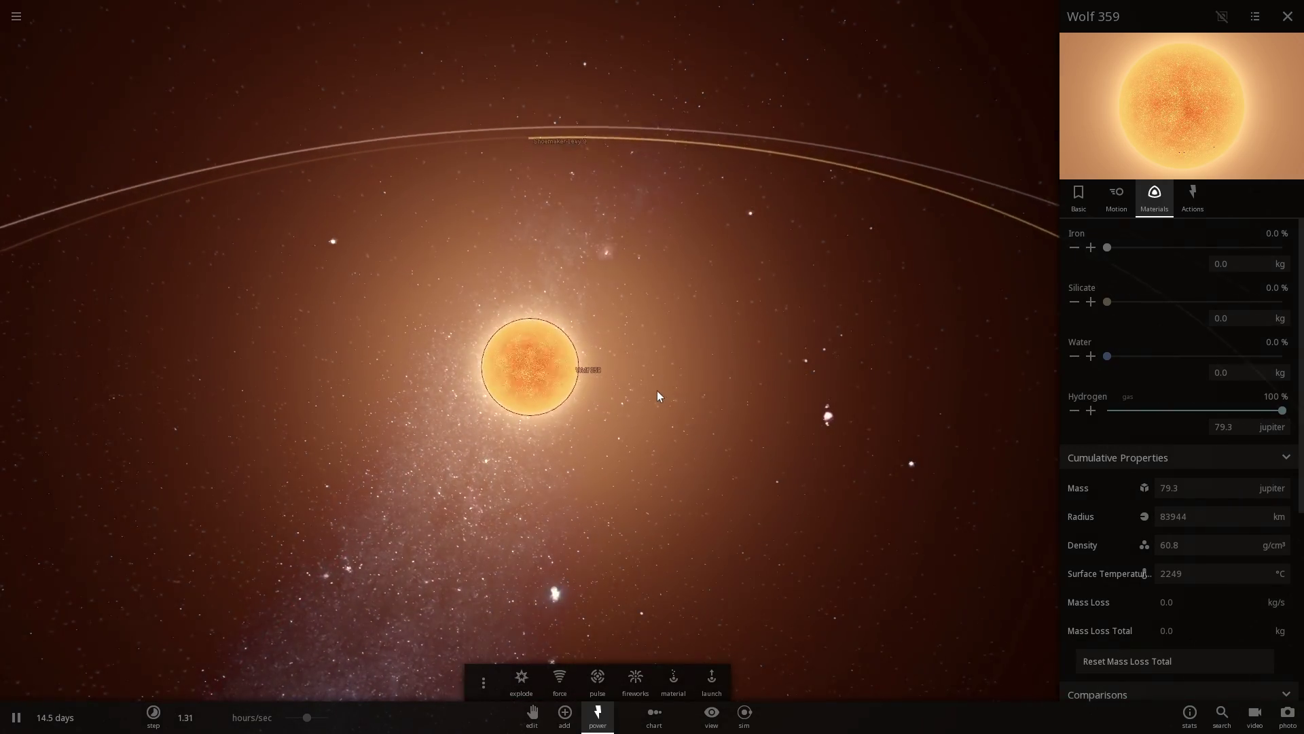
pyautogui.moveTo(656, 390); pyautogui.dragTo(609, 347)
pyautogui.scroll(3, 651, 375)
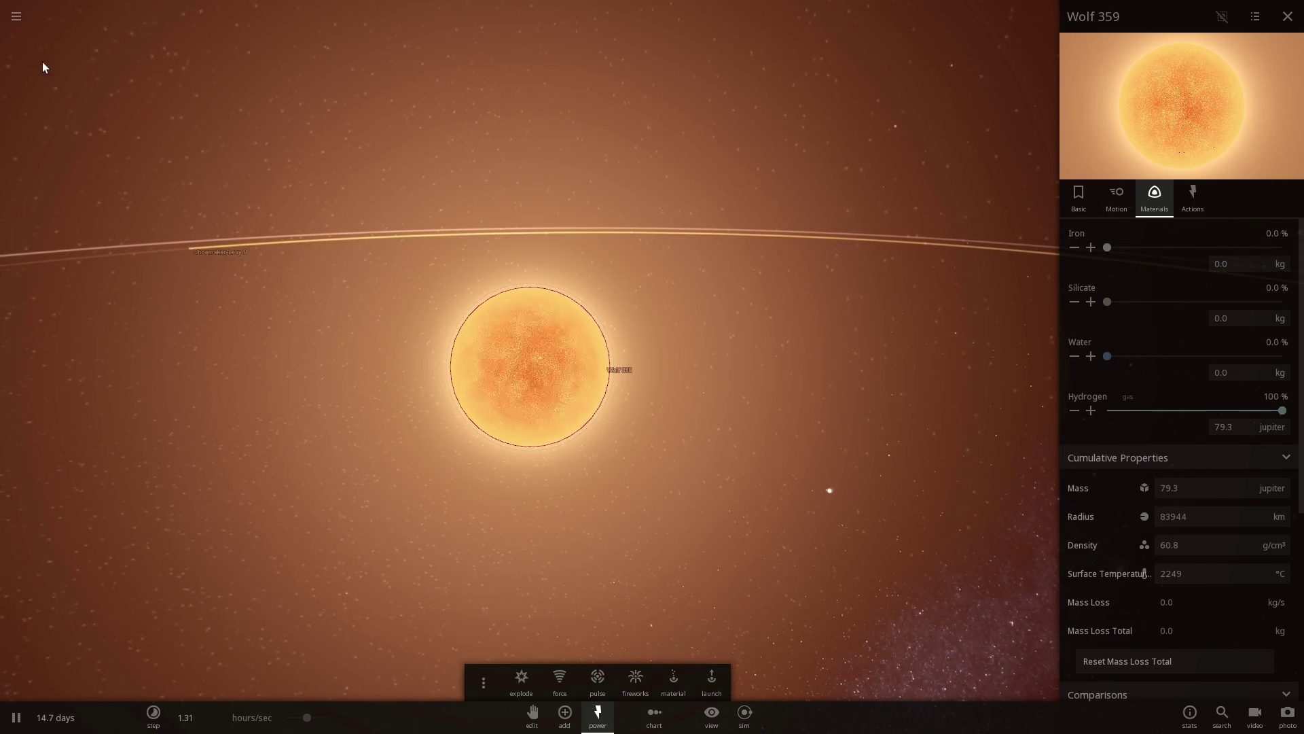
# Open the TRAPPIST-1 system from the exoplanet simulations
pyautogui.click(16, 23)
pyautogui.click(68, 185)
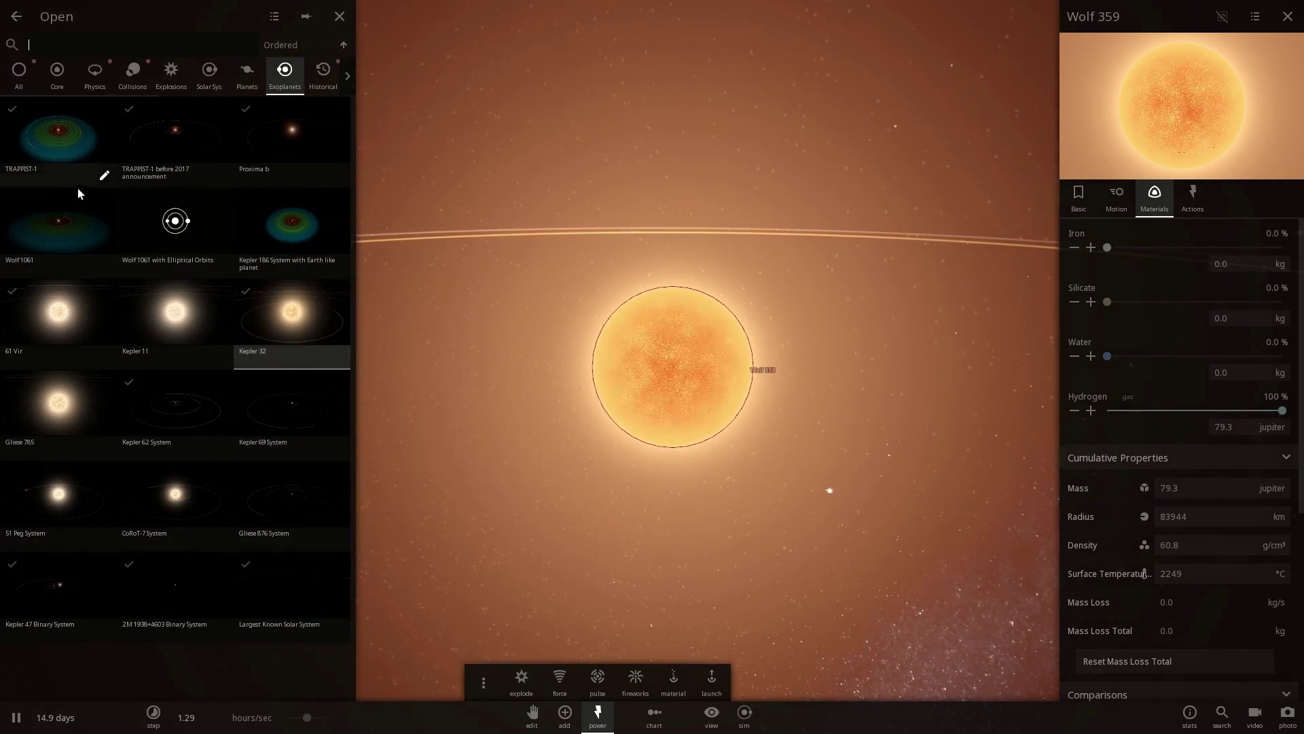
pyautogui.click(76, 143)
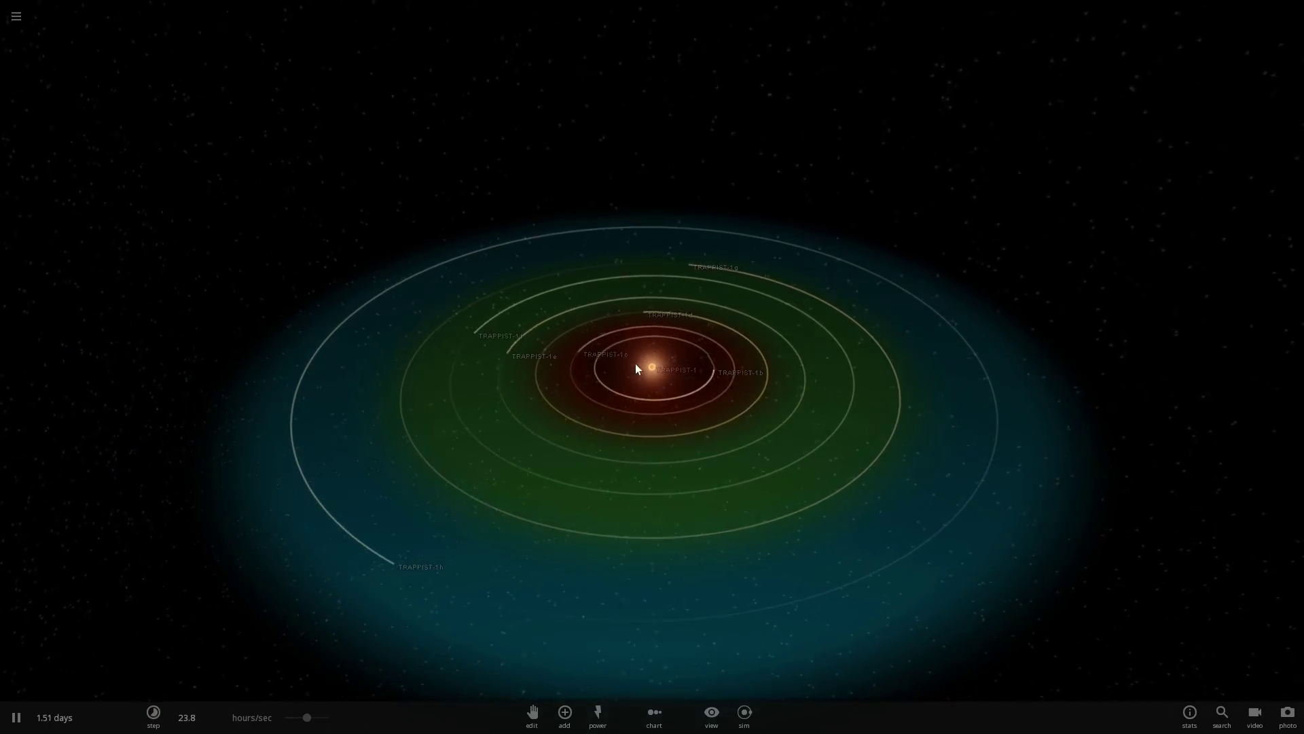
# Select the central star TRAPPIST-1 and examine it up close
pyautogui.click(661, 370)
pyautogui.scroll(2, 670, 397)
pyautogui.scroll(5, 672, 403)
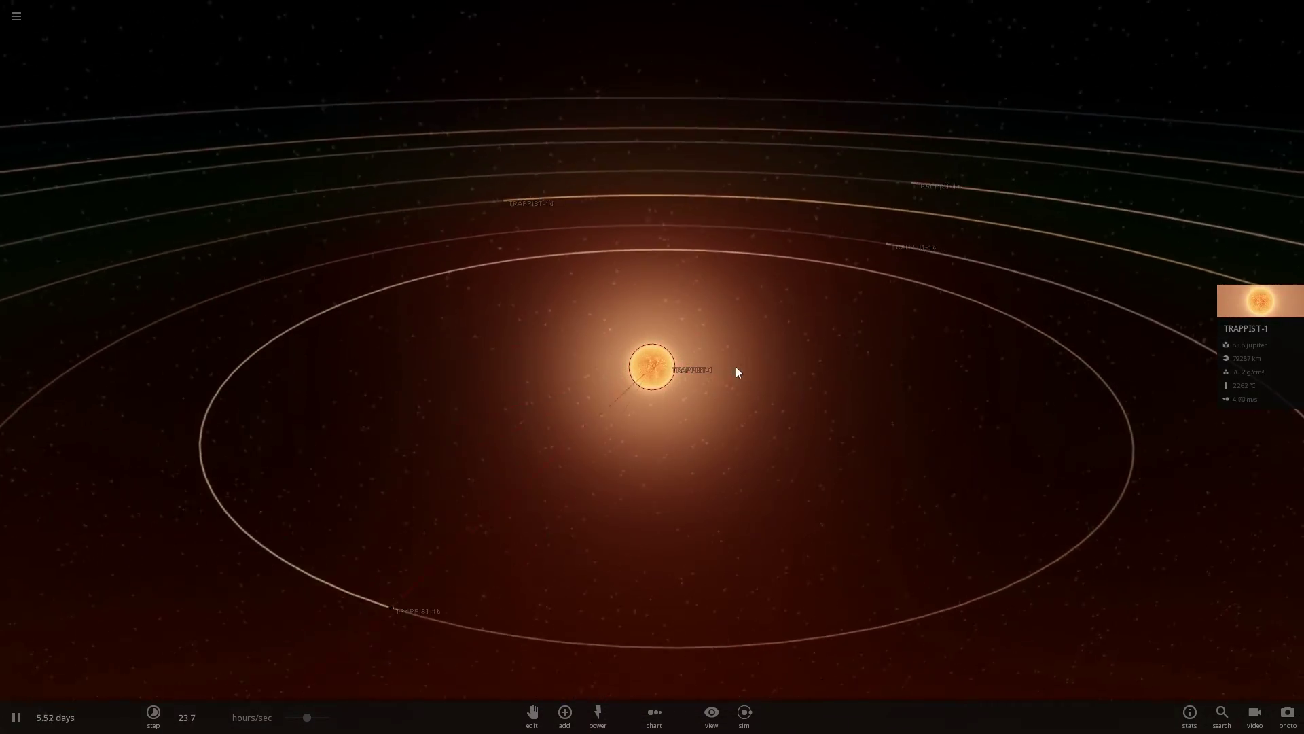
pyautogui.scroll(4, 608, 395)
pyautogui.scroll(4, 614, 437)
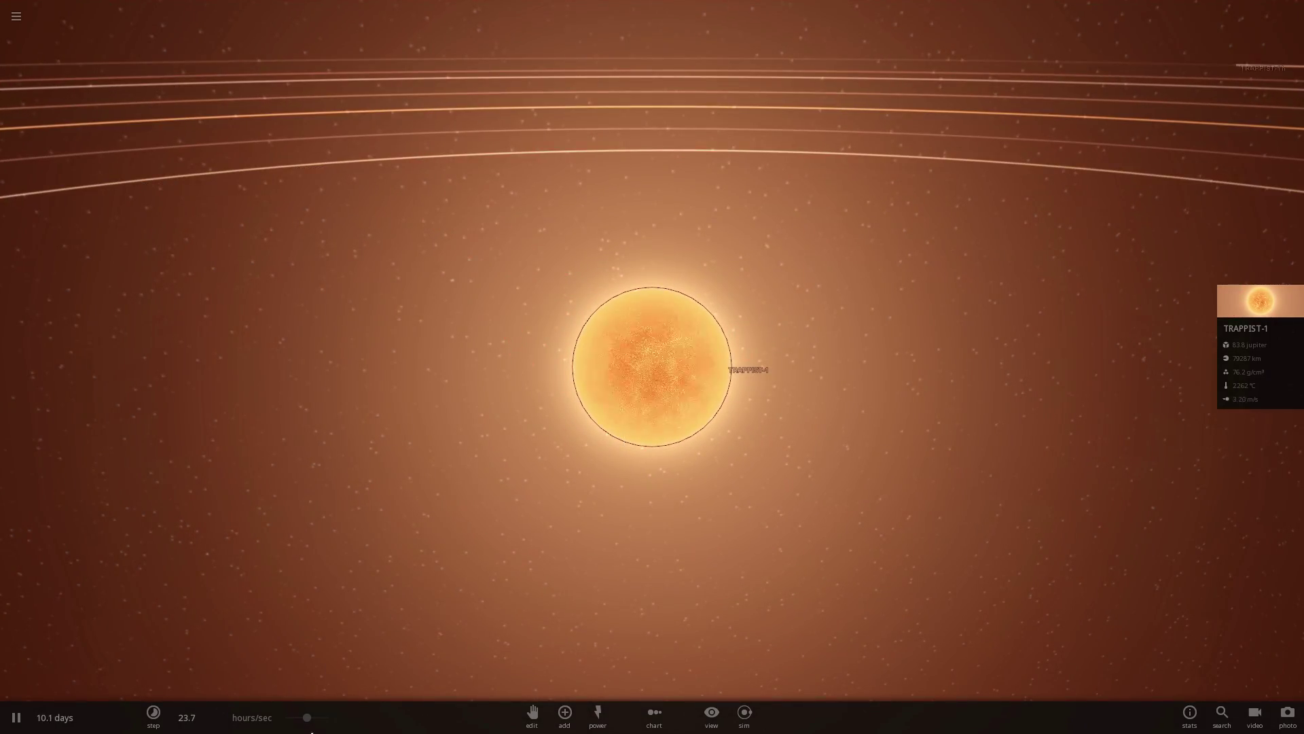
# Slow the simulation to a target speed of 6.20 hours/sec while viewing TRAPPIST-1
pyautogui.moveTo(307, 725); pyautogui.dragTo(295, 723)
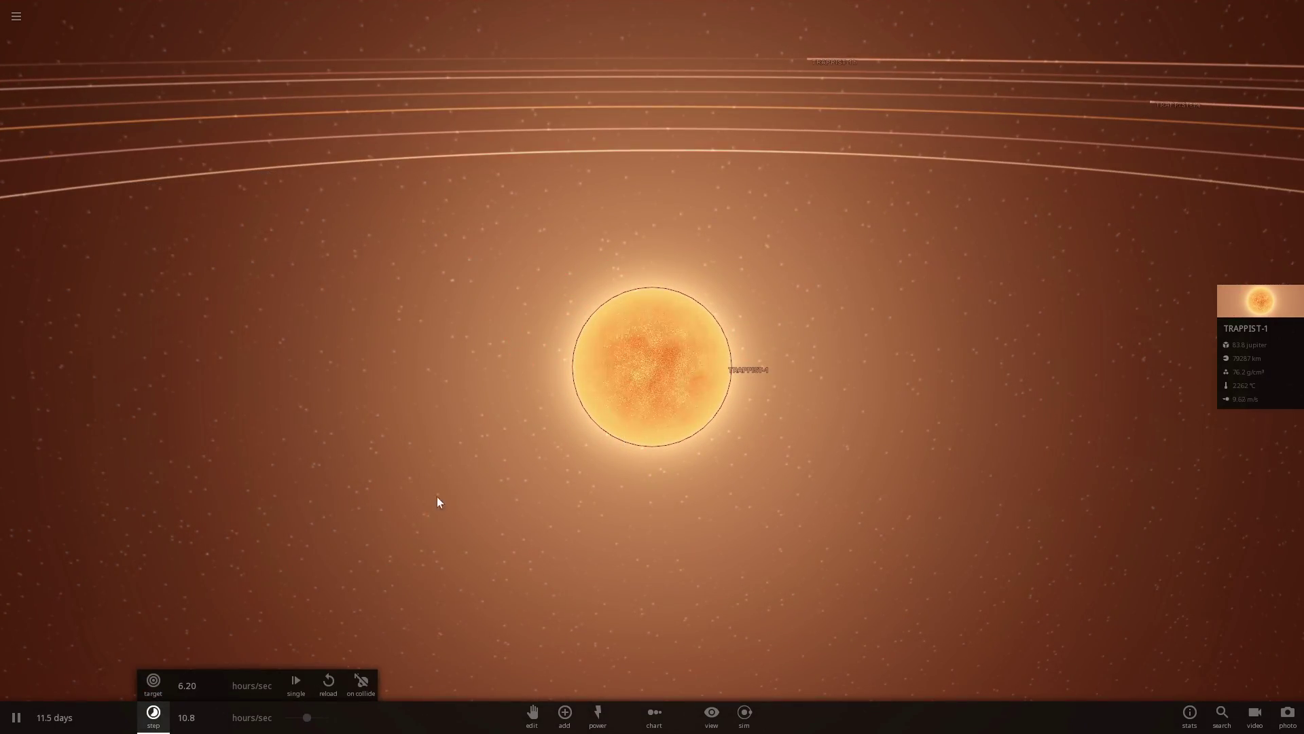
pyautogui.scroll(3, 685, 375)
pyautogui.scroll(-2, 652, 380)
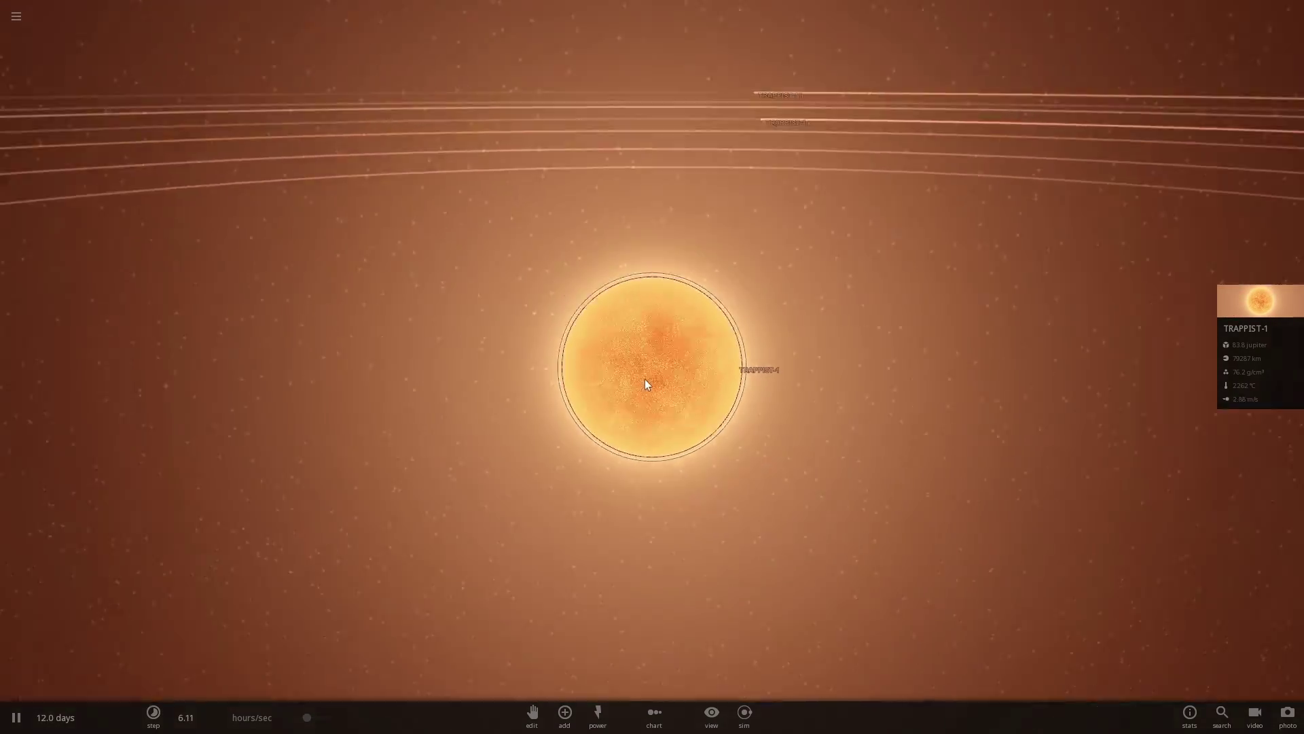
# Examine TRAPPIST-1's planetary orbits and coloured temperature zones from different distances, and bring up the power tools
pyautogui.scroll(-5, 645, 384)
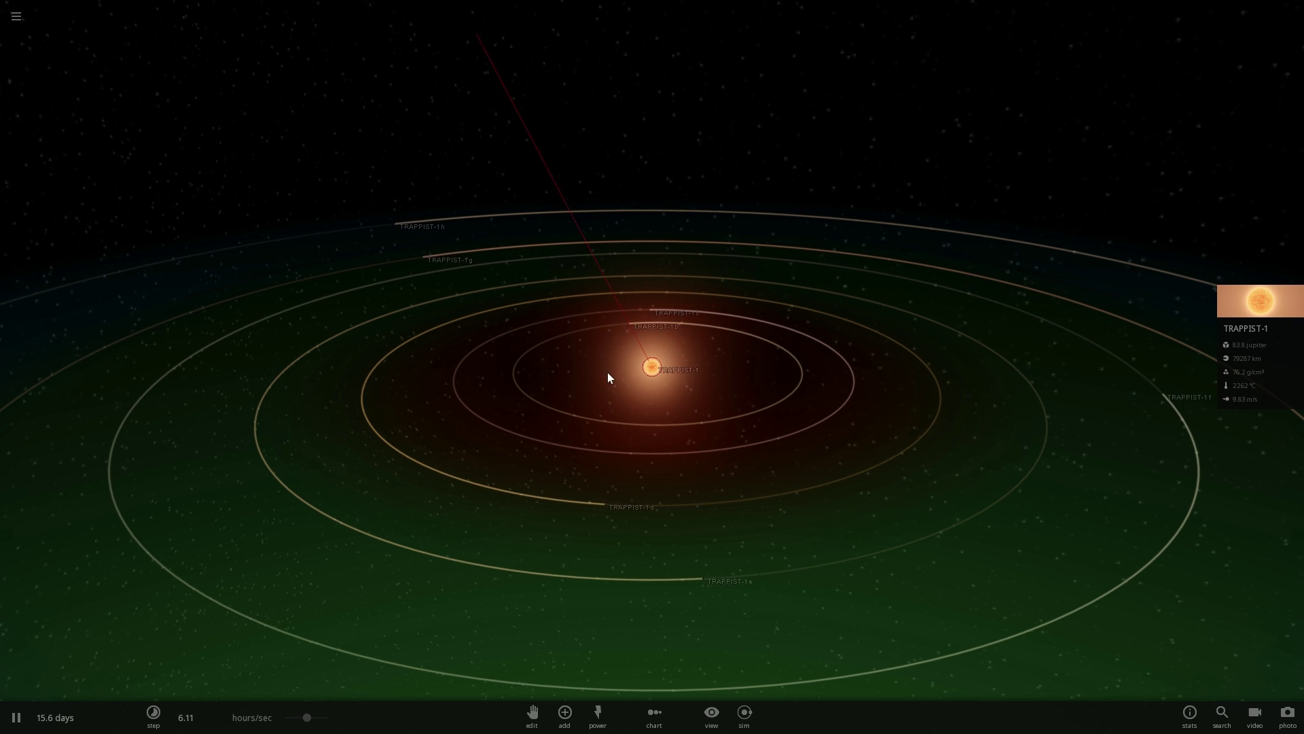
pyautogui.scroll(-2, 625, 373)
pyautogui.scroll(5, 659, 374)
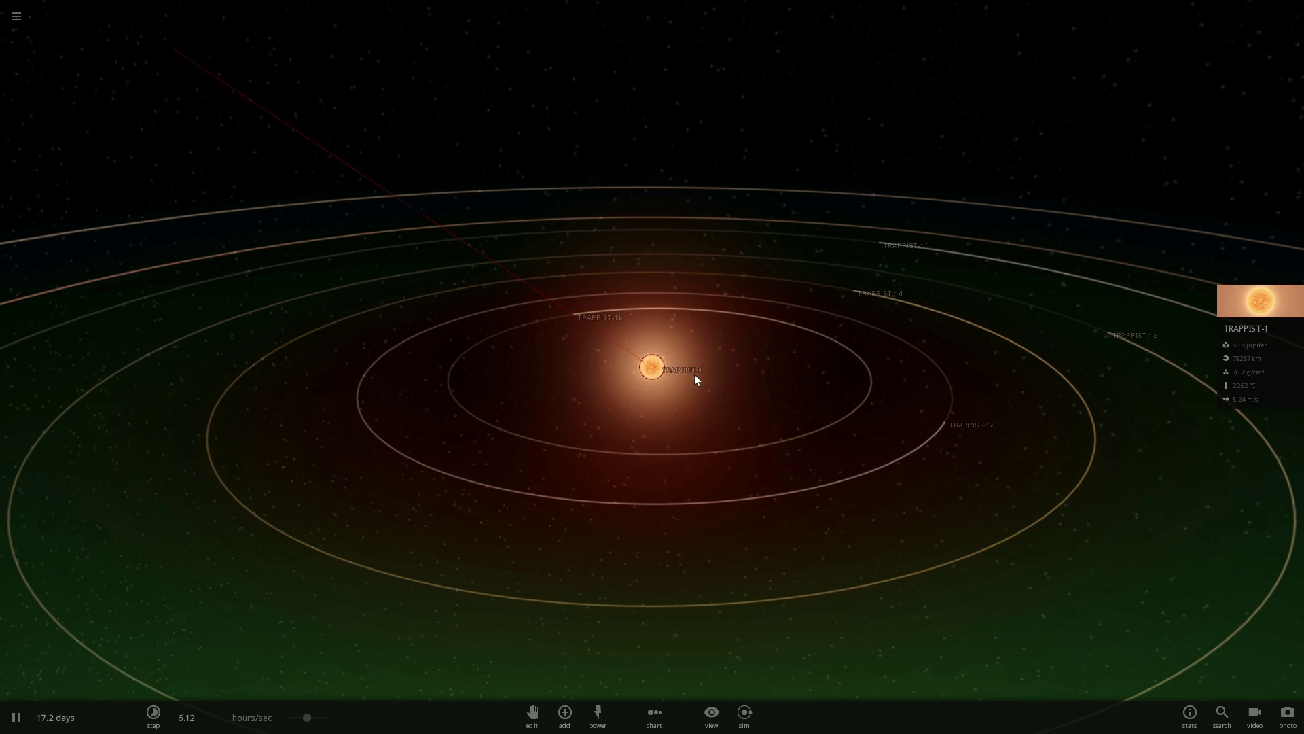
pyautogui.scroll(-4, 697, 373)
pyautogui.moveTo(533, 378); pyautogui.dragTo(674, 433)
pyautogui.scroll(-3, 683, 397)
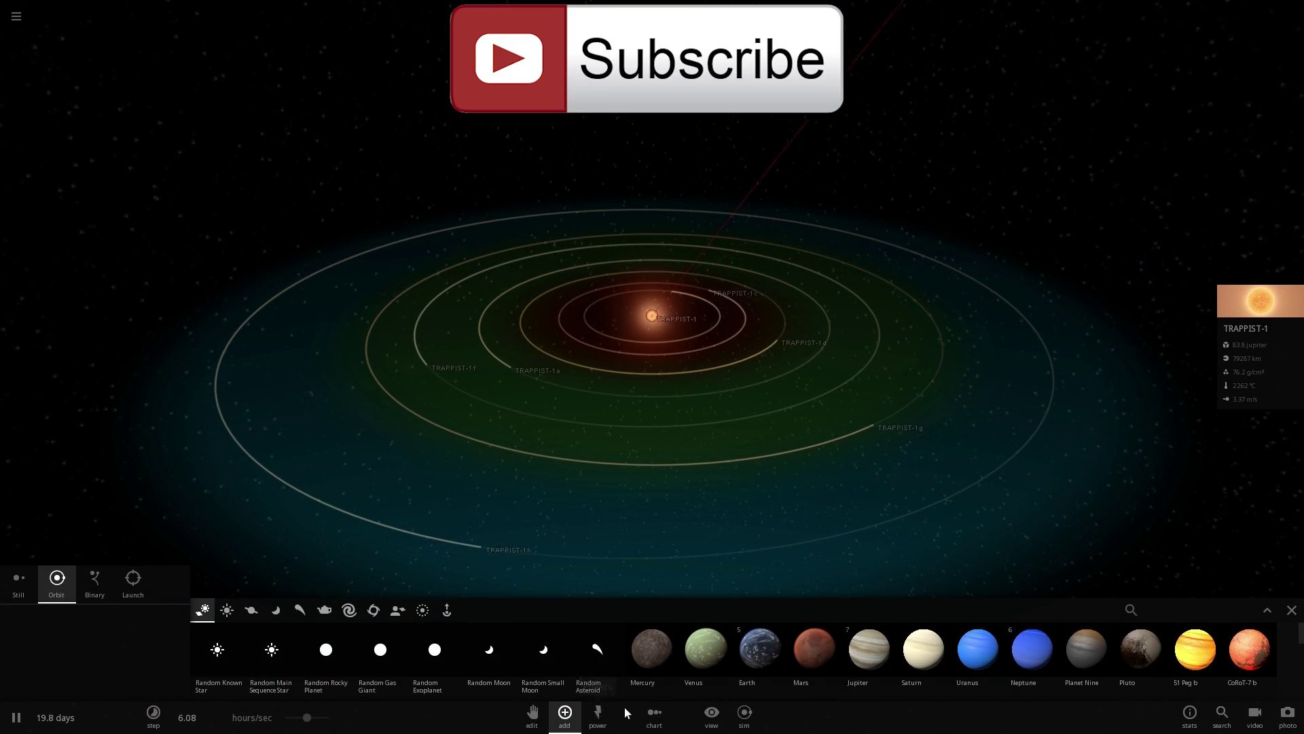
pyautogui.click(606, 724)
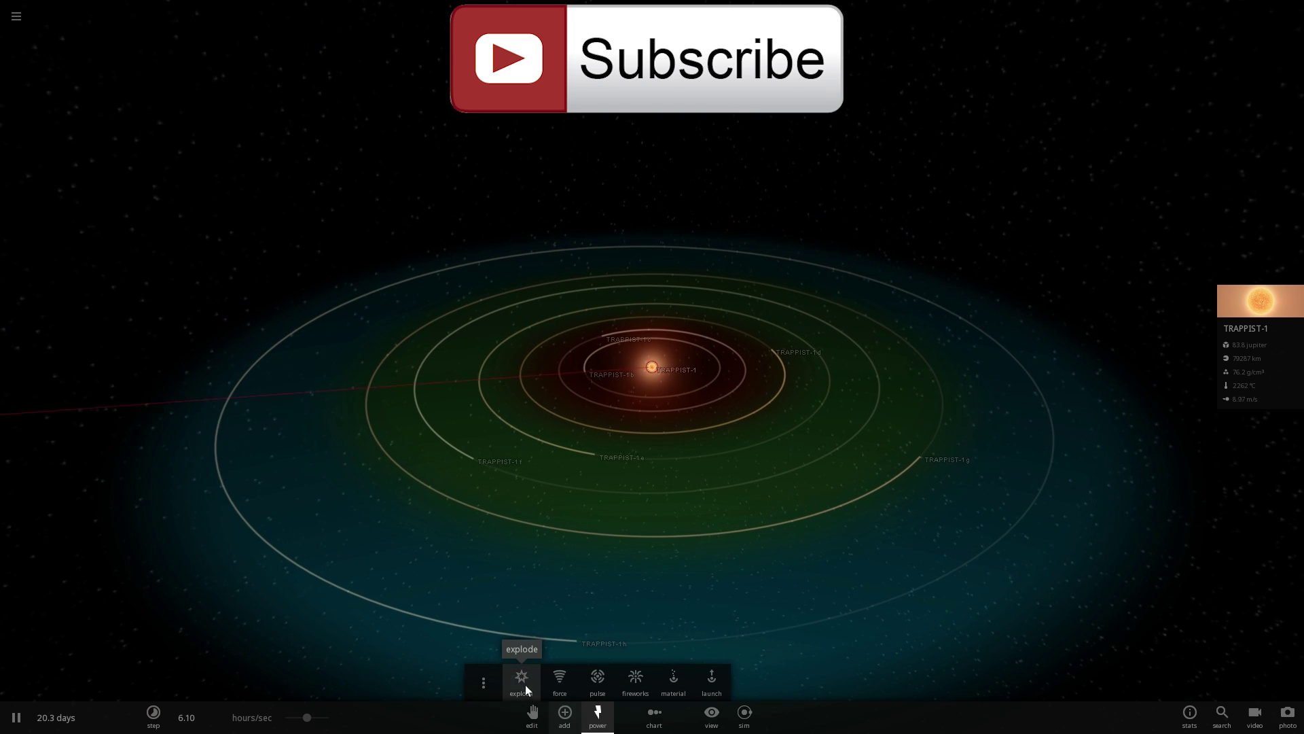